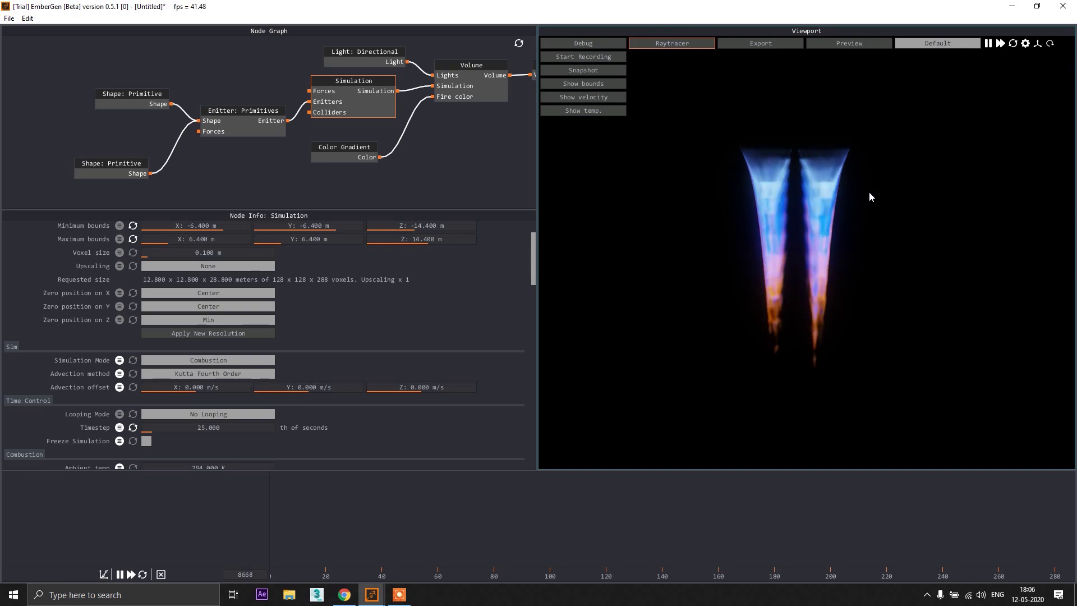
# Orbit and zoom around the twin thruster flames to inspect them from several angles.
pyautogui.moveTo(861, 245)
pyautogui.mouseDown()
pyautogui.moveTo(746, 277)
pyautogui.moveTo(843, 252)
pyautogui.moveTo(865, 222)
pyautogui.moveTo(806, 244)
pyautogui.moveTo(893, 273)
pyautogui.moveTo(949, 272)
pyautogui.moveTo(802, 287)
pyautogui.mouseUp()
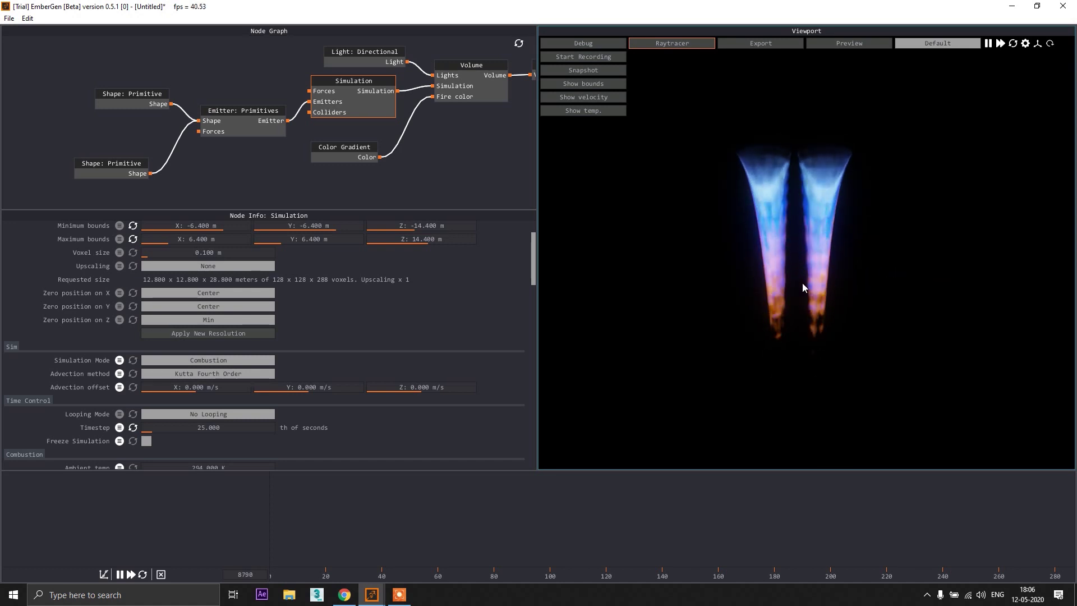
pyautogui.moveTo(802, 287)
pyautogui.mouseDown()
pyautogui.moveTo(696, 264)
pyautogui.moveTo(953, 269)
pyautogui.moveTo(805, 272)
pyautogui.mouseUp()
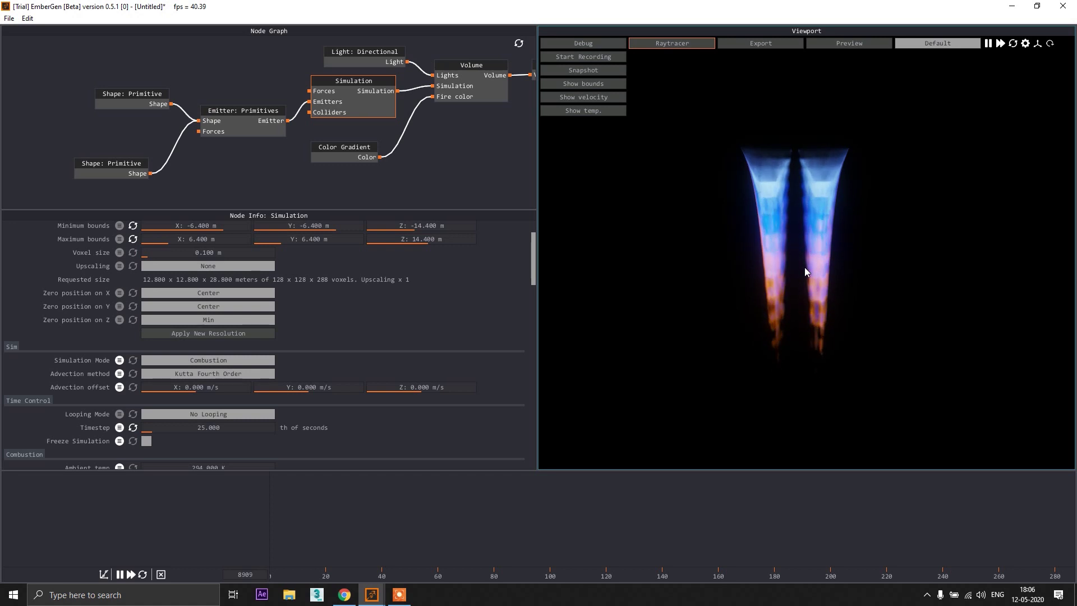
pyautogui.moveTo(805, 279); pyautogui.dragTo(779, 231)
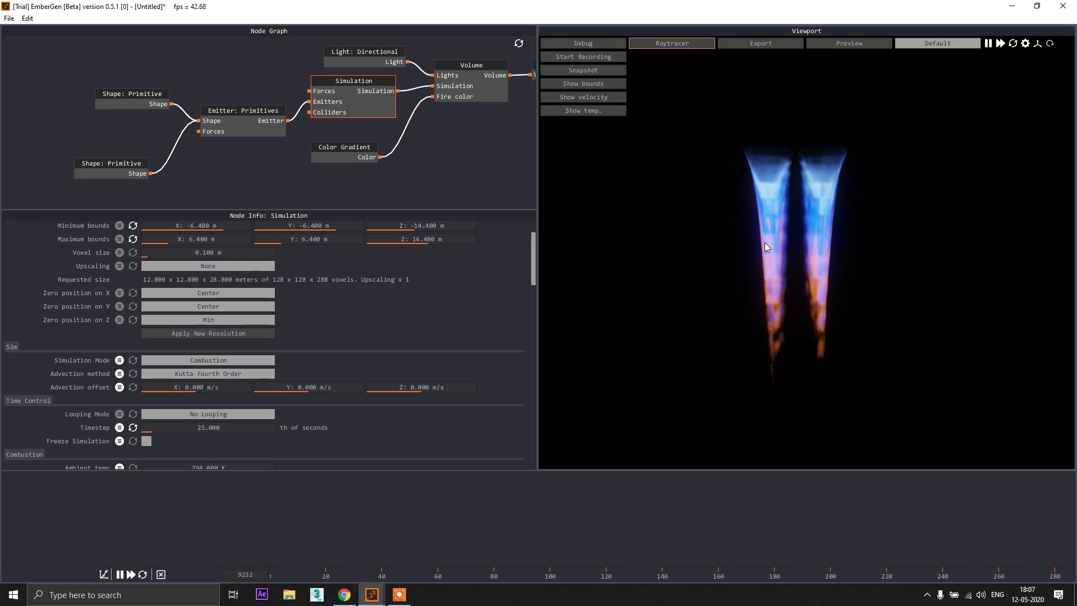
pyautogui.moveTo(803, 240); pyautogui.dragTo(833, 252)
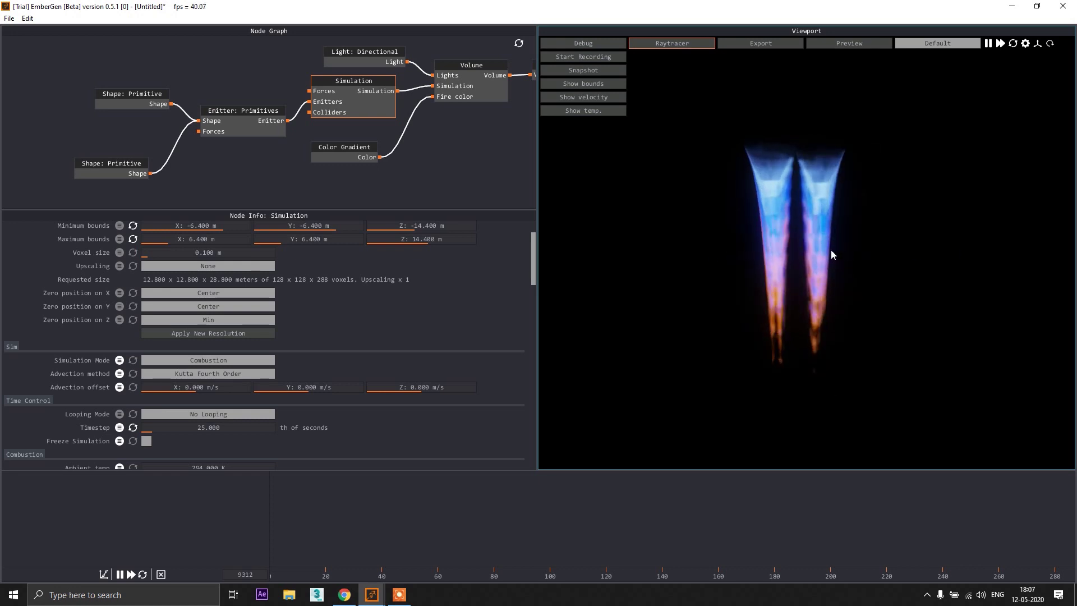
pyautogui.scroll(3, 834, 180)
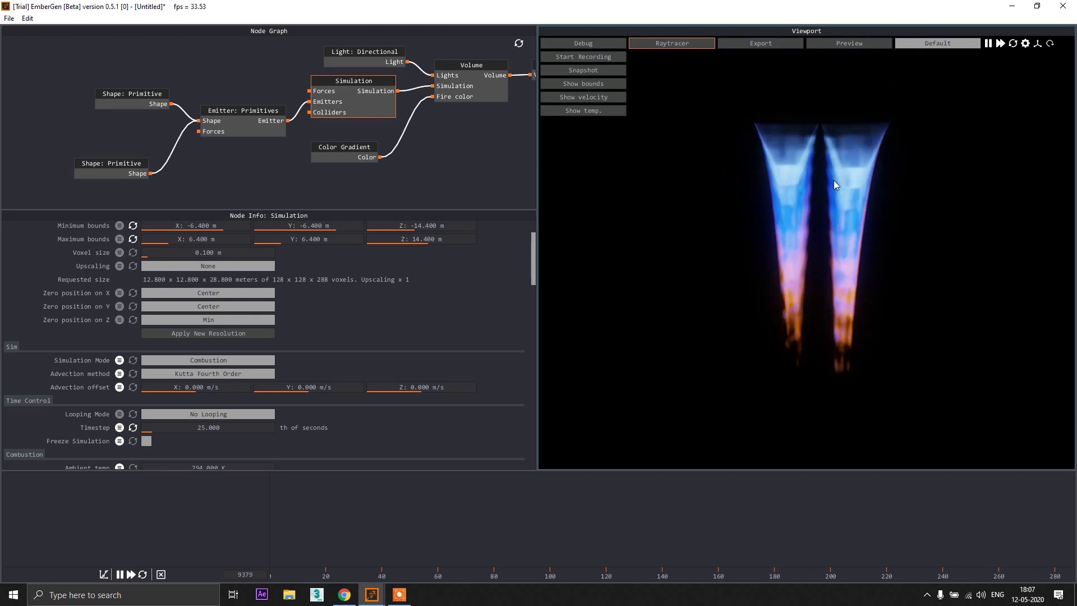
pyautogui.moveTo(834, 180); pyautogui.dragTo(738, 209)
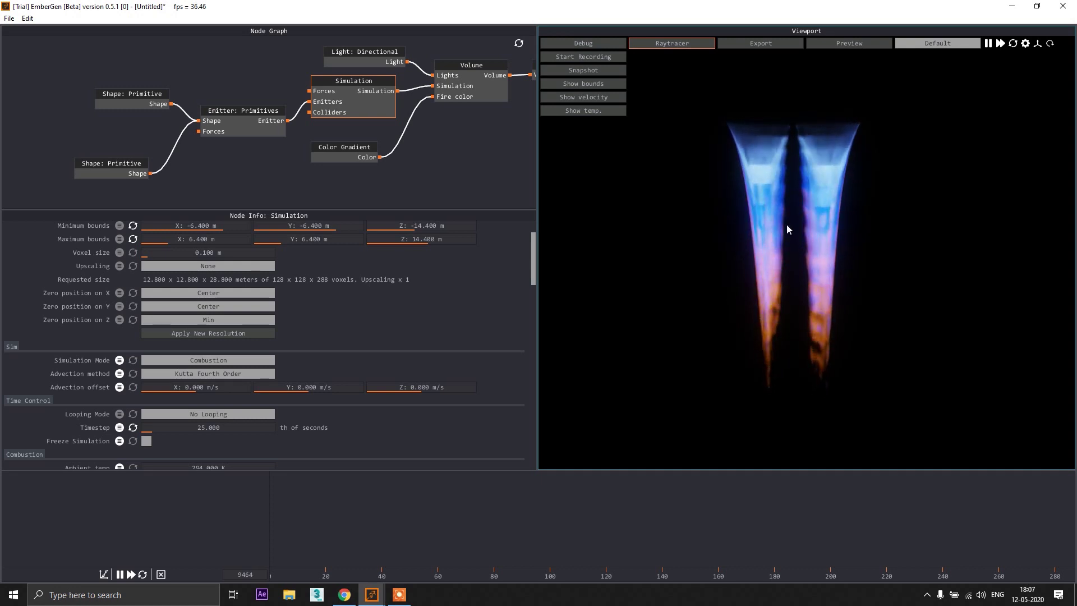
pyautogui.moveTo(790, 259); pyautogui.dragTo(803, 222)
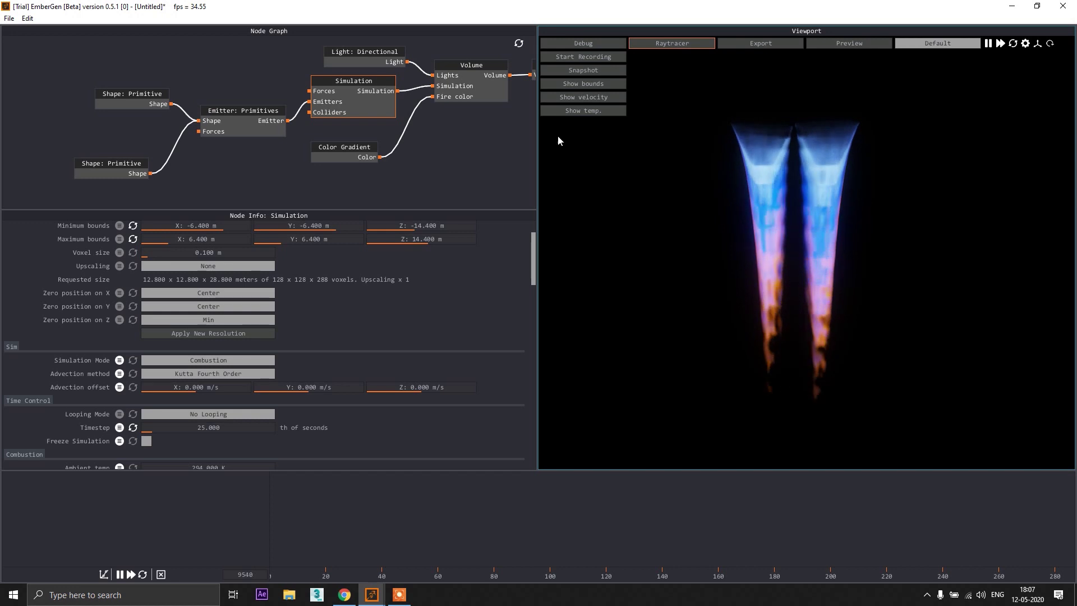
pyautogui.moveTo(673, 225); pyautogui.dragTo(790, 221)
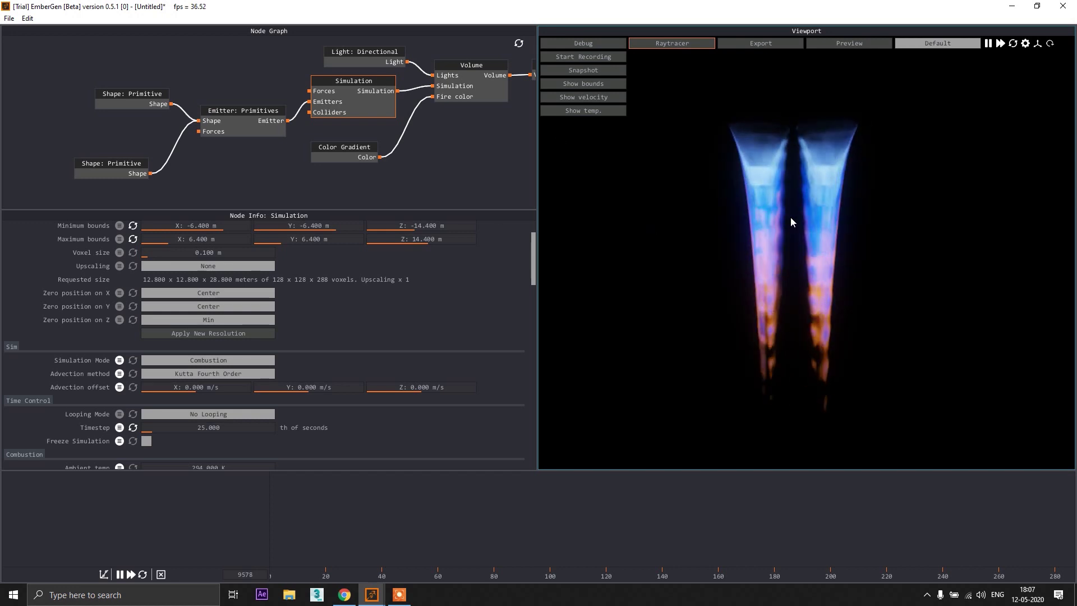
pyautogui.moveTo(853, 264); pyautogui.dragTo(685, 308)
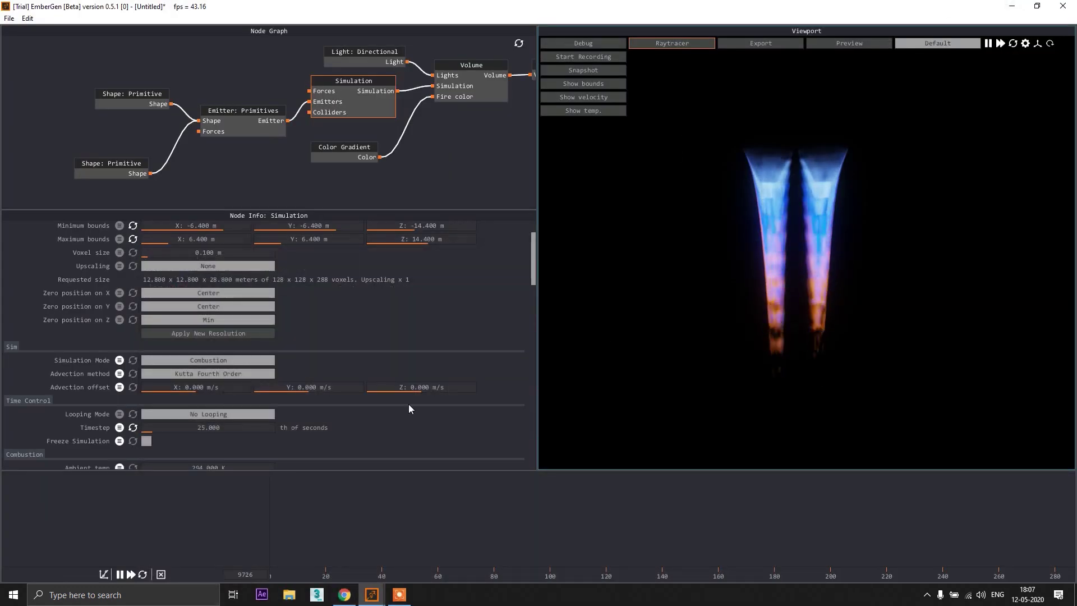
# Pause the running thruster simulation.
pyautogui.click(120, 574)
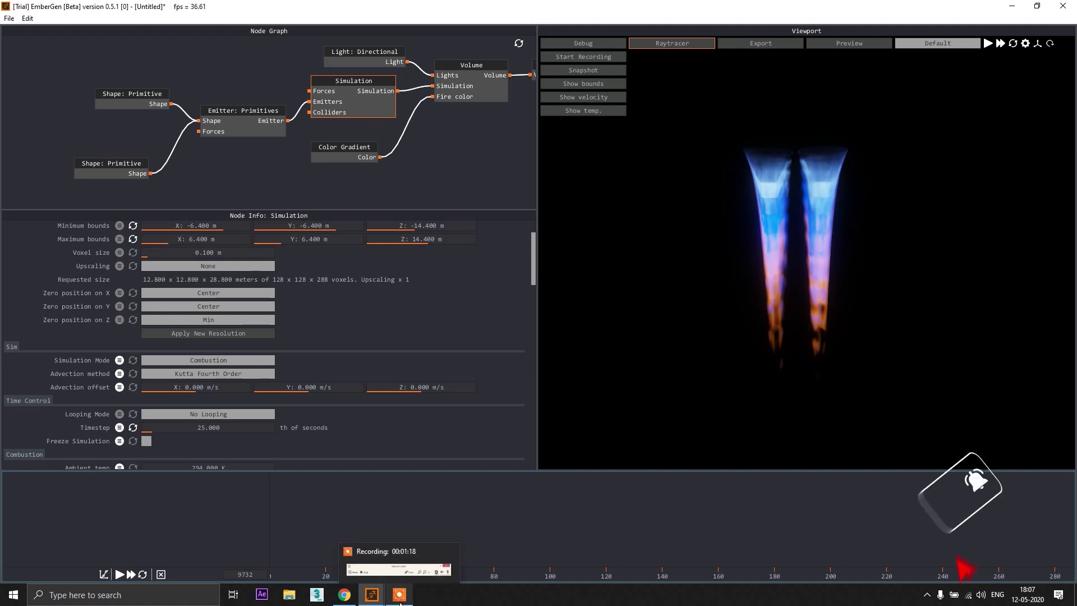
pyautogui.click(344, 595)
pyautogui.click(368, 594)
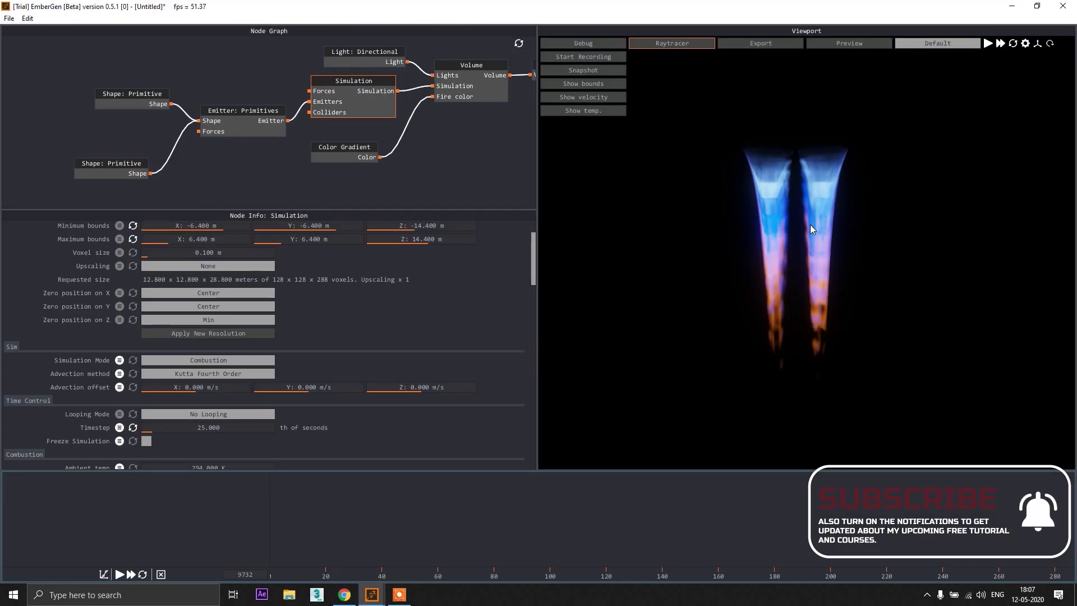
# Start a new project from the File menu, discarding the unsaved thruster work.
pyautogui.click(9, 18)
pyautogui.click(23, 31)
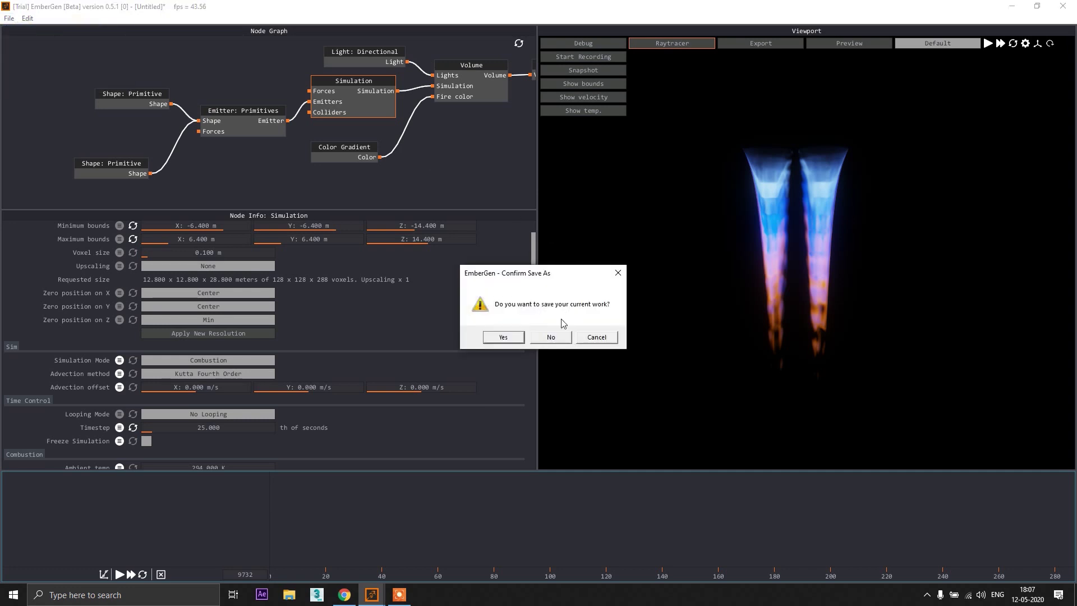
pyautogui.click(551, 338)
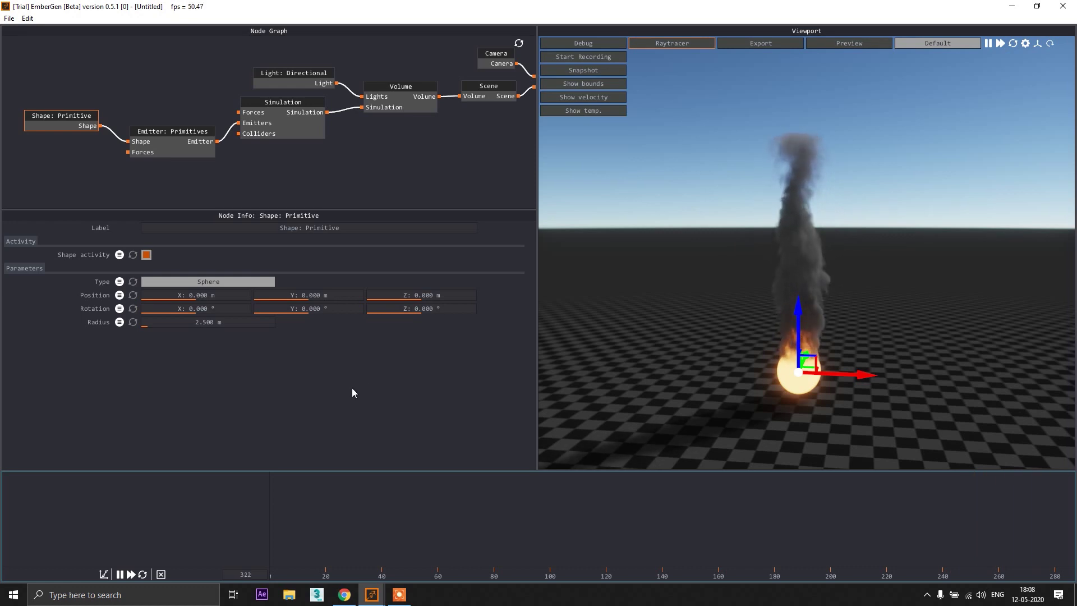
# Show the simulation bounds box around the default fire and orbit to view it.
pyautogui.click(120, 574)
pyautogui.moveTo(645, 437); pyautogui.dragTo(691, 398)
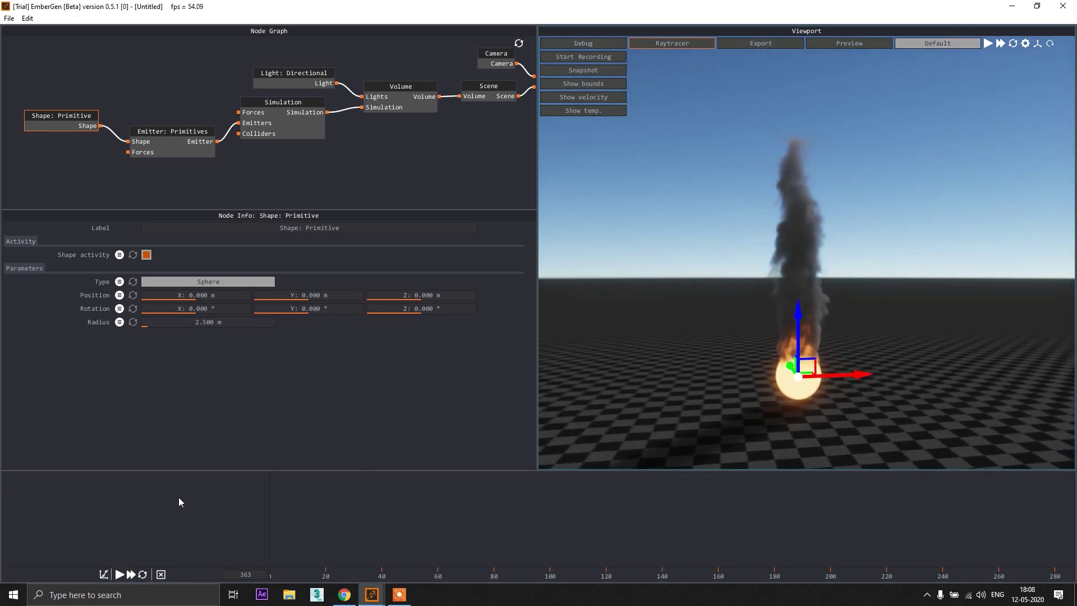
pyautogui.moveTo(896, 274); pyautogui.dragTo(885, 300)
pyautogui.click(119, 575)
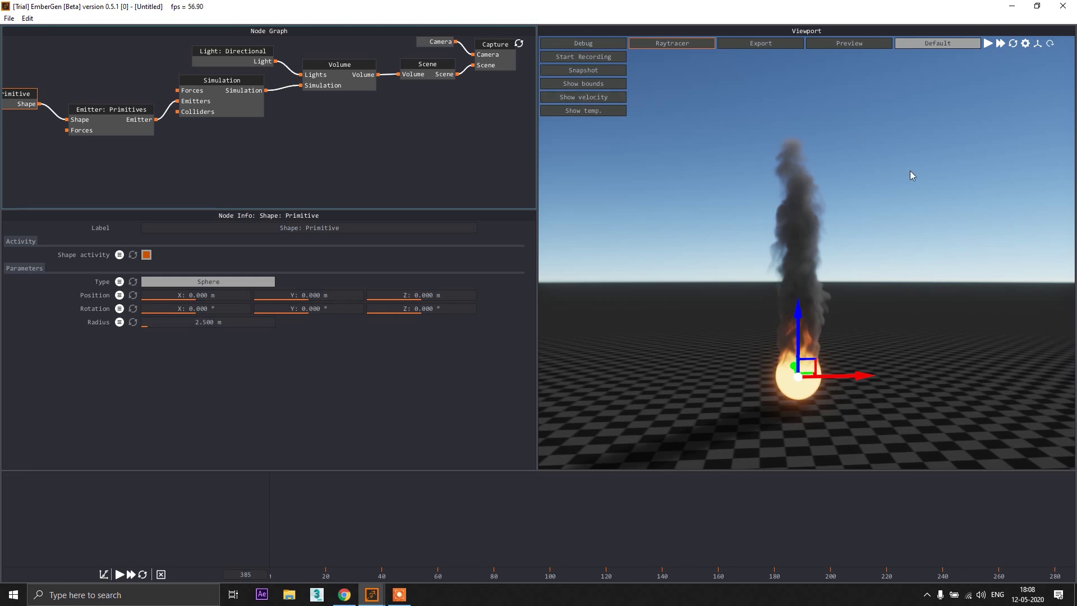
pyautogui.click(599, 88)
pyautogui.moveTo(769, 206); pyautogui.dragTo(849, 242)
# Open the Emitter: Primitives settings showing fuel rate 650 %/s and 4100 K.
pyautogui.moveTo(240, 196); pyautogui.dragTo(399, 194, button='middle')
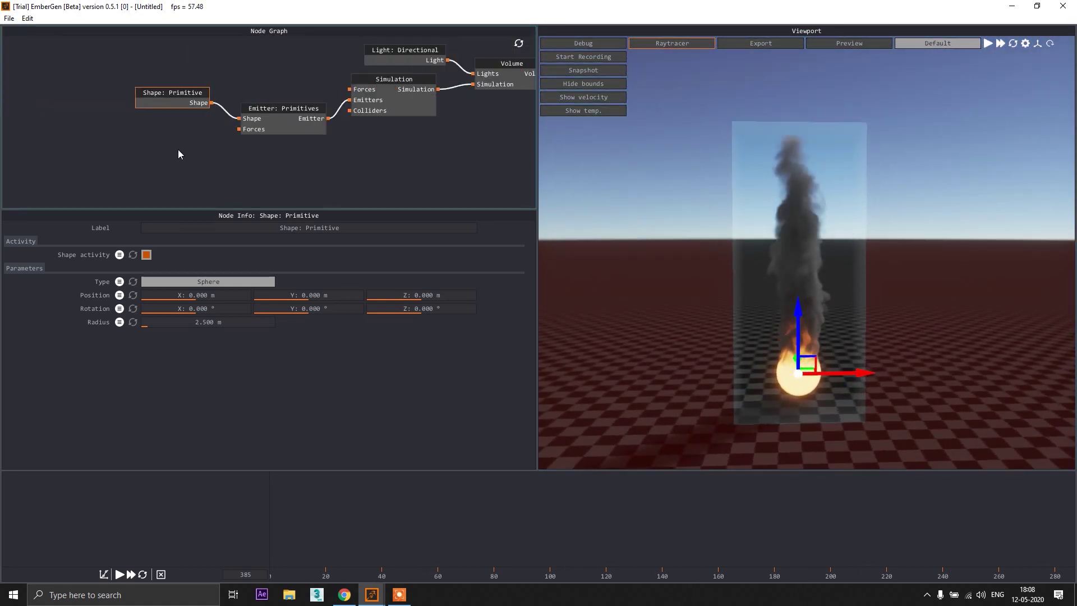
pyautogui.click(274, 109)
pyautogui.scroll(-1, 45, 314)
pyautogui.scroll(-2, 45, 314)
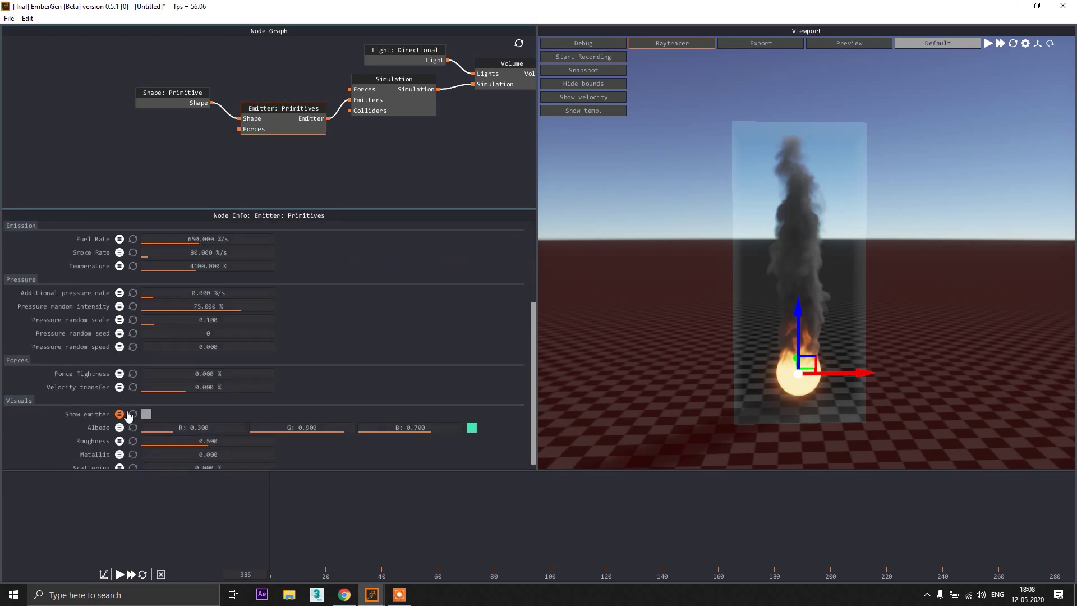
# Show the emitter, raise it near the top of the bounds, and open Shape: Primitive's Type list.
pyautogui.click(147, 414)
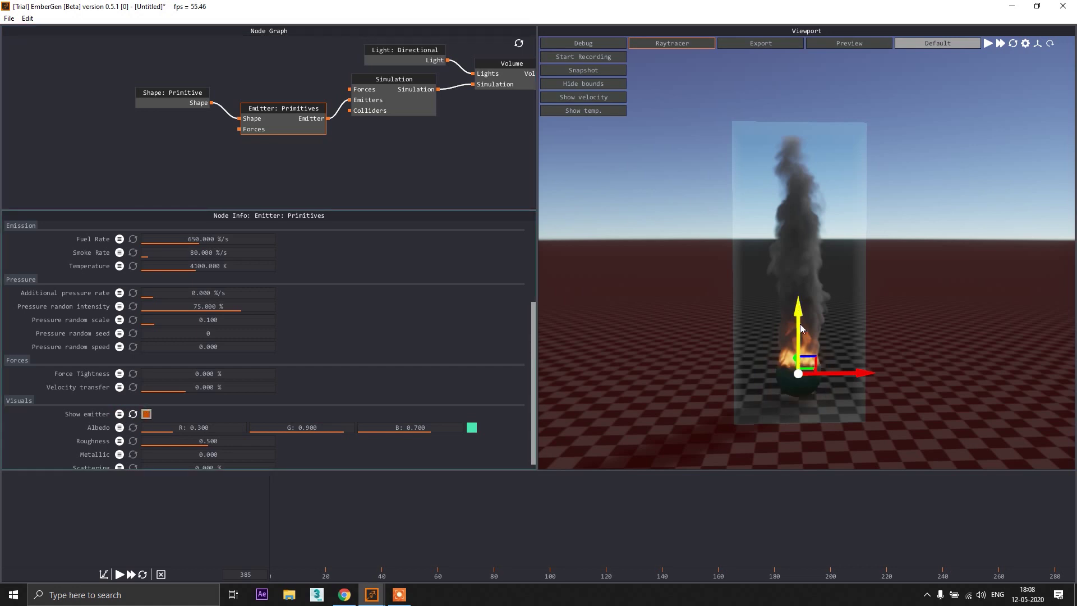
pyautogui.moveTo(801, 333); pyautogui.dragTo(800, 154)
pyautogui.click(121, 574)
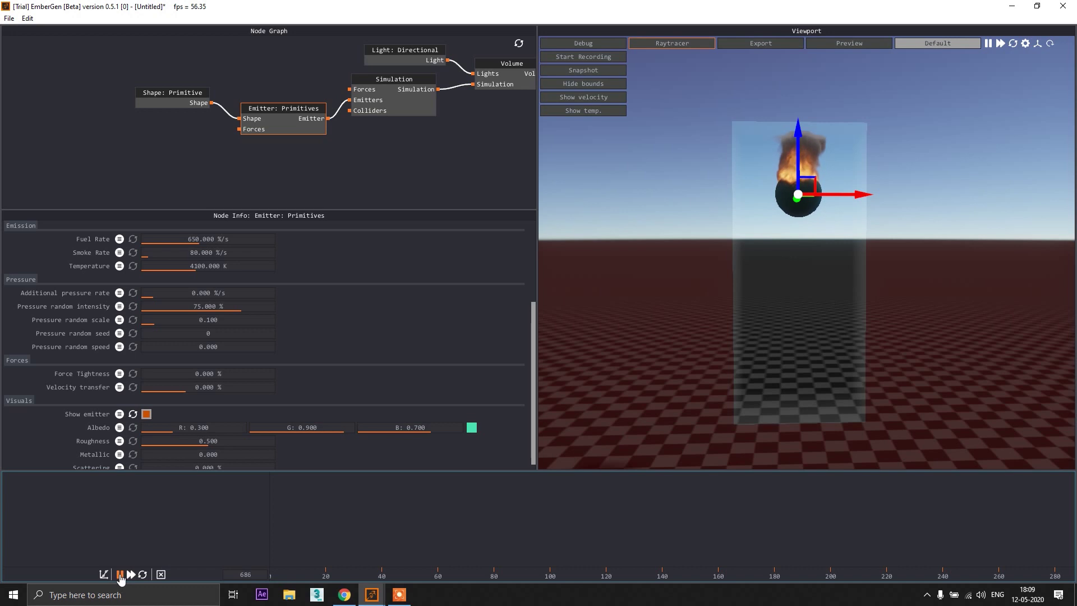
pyautogui.click(170, 92)
pyautogui.click(213, 281)
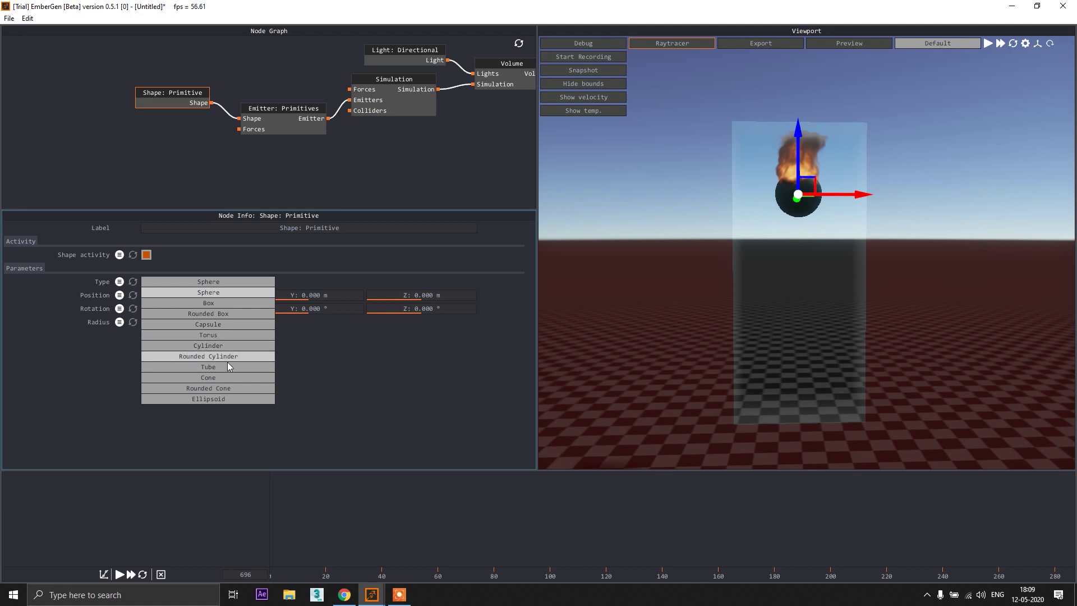
# Make the emitter a Cone, reset the simulation, and rotate it 180° on Y.
pyautogui.click(227, 379)
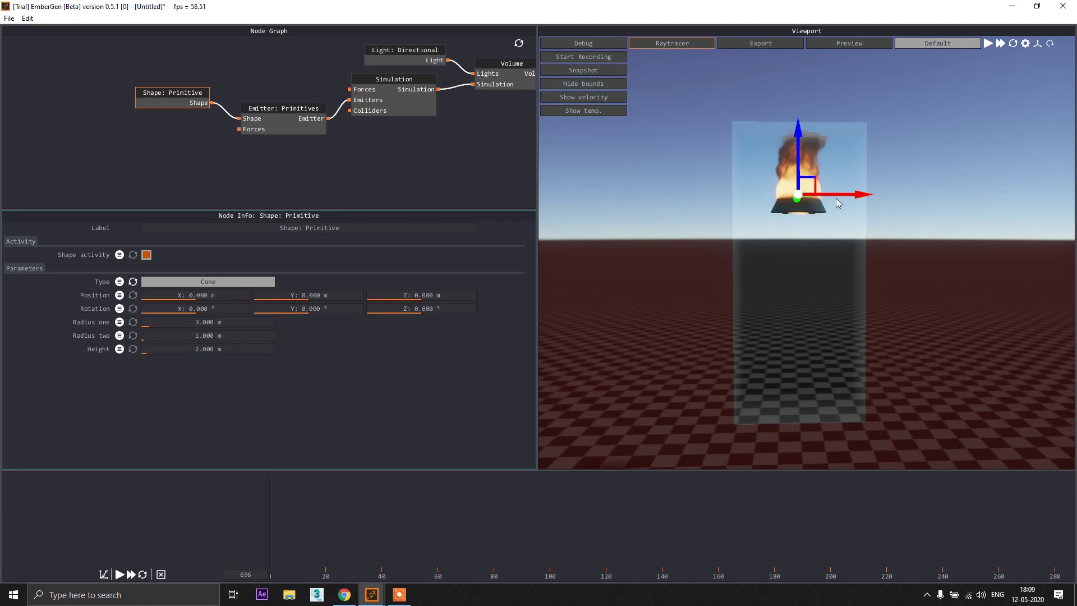
pyautogui.click(143, 575)
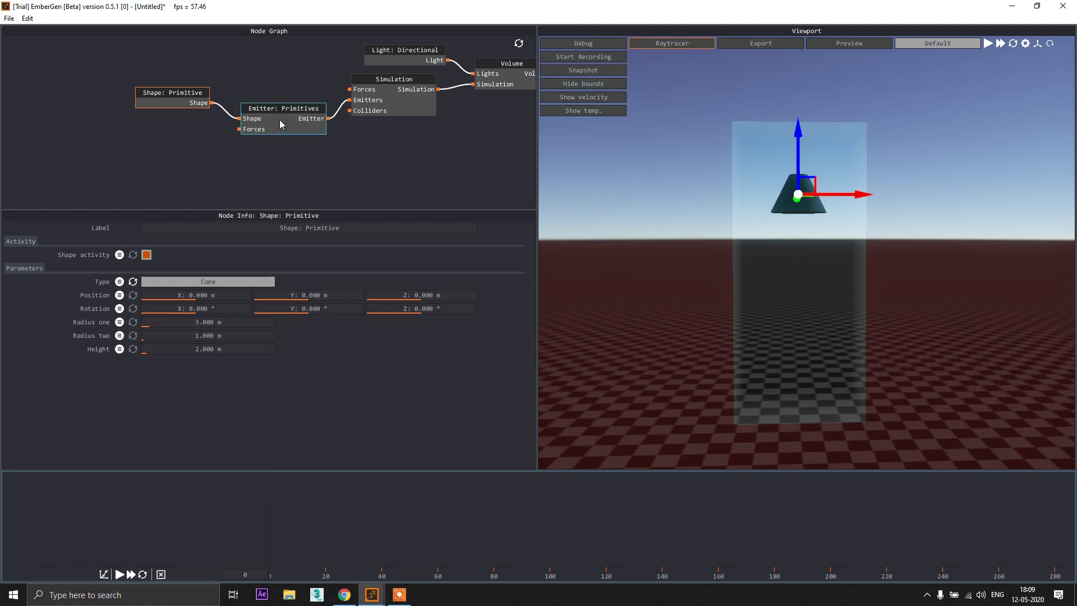
pyautogui.doubleClick(296, 307)
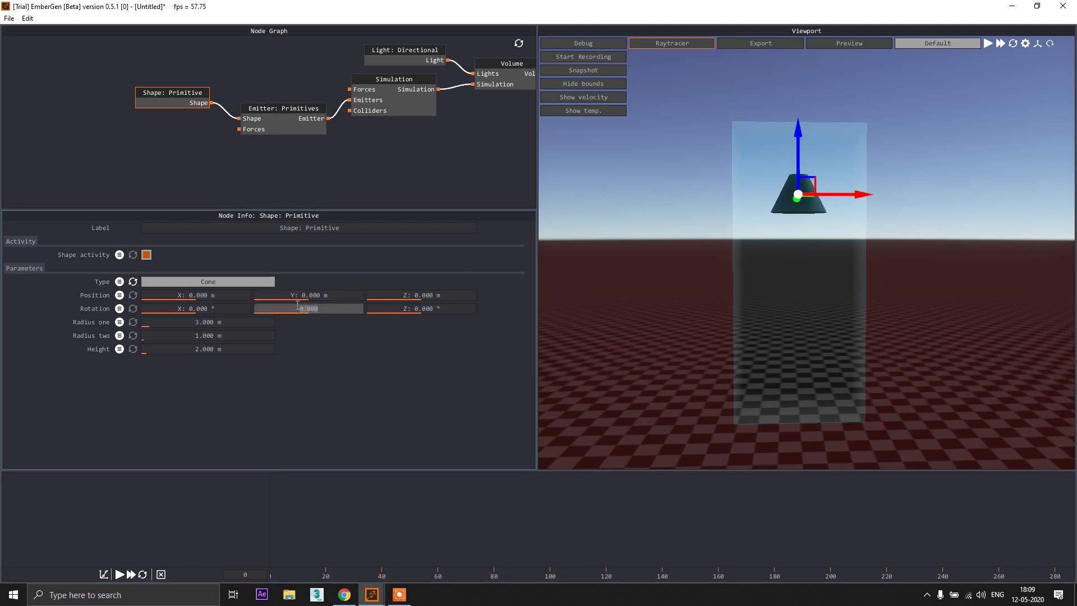
pyautogui.write('90')
pyautogui.press('Return')
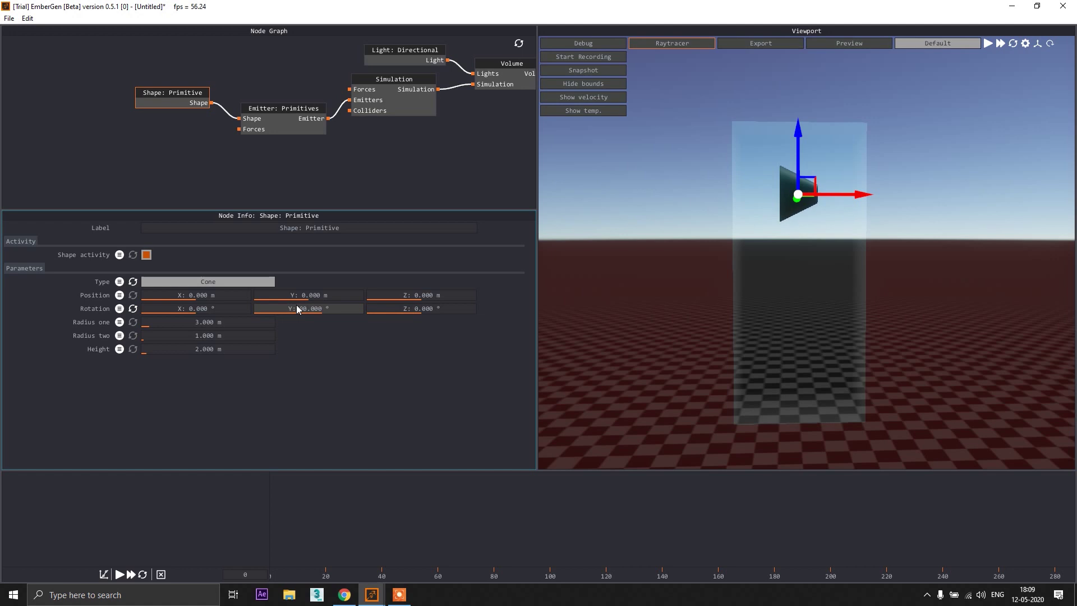
pyautogui.press('Return')
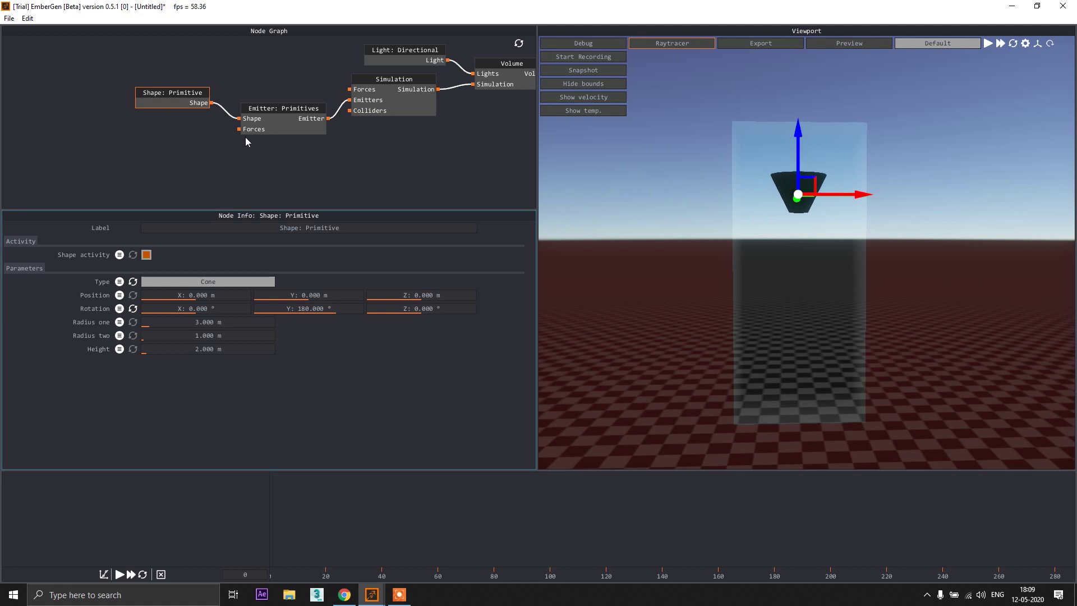
# Select the Scene node to show its tonemapping settings.
pyautogui.moveTo(380, 146); pyautogui.dragTo(154, 136, button='middle')
pyautogui.moveTo(400, 146); pyautogui.dragTo(399, 163, button='middle')
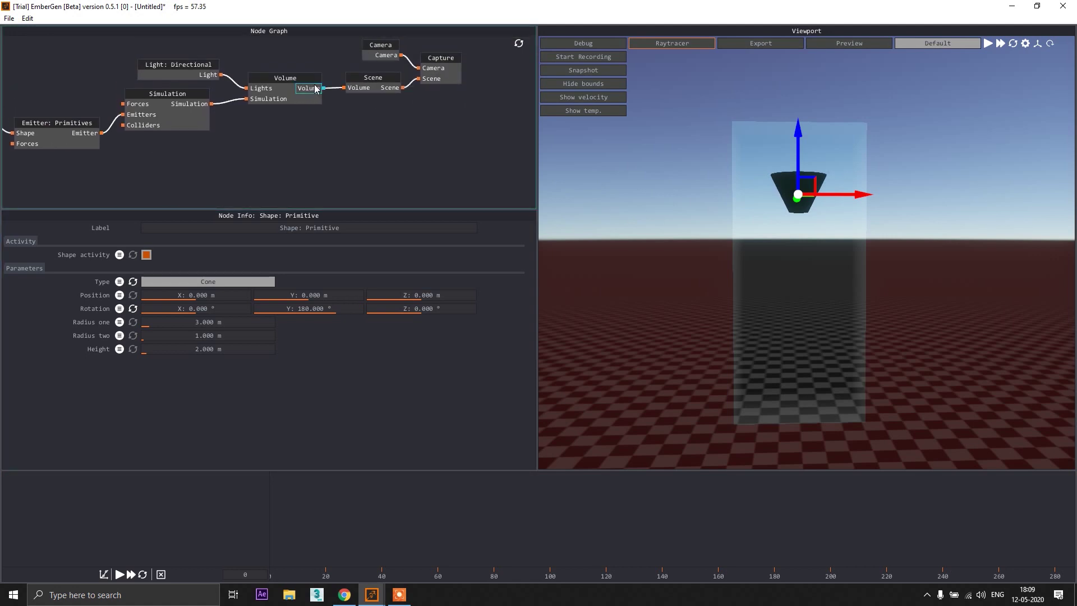
pyautogui.click(367, 83)
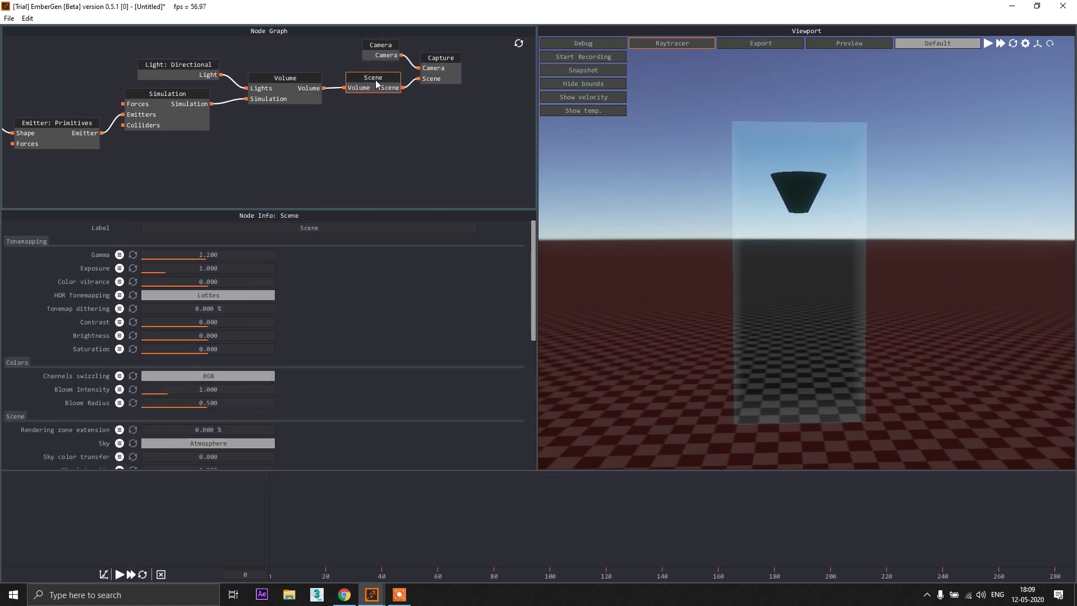
# Set the Scene's Sky and Ground to None for a plain black background.
pyautogui.scroll(-5, 52, 313)
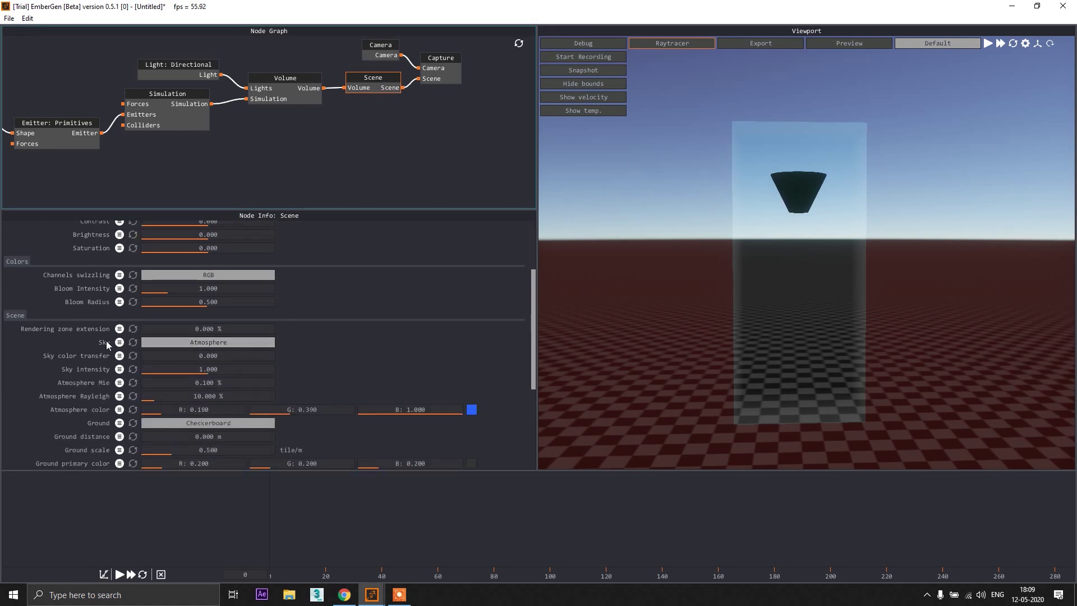
pyautogui.click(183, 343)
pyautogui.click(179, 355)
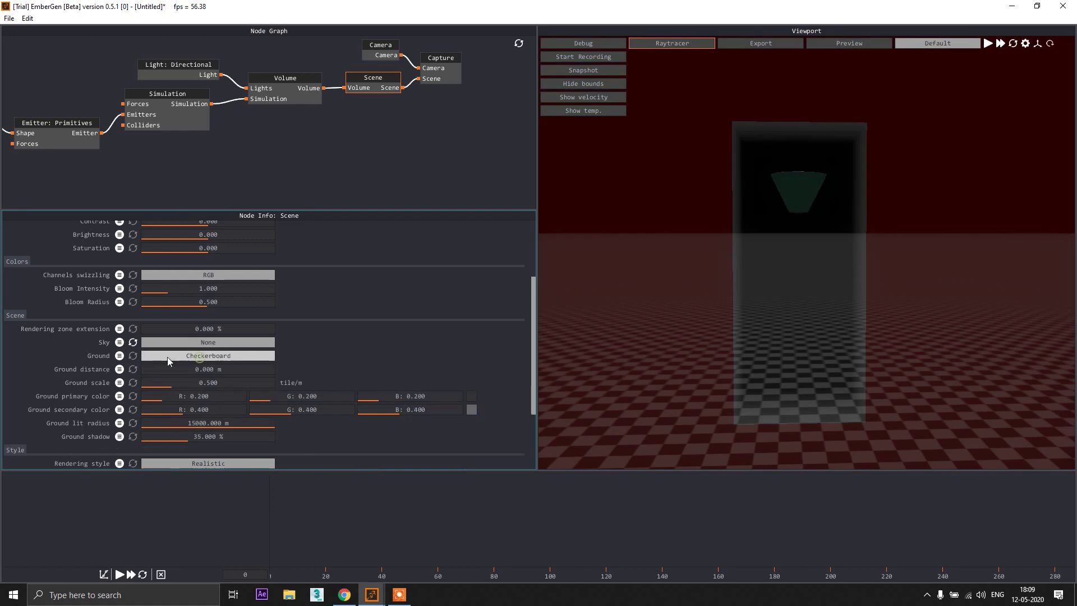
pyautogui.click(180, 355)
pyautogui.click(188, 367)
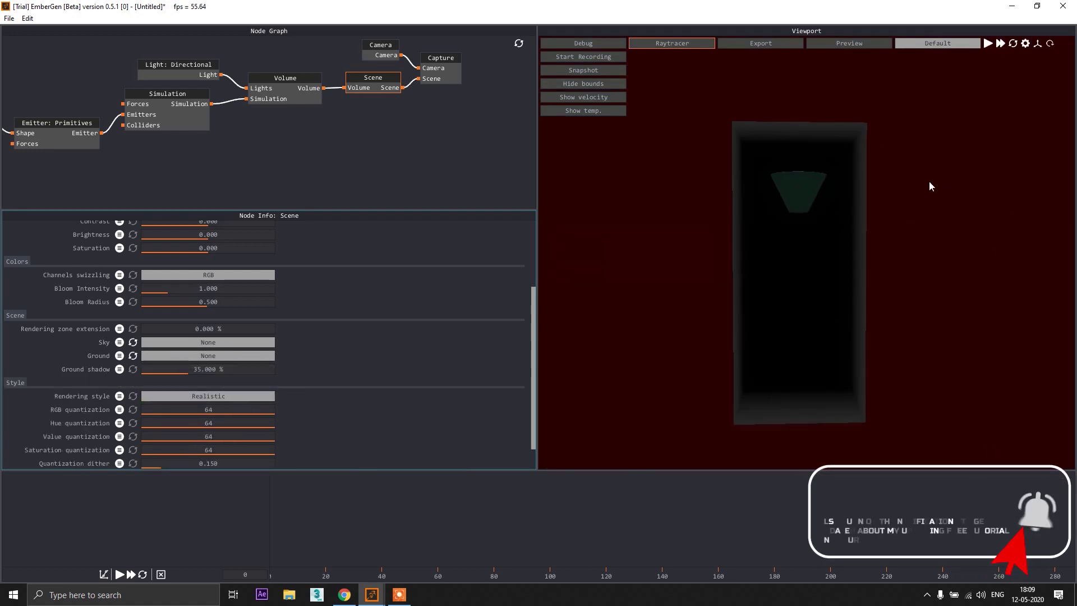
# Hide the simulation bounds box and play the simulation.
pyautogui.click(596, 85)
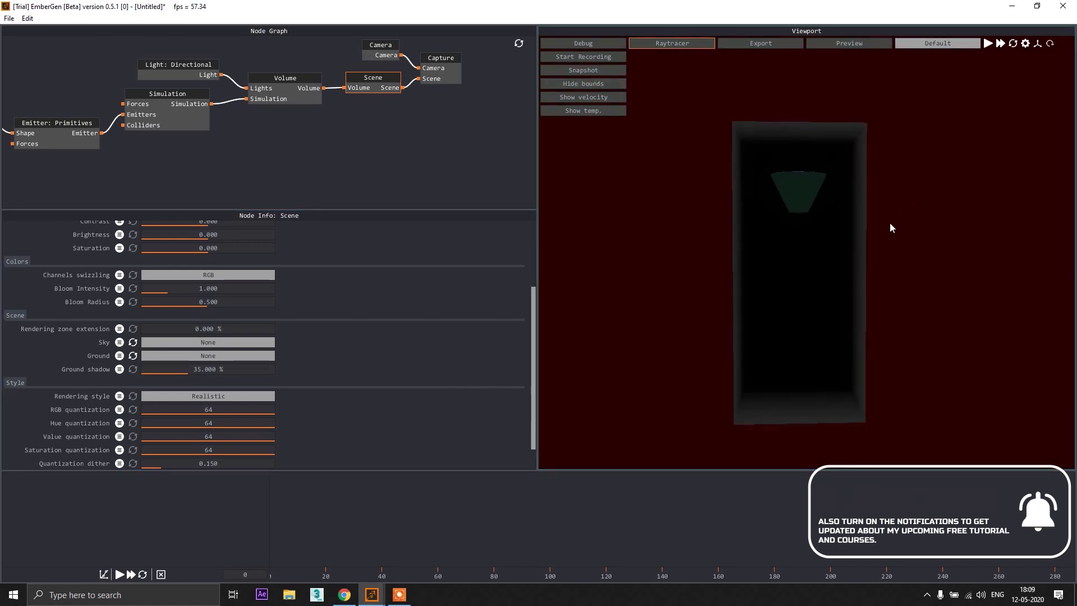
pyautogui.click(592, 85)
pyautogui.moveTo(170, 180); pyautogui.dragTo(270, 180, button='middle')
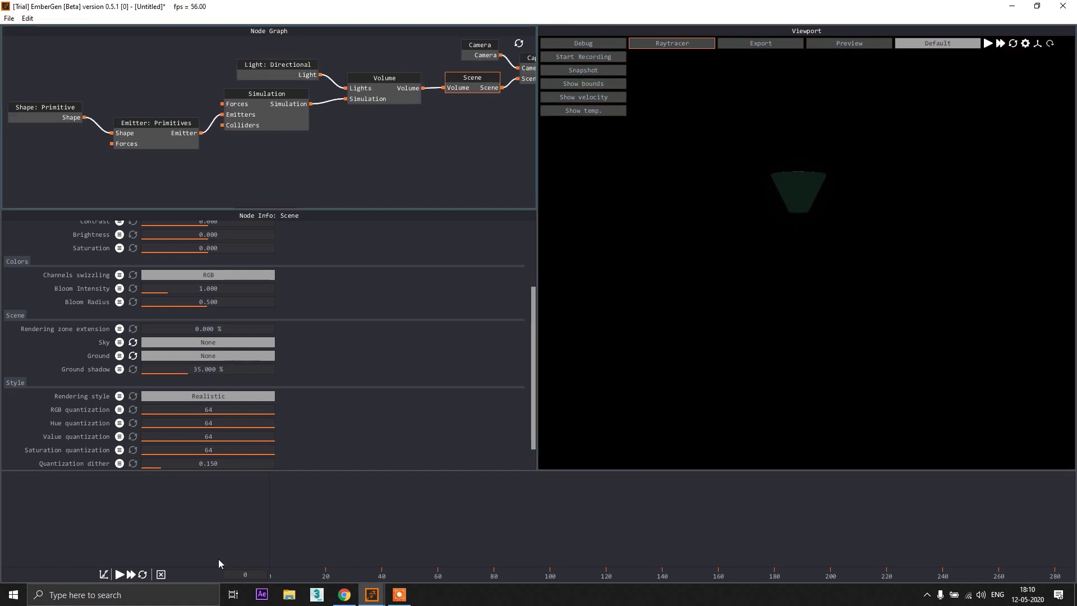
pyautogui.click(119, 574)
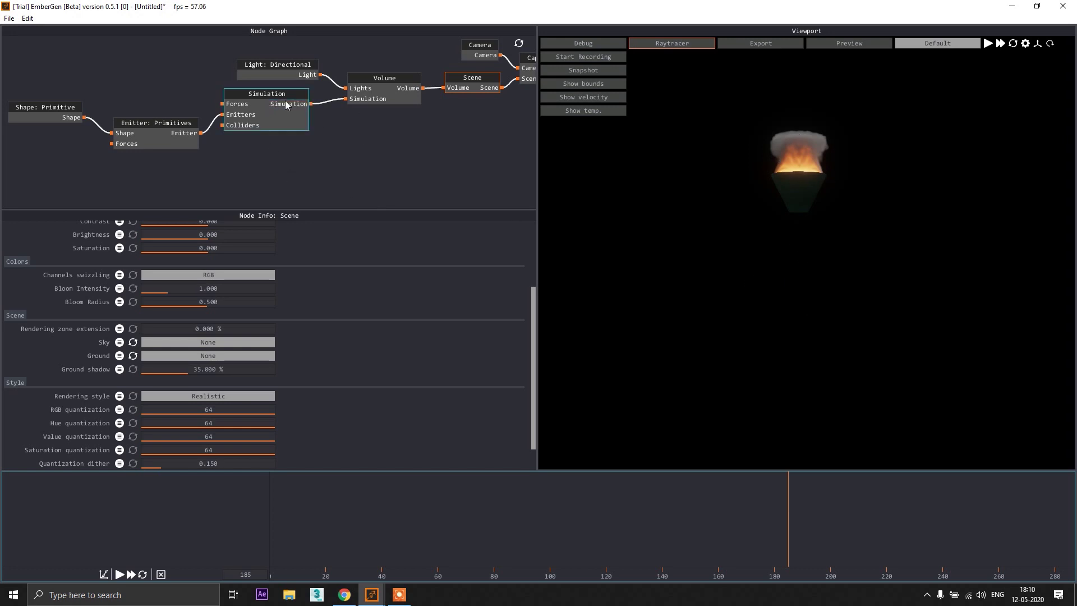
# Select the Simulation node and view Force settings: buoyancy 25, gravity multiplier 100 %.
pyautogui.moveTo(267, 98)
pyautogui.mouseDown()
pyautogui.moveTo(269, 131)
pyautogui.moveTo(269, 114)
pyautogui.mouseUp()
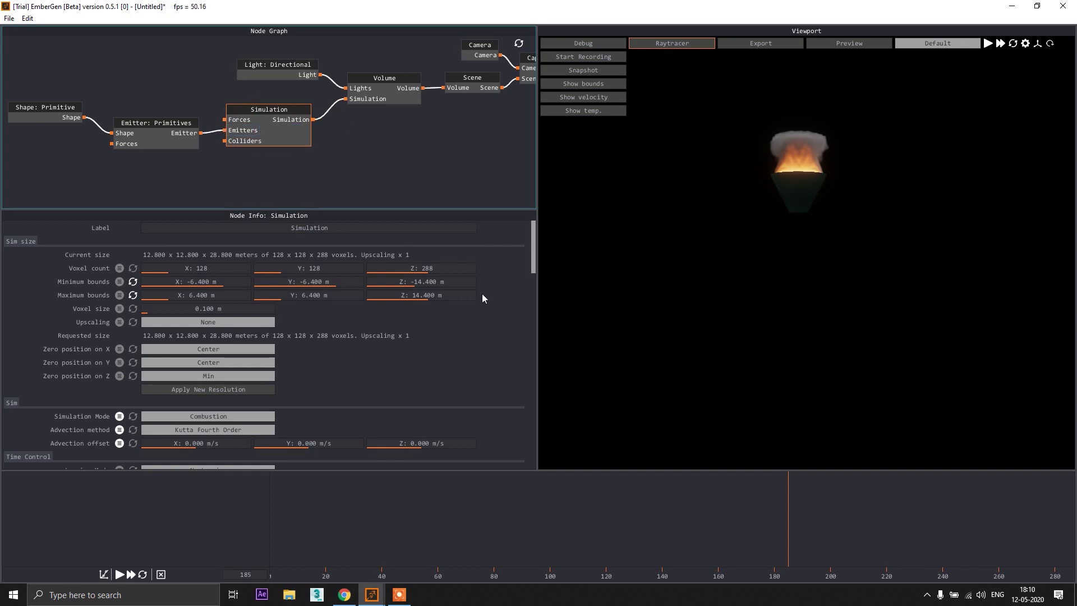
pyautogui.scroll(-10, 483, 294)
pyautogui.scroll(-8, 482, 294)
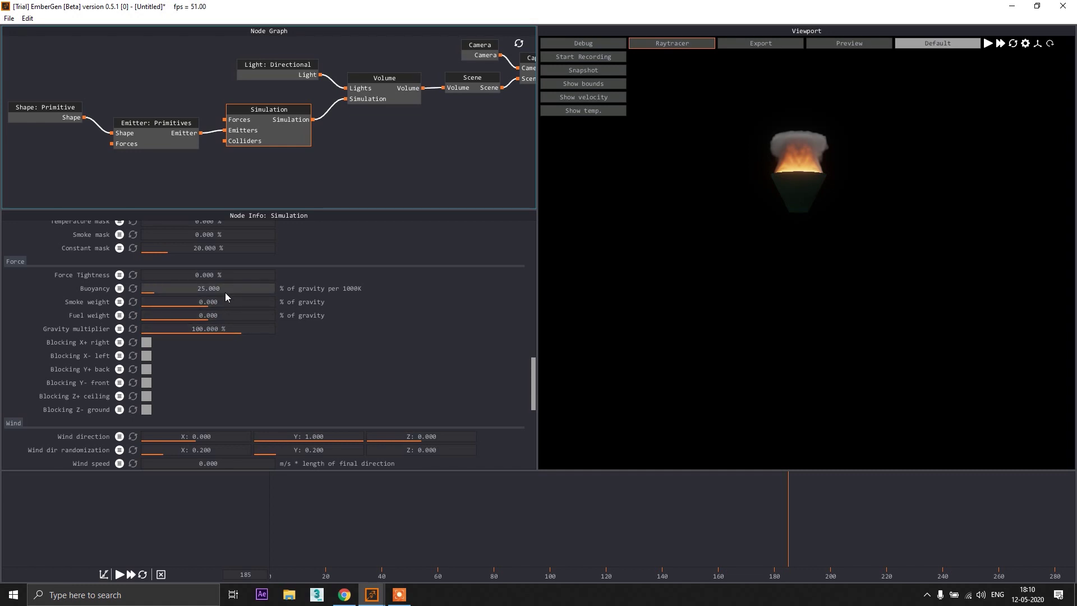
# Enter gravity multiplier 100 and move the cone emitter down.
pyautogui.doubleClick(232, 329)
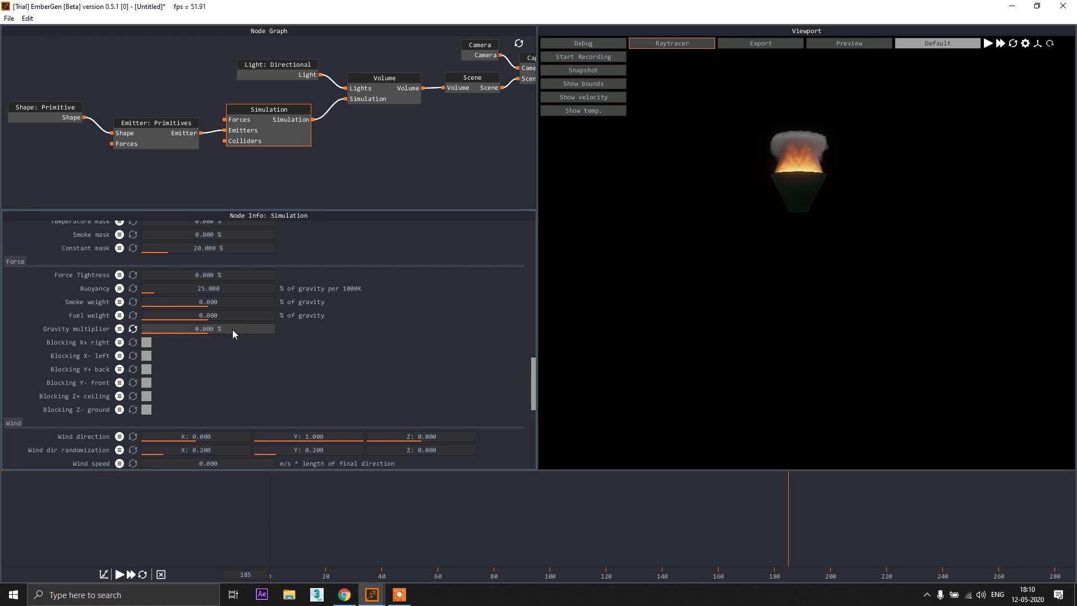
pyautogui.doubleClick(209, 328)
pyautogui.write('100')
pyautogui.press('Return')
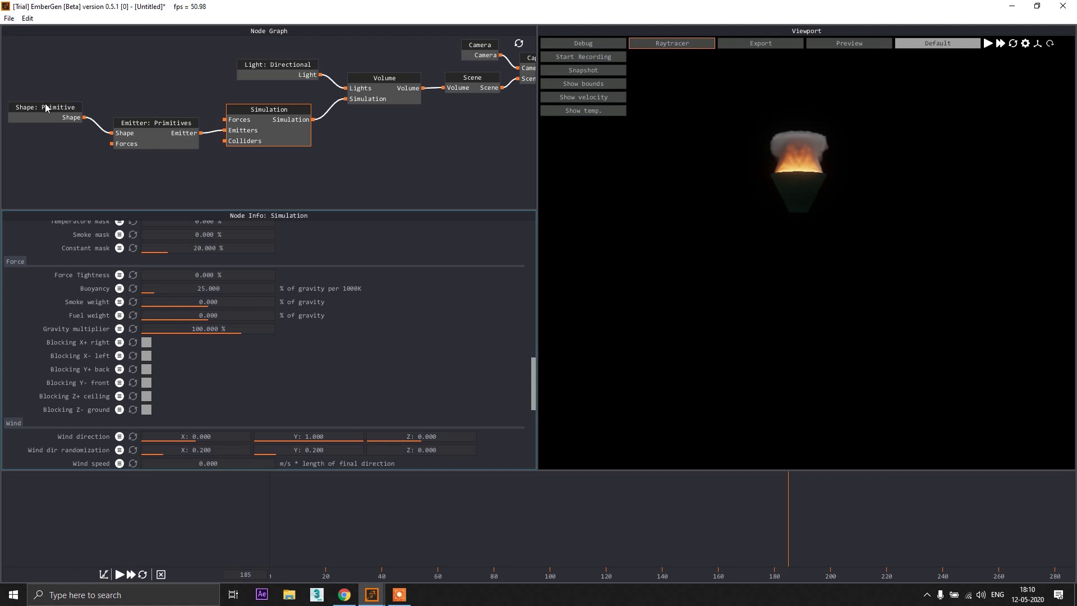
pyautogui.click(62, 110)
pyautogui.moveTo(797, 124); pyautogui.dragTo(803, 194)
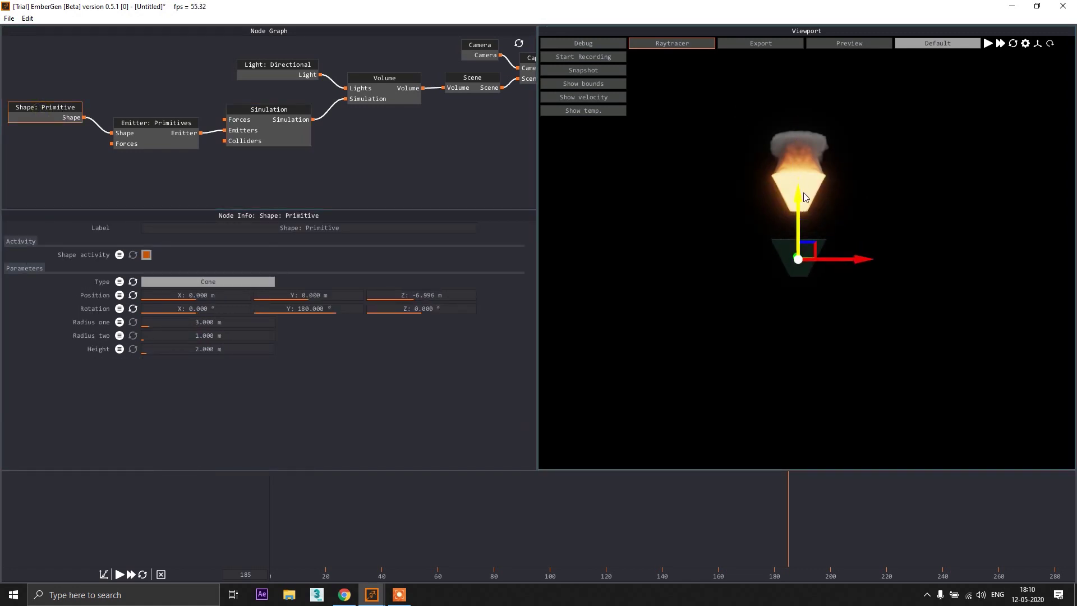
# Raise Buoyancy to 250, set Gravity multiplier to 0 %, and restart the simulation.
pyautogui.click(264, 114)
pyautogui.click(120, 575)
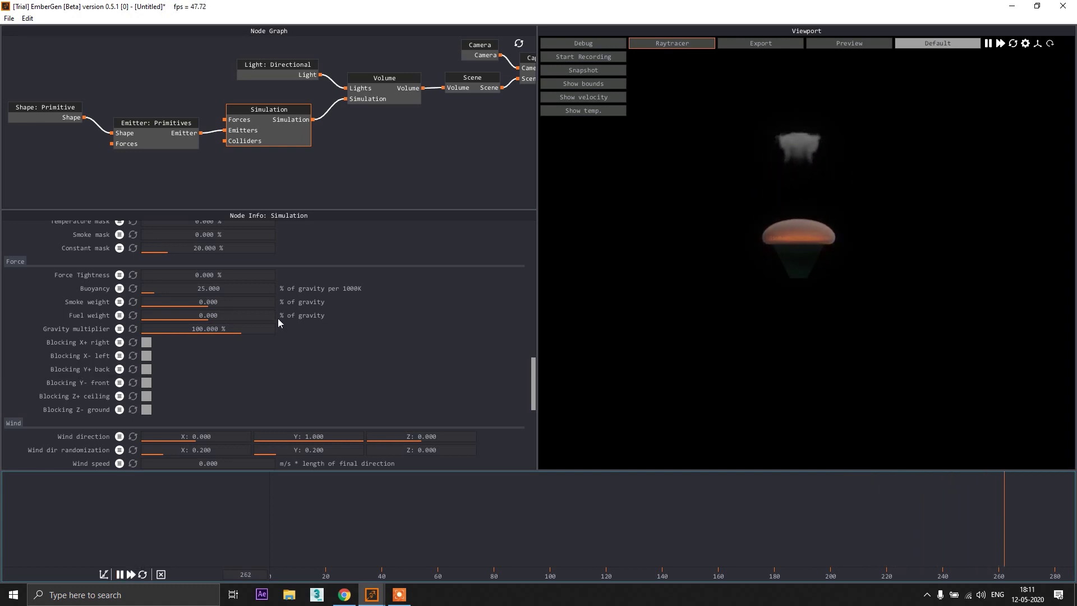
pyautogui.moveTo(191, 288); pyautogui.dragTo(320, 285)
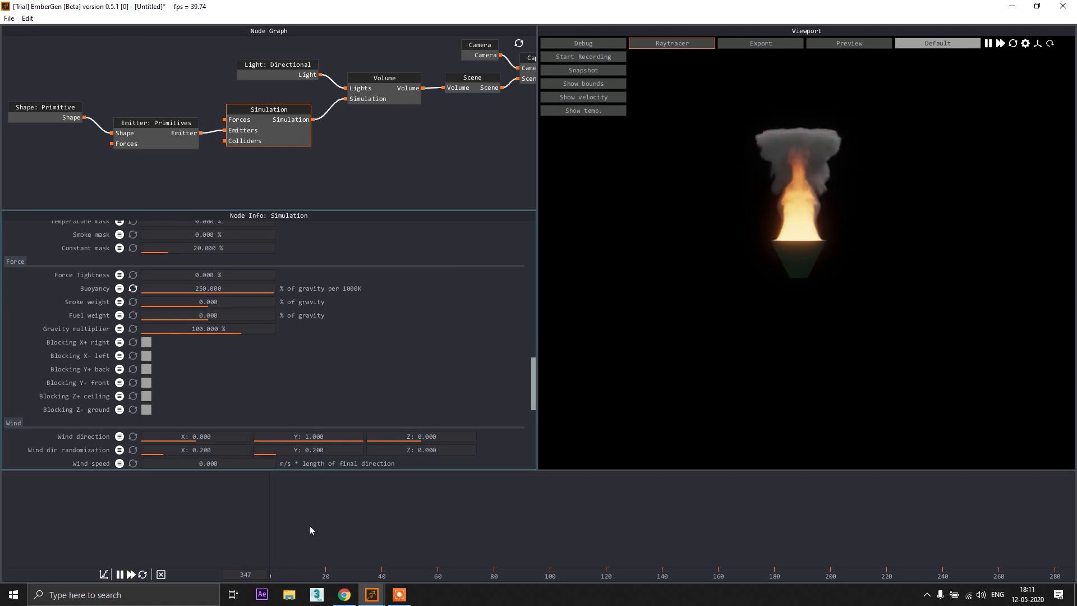
pyautogui.click(119, 574)
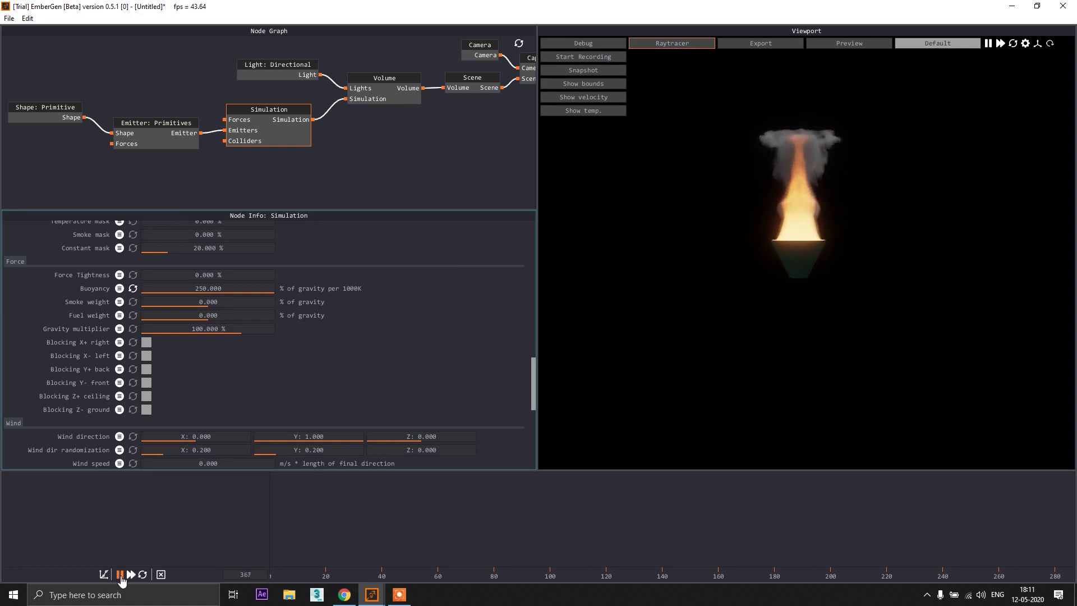
pyautogui.doubleClick(228, 331)
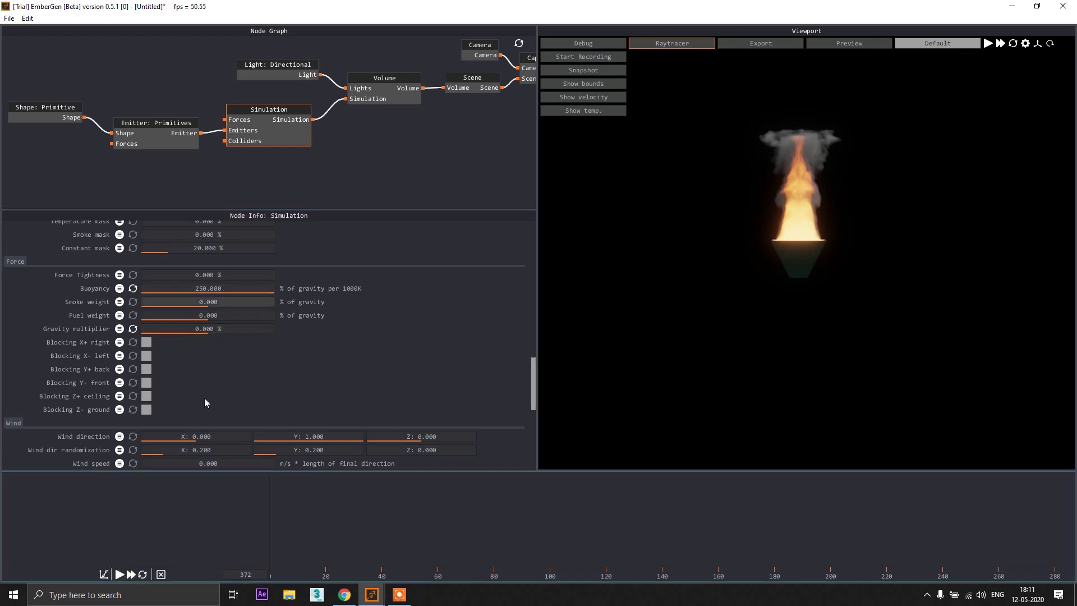
pyautogui.click(120, 574)
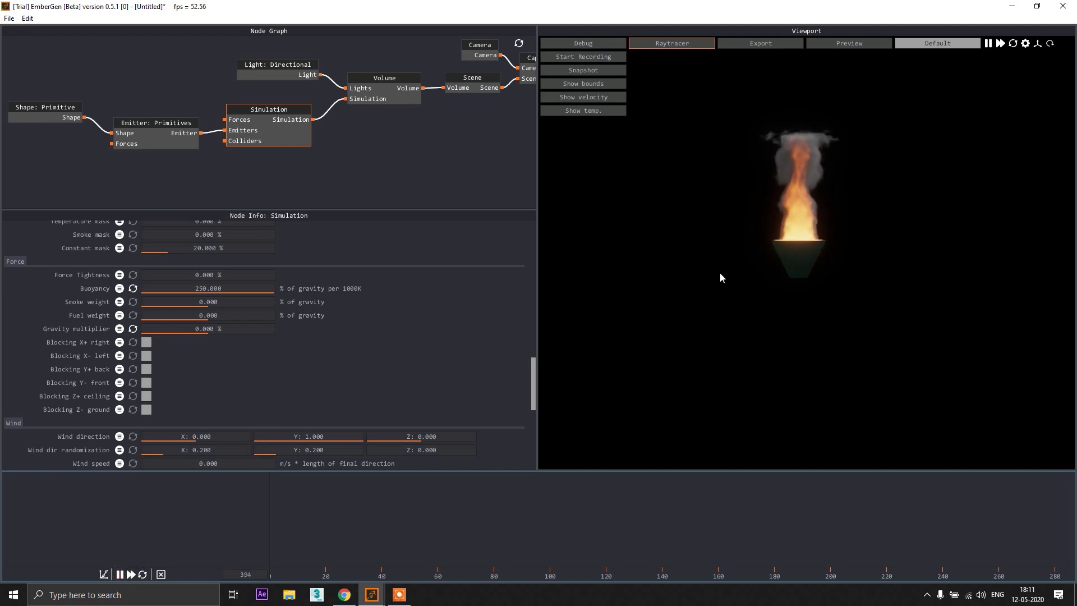
pyautogui.click(143, 577)
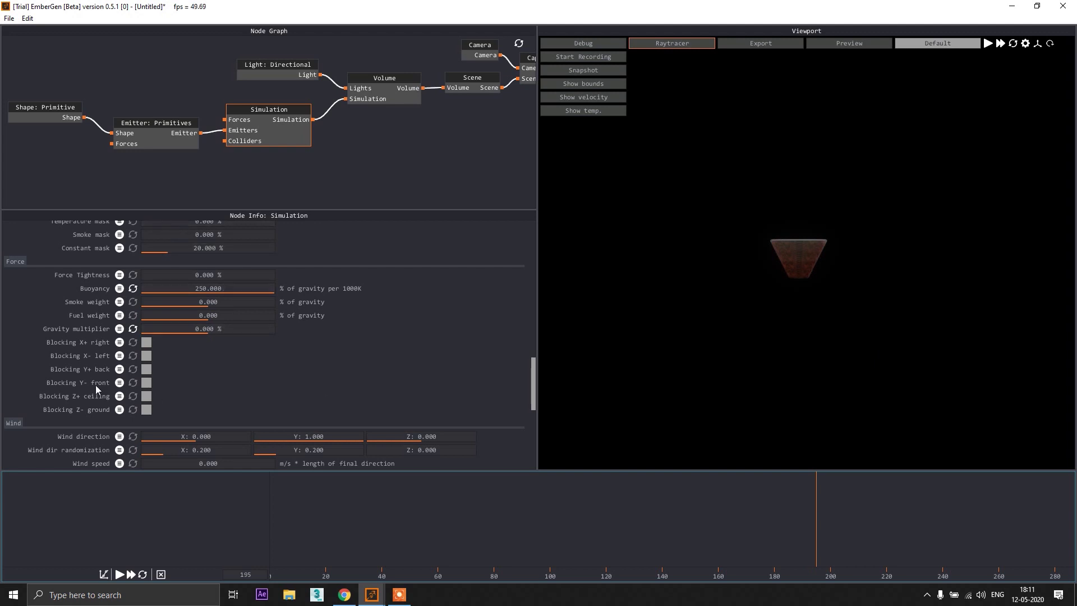
# Set the Gravity multiplier to -200 % and play the simulation.
pyautogui.doubleClick(235, 330)
pyautogui.write('-200.000')
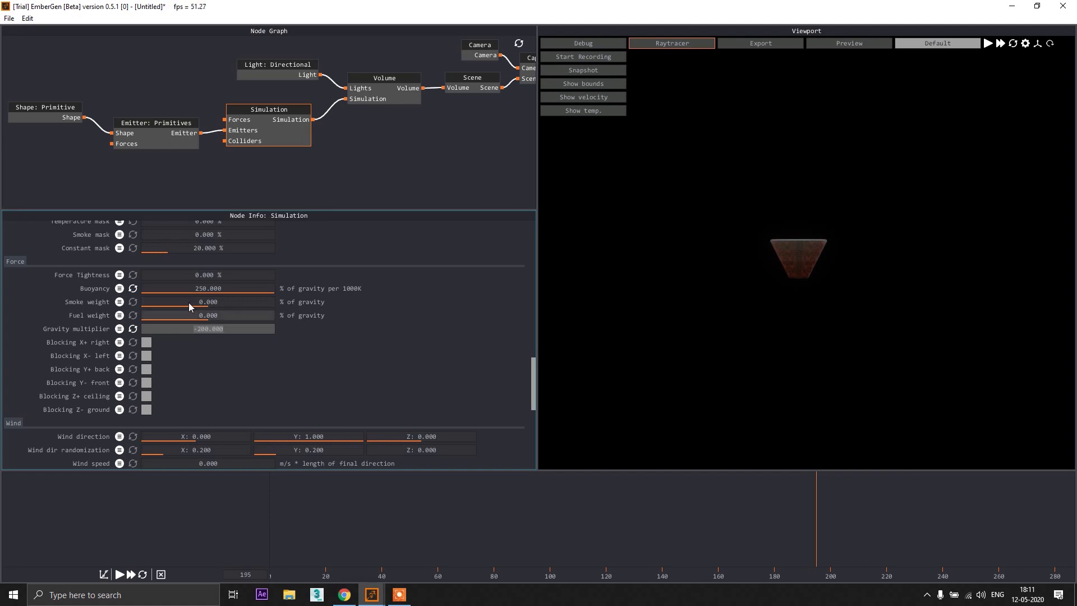
pyautogui.click(119, 574)
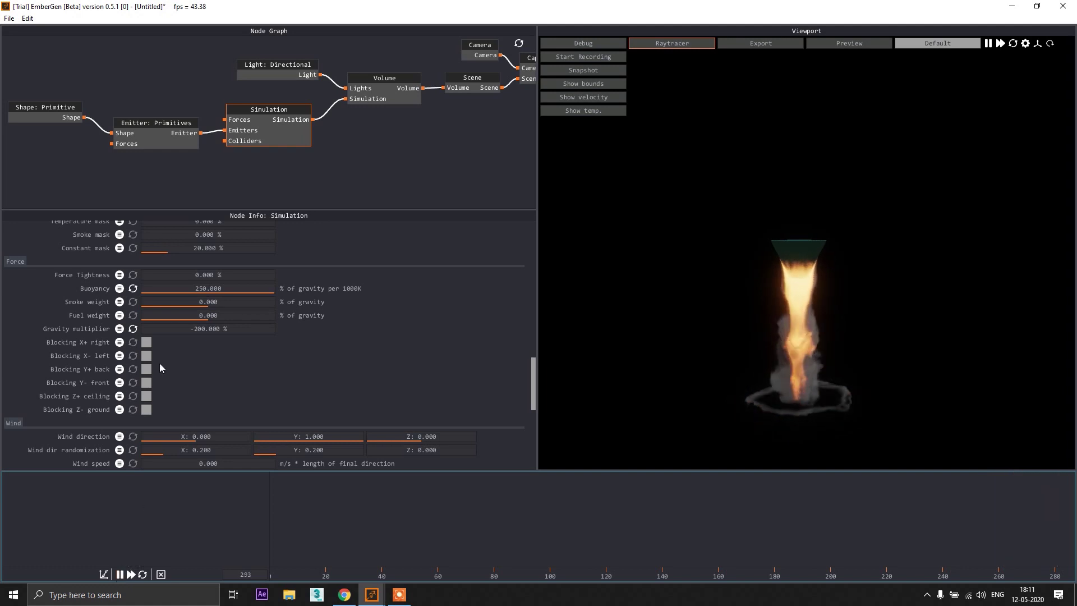
# Raise the cone emitter to Z 1.193 m and return to Simulation settings.
pyautogui.click(37, 118)
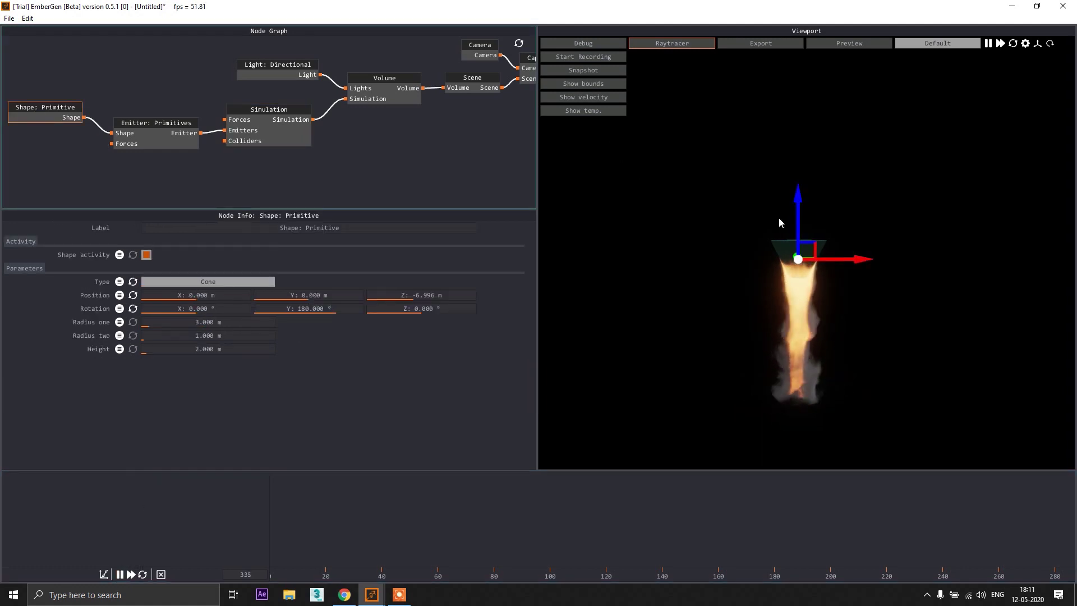
pyautogui.moveTo(809, 127); pyautogui.dragTo(812, 120)
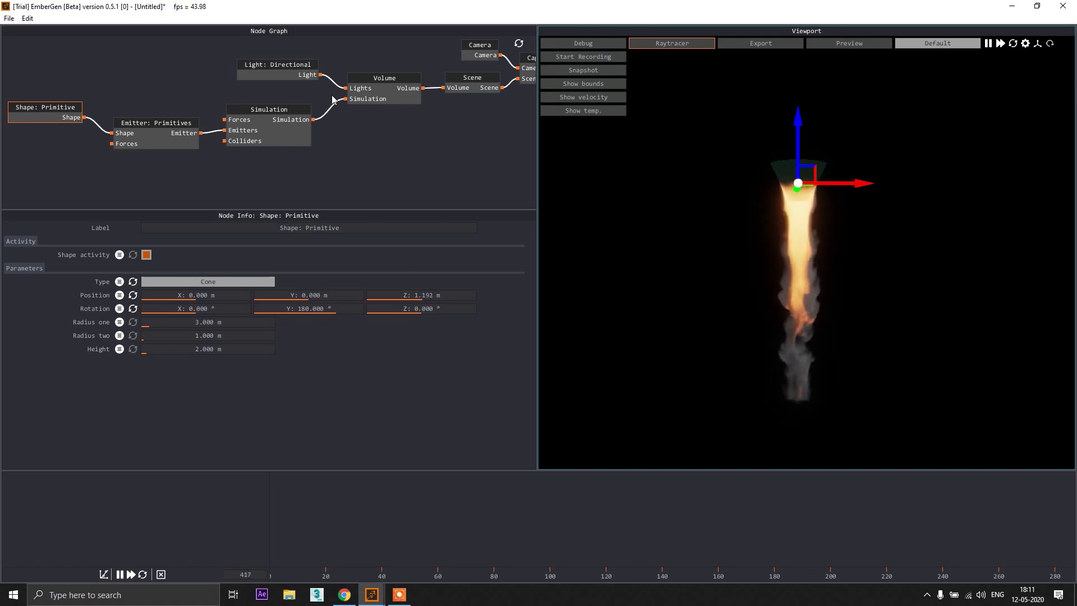
pyautogui.click(272, 108)
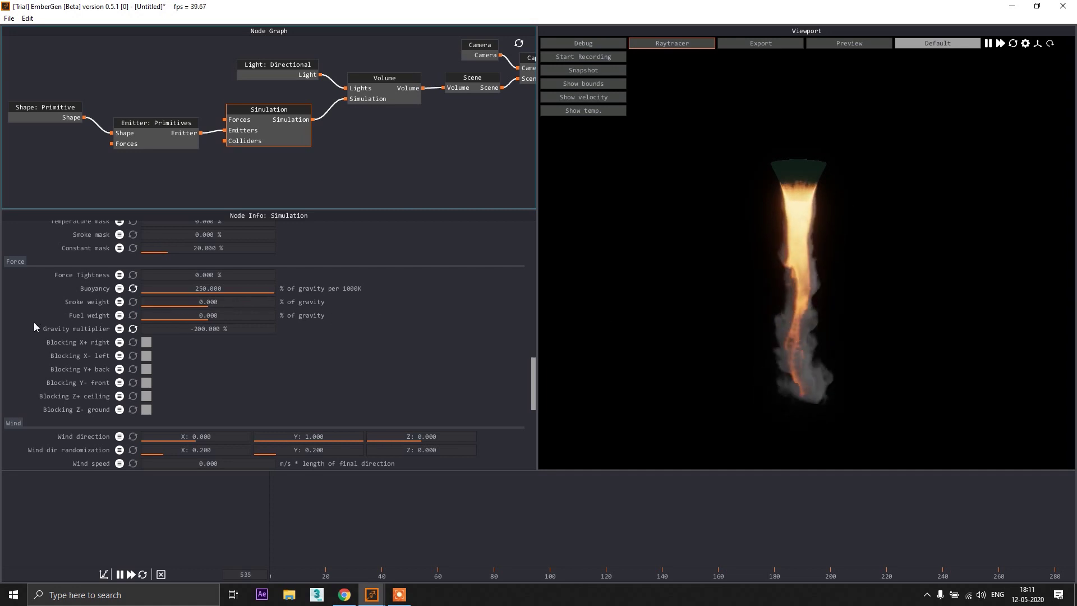
pyautogui.scroll(3, 34, 322)
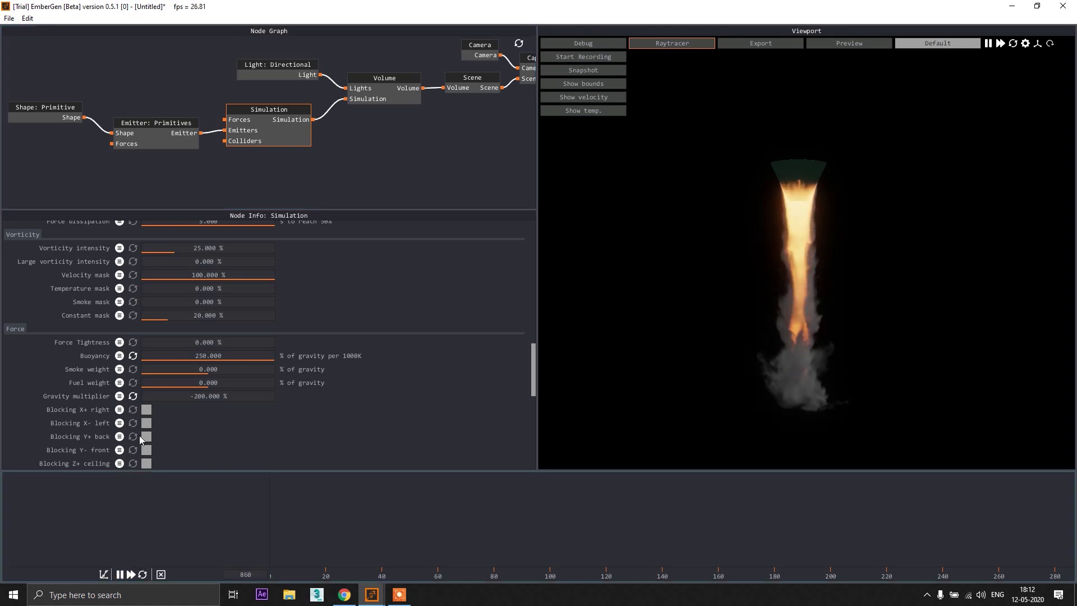
# Pause the downward flame jet and scroll up to the Time Control section.
pyautogui.click(120, 575)
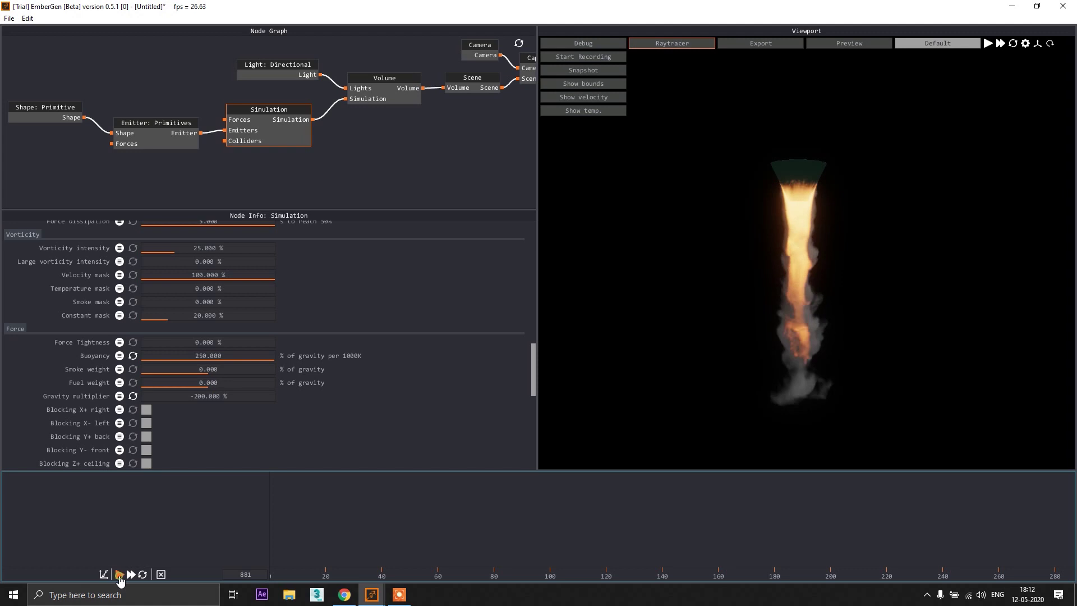
pyautogui.scroll(8, 61, 321)
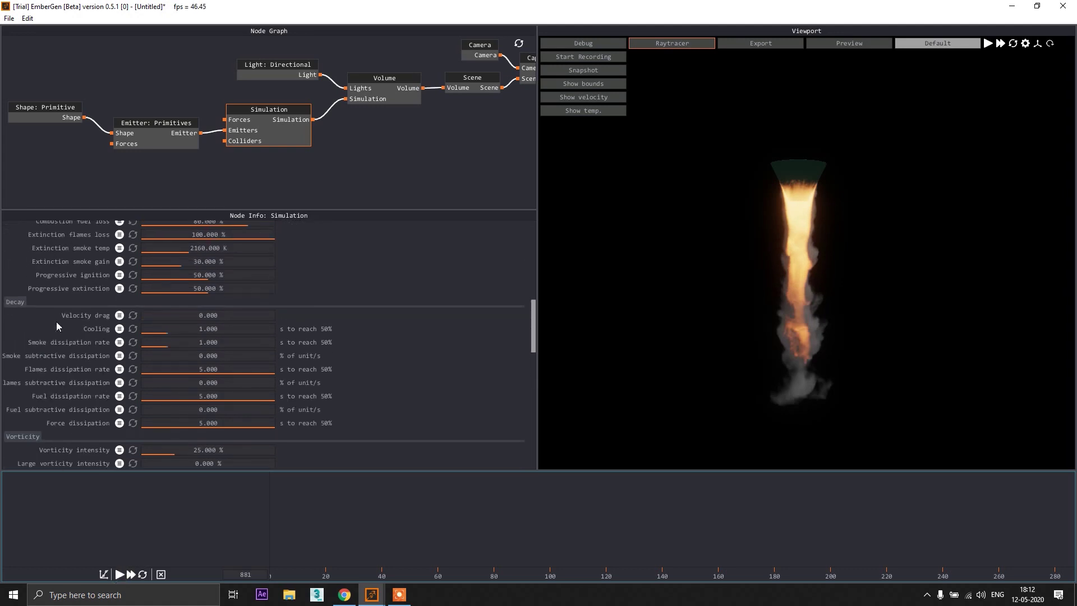
pyautogui.scroll(5, 56, 321)
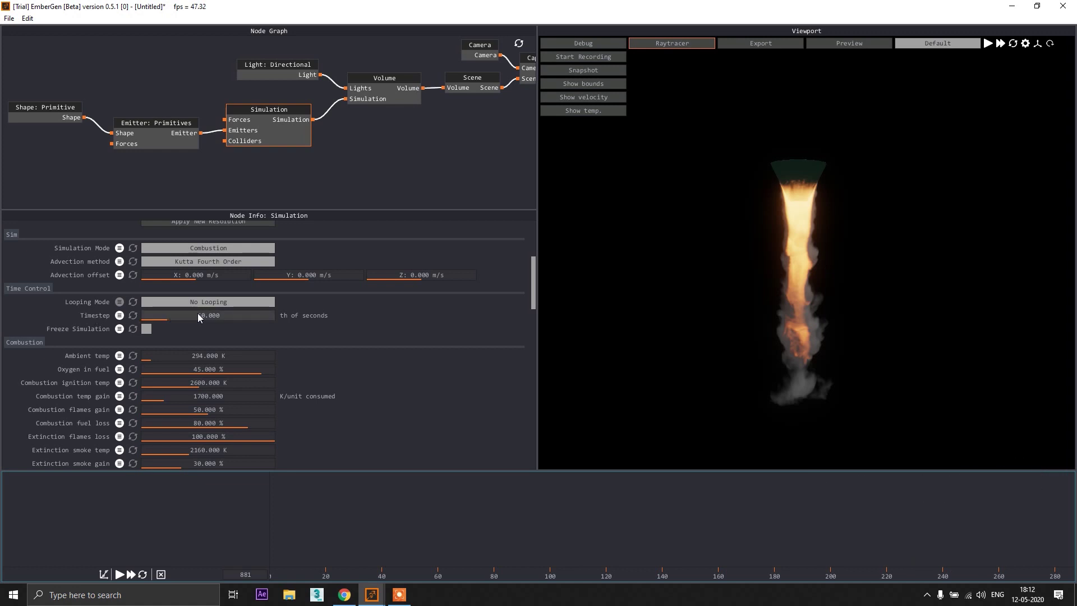
# Resume playback and set the simulation Timestep to 25.
pyautogui.click(119, 574)
pyautogui.moveTo(189, 316); pyautogui.dragTo(229, 317)
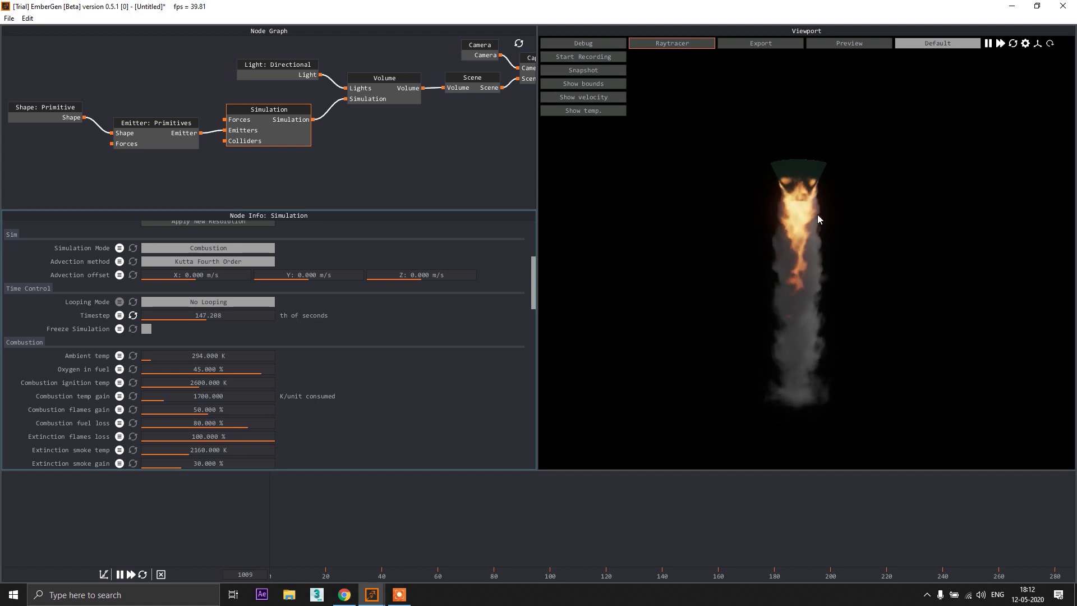
pyautogui.doubleClick(244, 314)
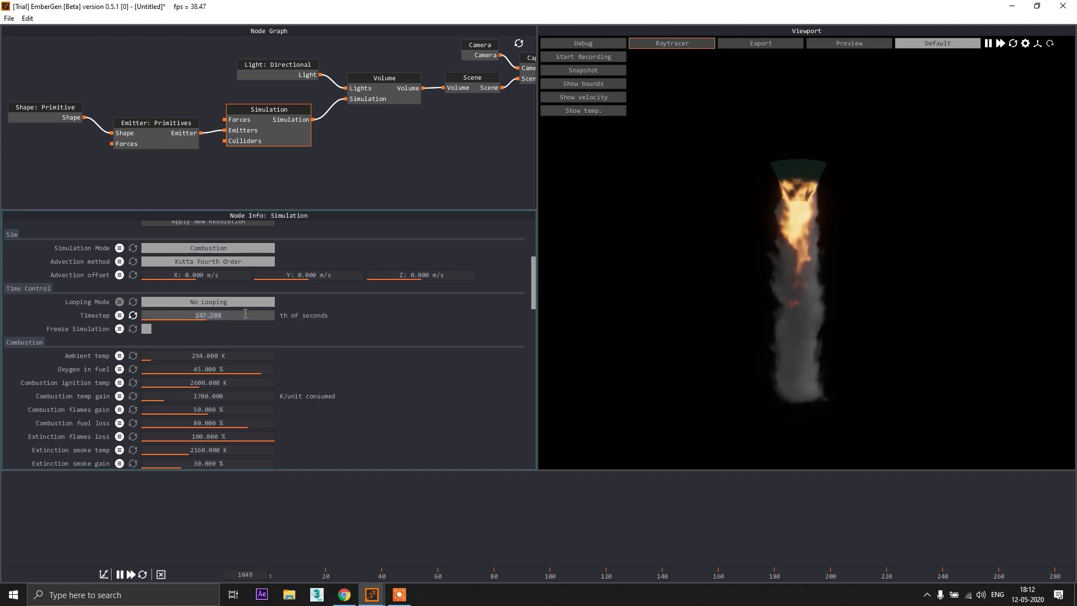
pyautogui.write('25')
pyautogui.press('Return')
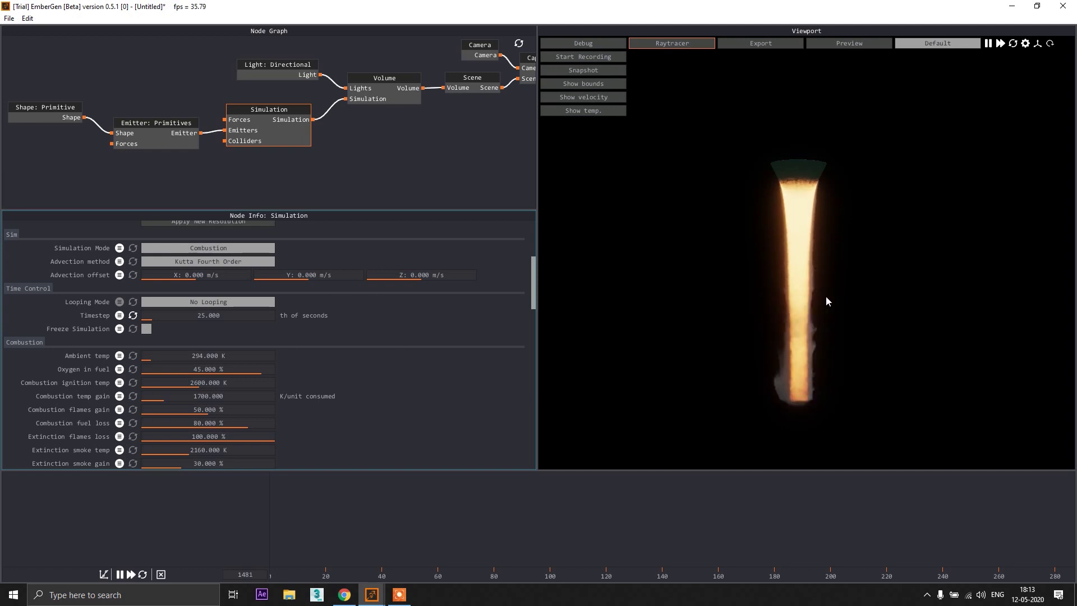
# Uncheck Render smoke in the Volume node's Renderer Properties, then reselect the Simulation node.
pyautogui.click(384, 82)
pyautogui.scroll(-12, 69, 327)
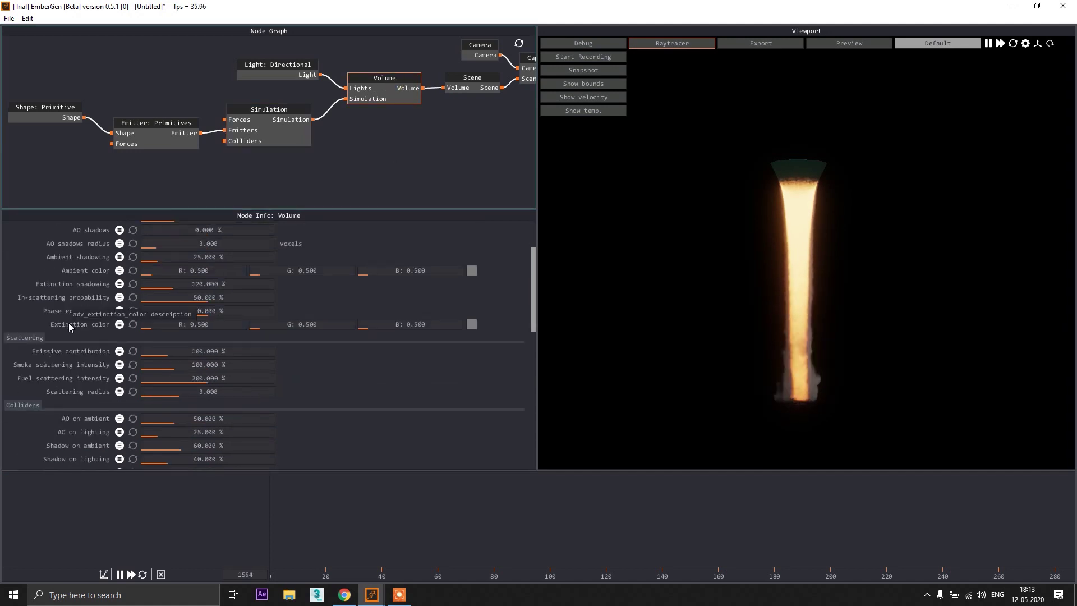
pyautogui.scroll(-3, 68, 327)
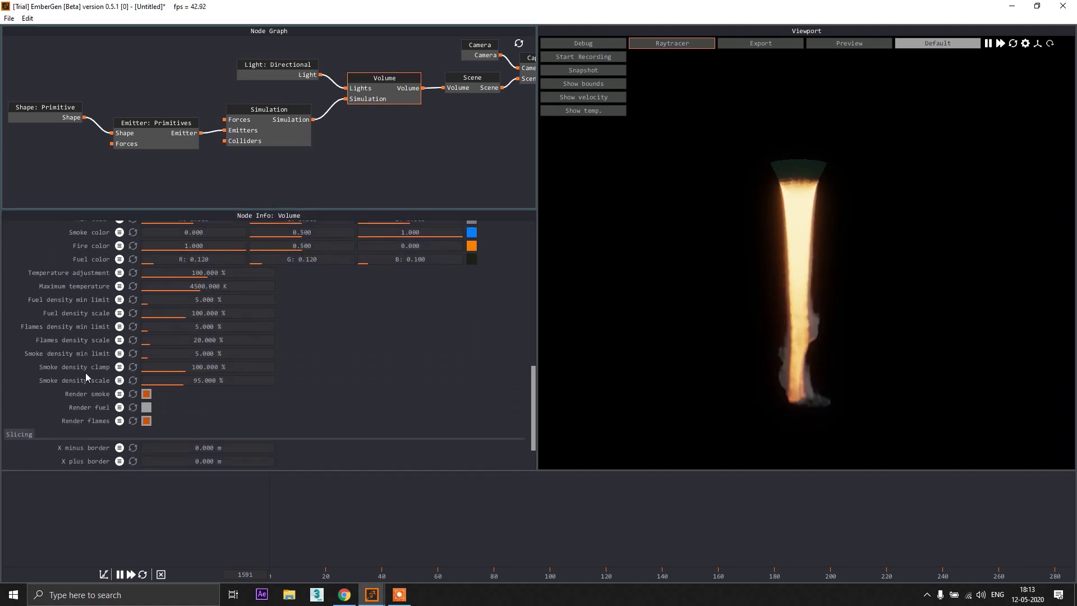
pyautogui.click(146, 394)
pyautogui.scroll(6, 86, 385)
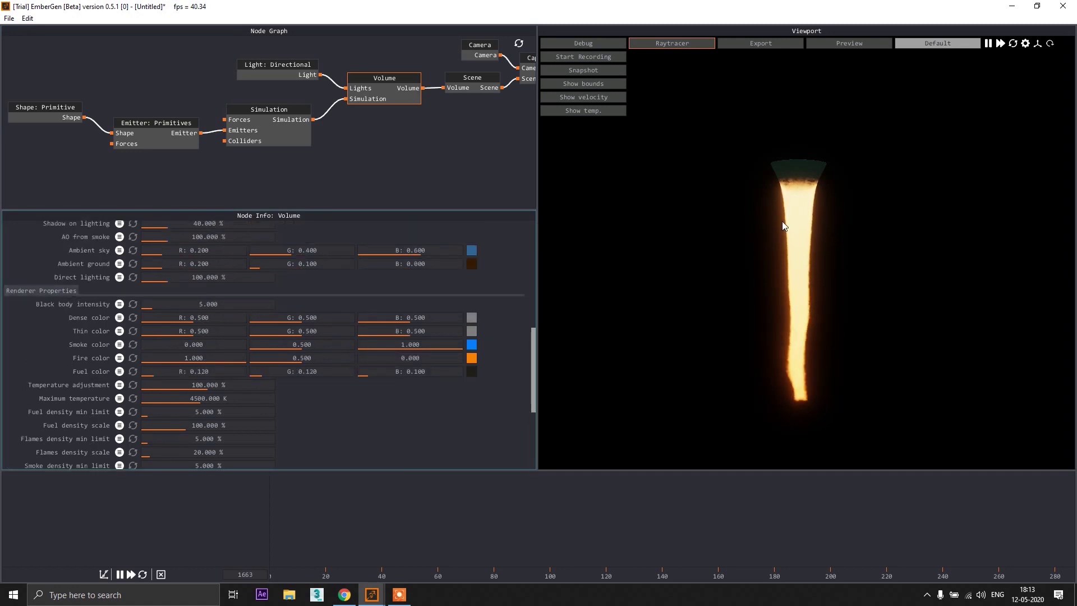
pyautogui.click(265, 114)
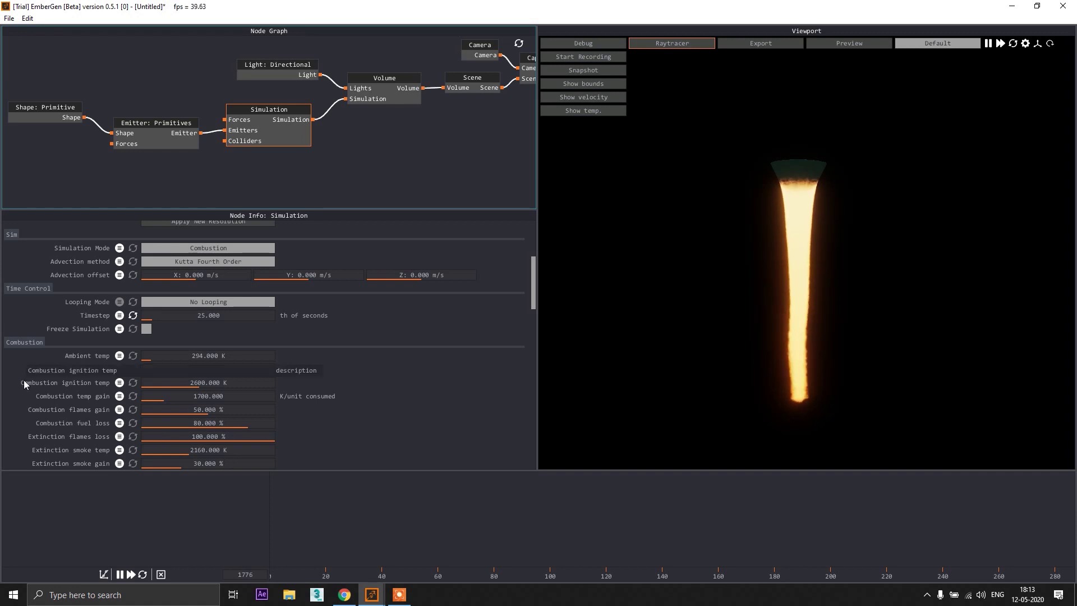
pyautogui.scroll(4, 24, 379)
pyautogui.scroll(-4, 30, 381)
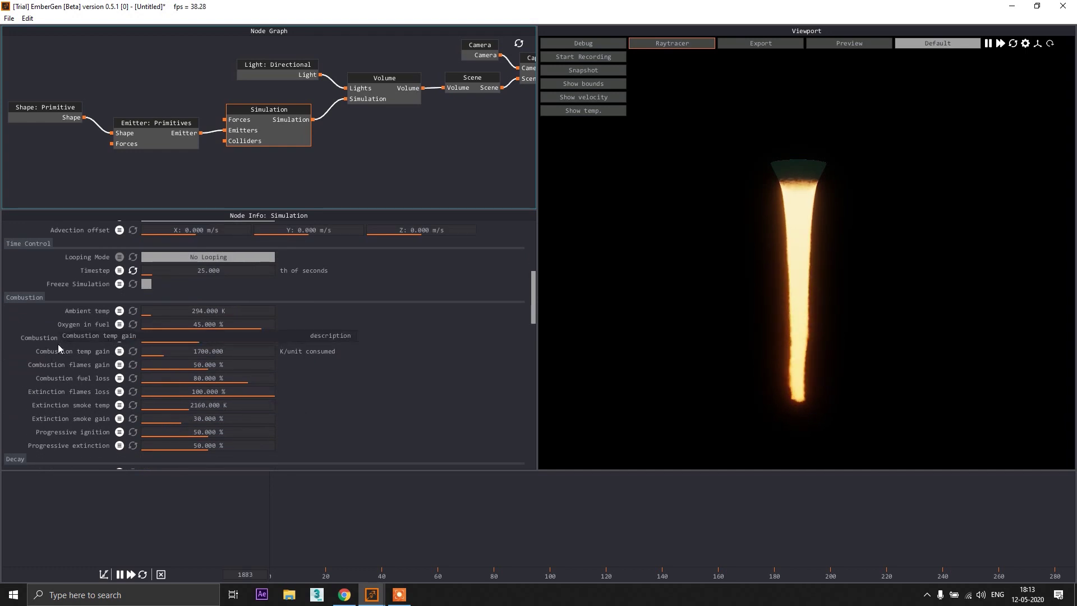
pyautogui.scroll(-5, 58, 348)
pyautogui.scroll(-1, 59, 344)
pyautogui.scroll(3, 58, 344)
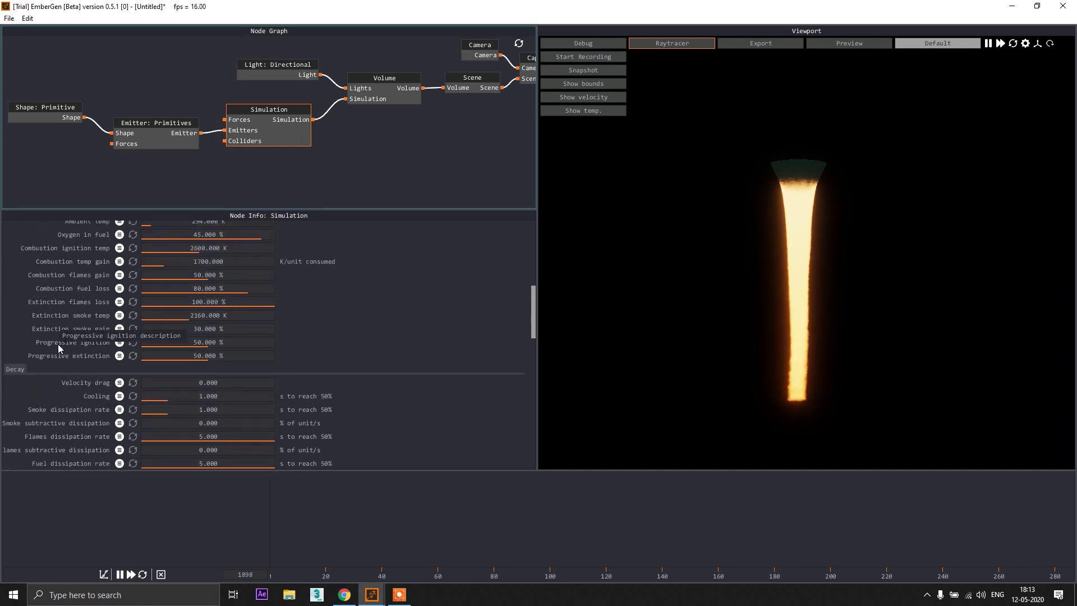
pyautogui.scroll(2, 58, 344)
pyautogui.scroll(6, 63, 335)
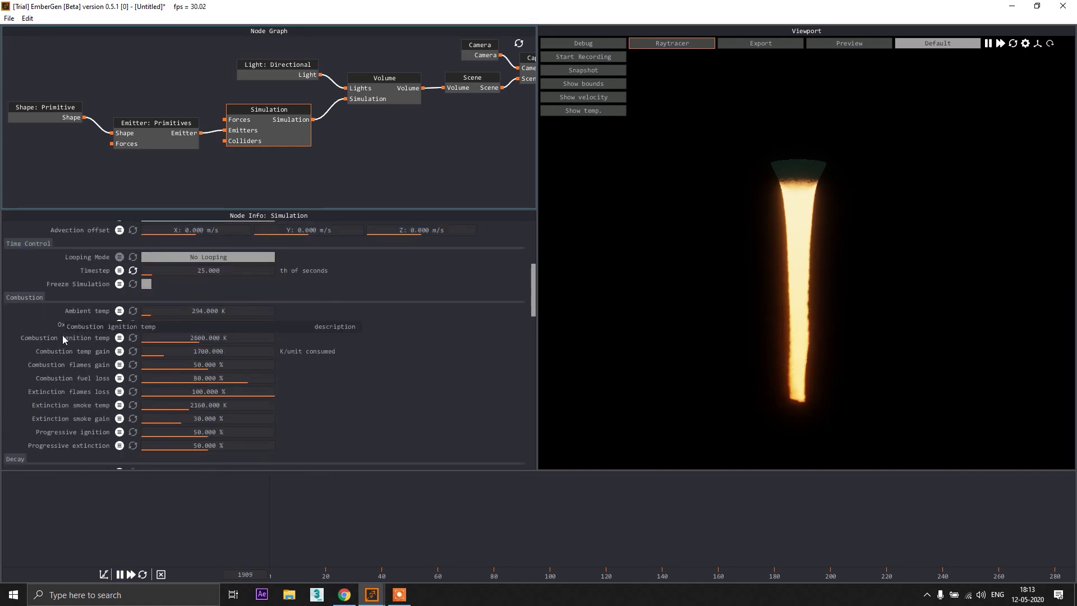
pyautogui.scroll(-10, 62, 335)
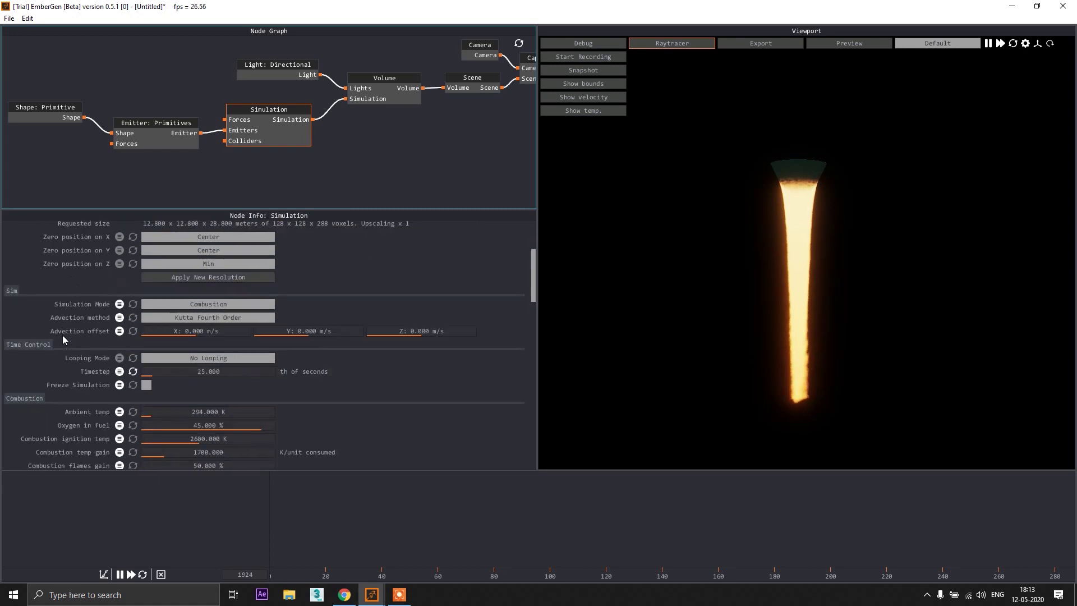
pyautogui.scroll(-15, 62, 335)
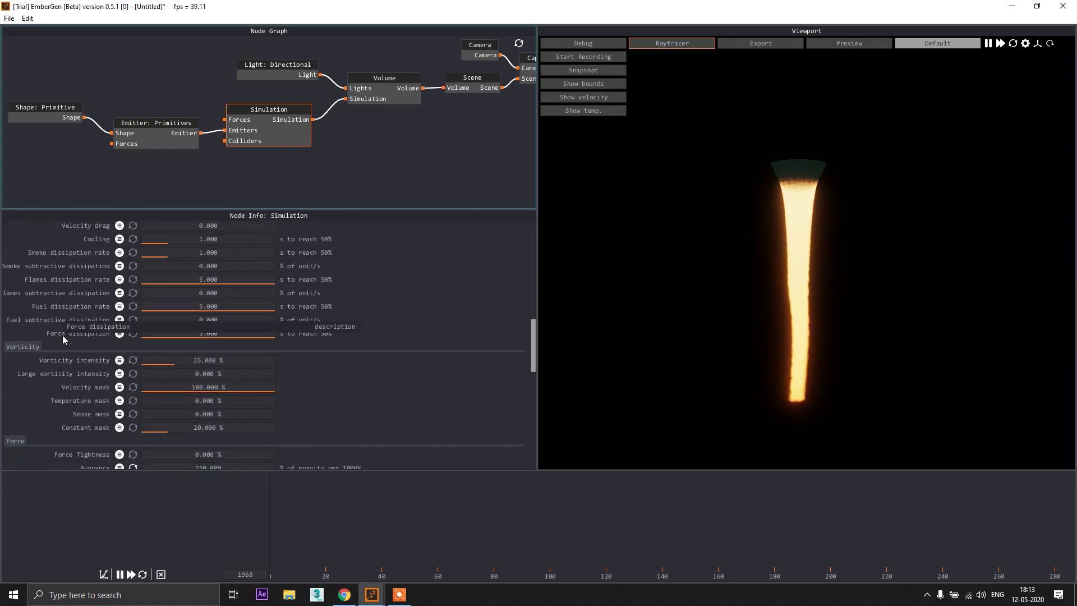
pyautogui.scroll(-18, 62, 334)
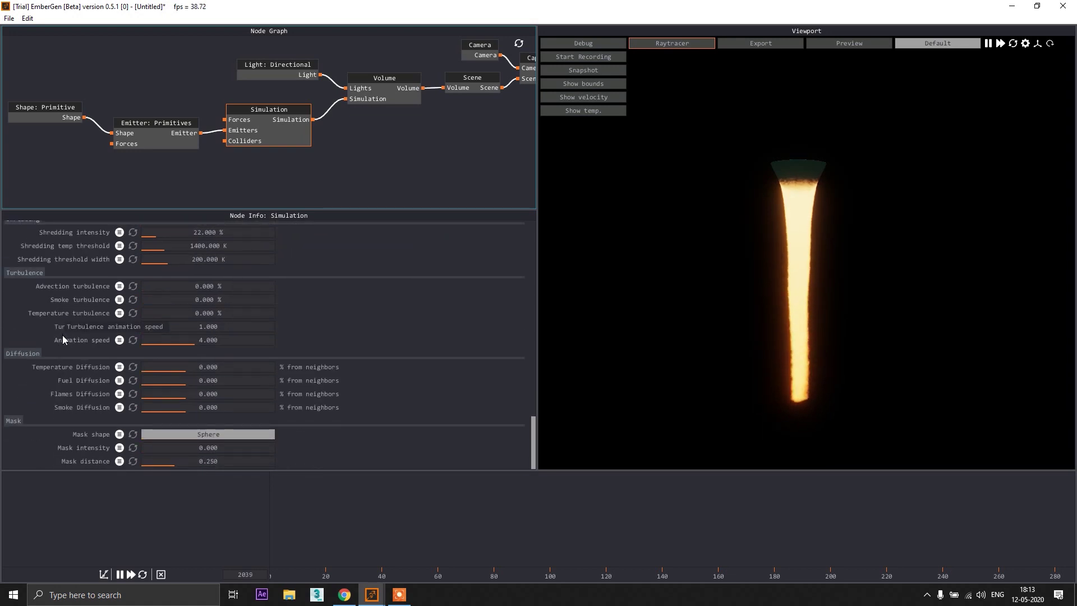
pyautogui.scroll(20, 62, 335)
pyautogui.scroll(6, 62, 328)
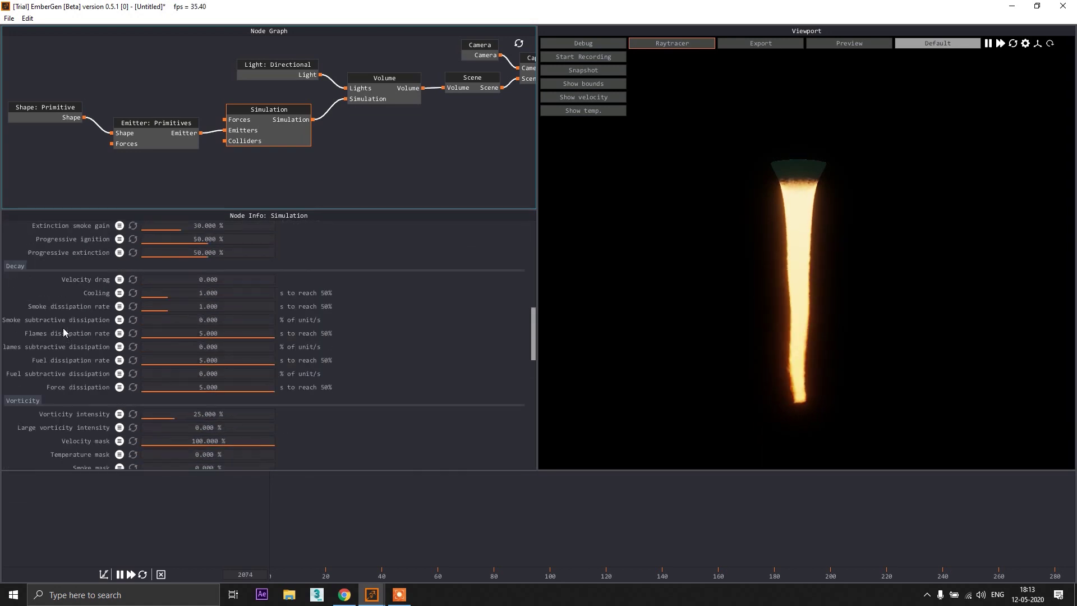
pyautogui.scroll(3, 52, 354)
pyautogui.scroll(-2, 30, 387)
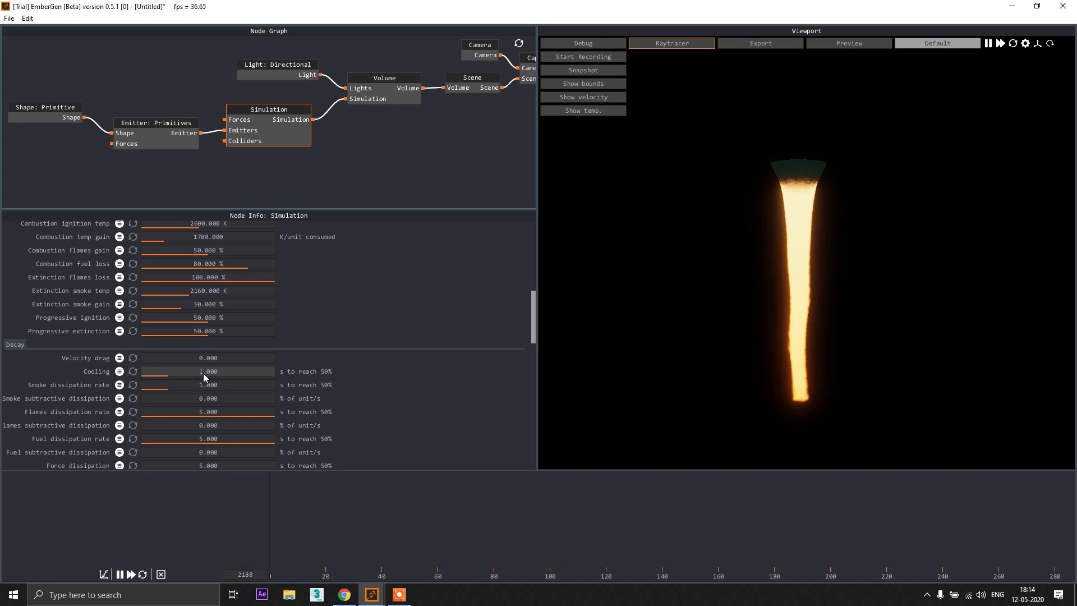
# Try Cooling values from zero up to about 1.4, settling at 0.311.
pyautogui.moveTo(203, 372); pyautogui.dragTo(72, 371)
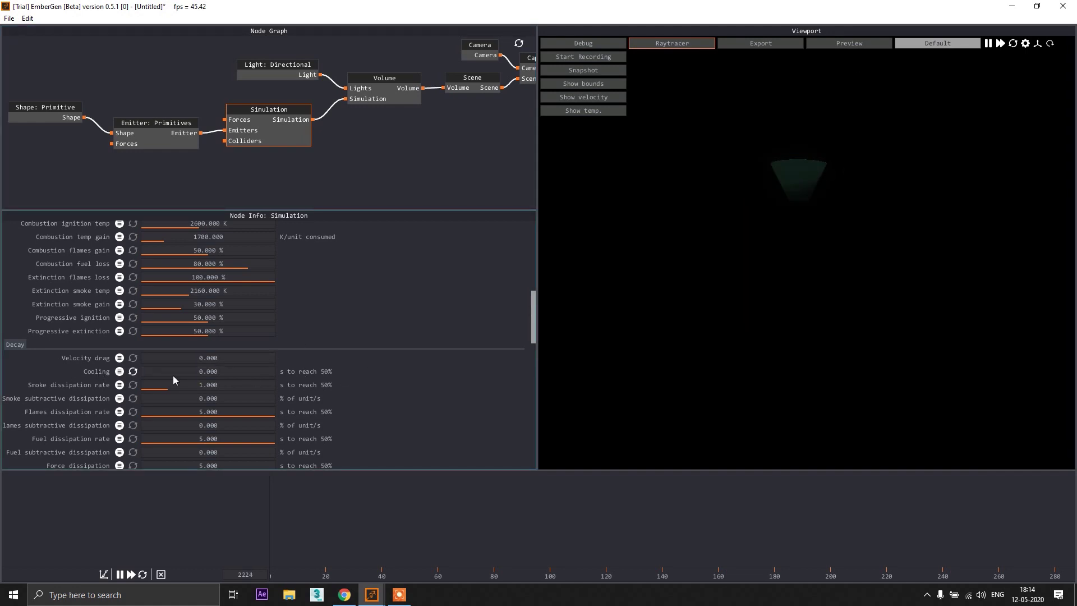
pyautogui.moveTo(174, 375); pyautogui.dragTo(173, 375)
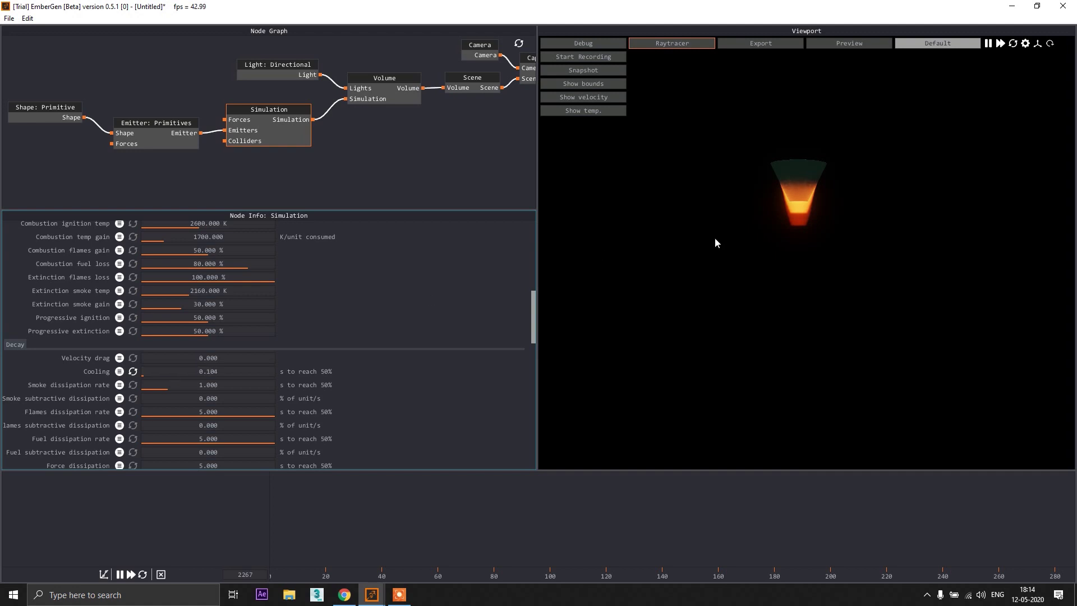
pyautogui.moveTo(198, 370); pyautogui.dragTo(203, 370)
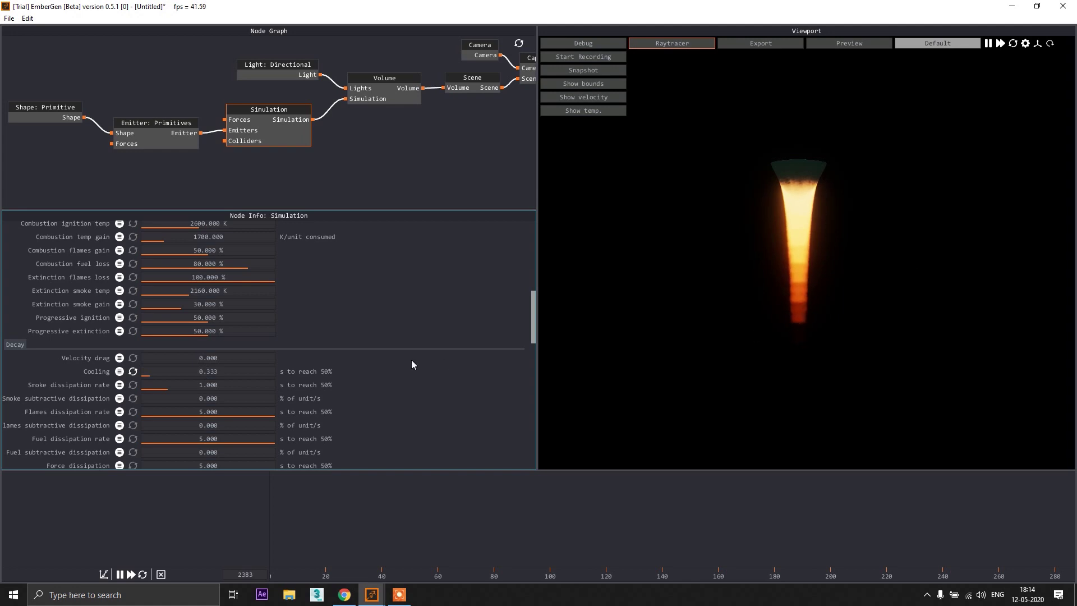
pyautogui.moveTo(206, 374); pyautogui.dragTo(241, 373)
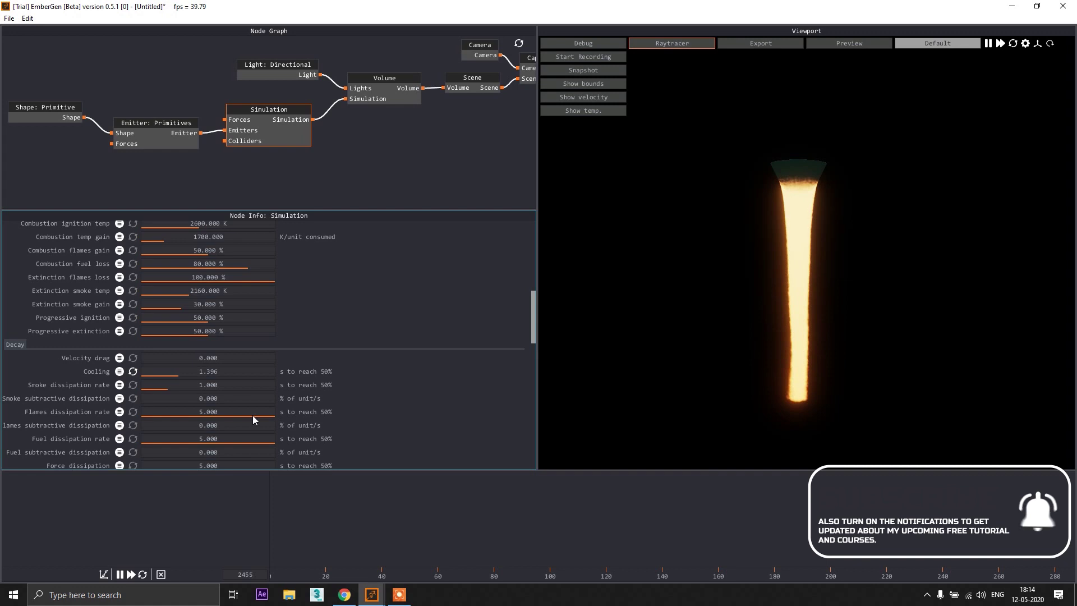
pyautogui.moveTo(230, 371); pyautogui.dragTo(207, 372)
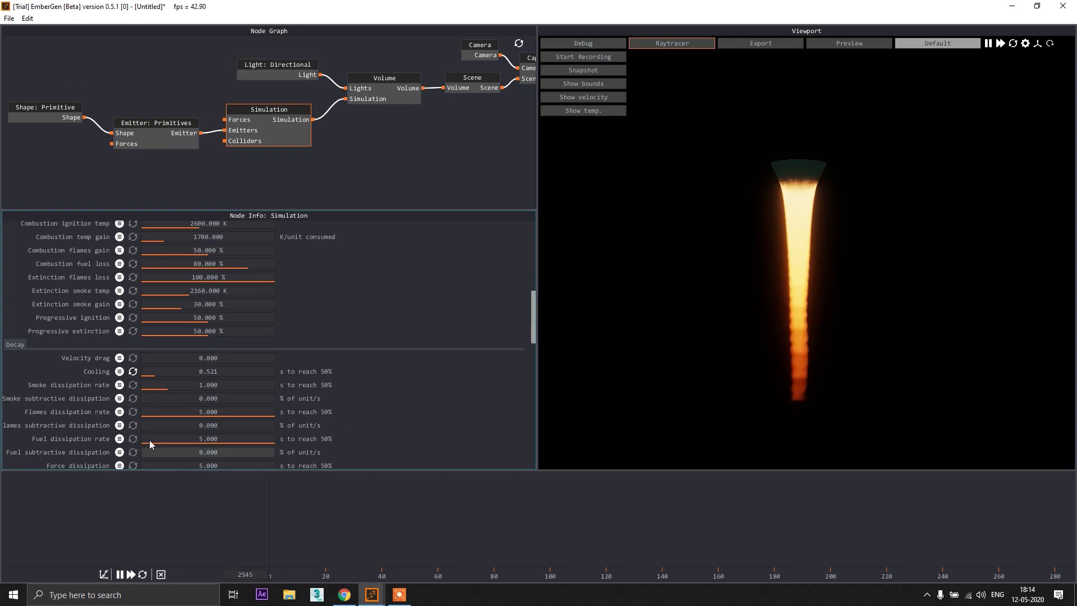
pyautogui.moveTo(215, 373); pyautogui.dragTo(209, 374)
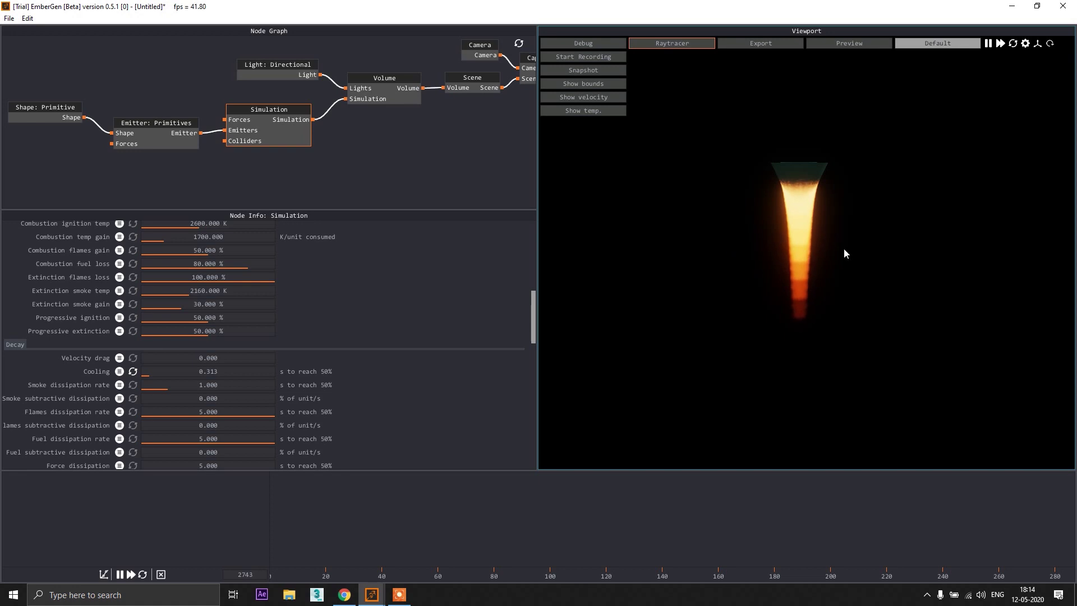
# Test a higher Vorticity intensity, then set Vorticity intensity to 0.000%.
pyautogui.scroll(2, 821, 235)
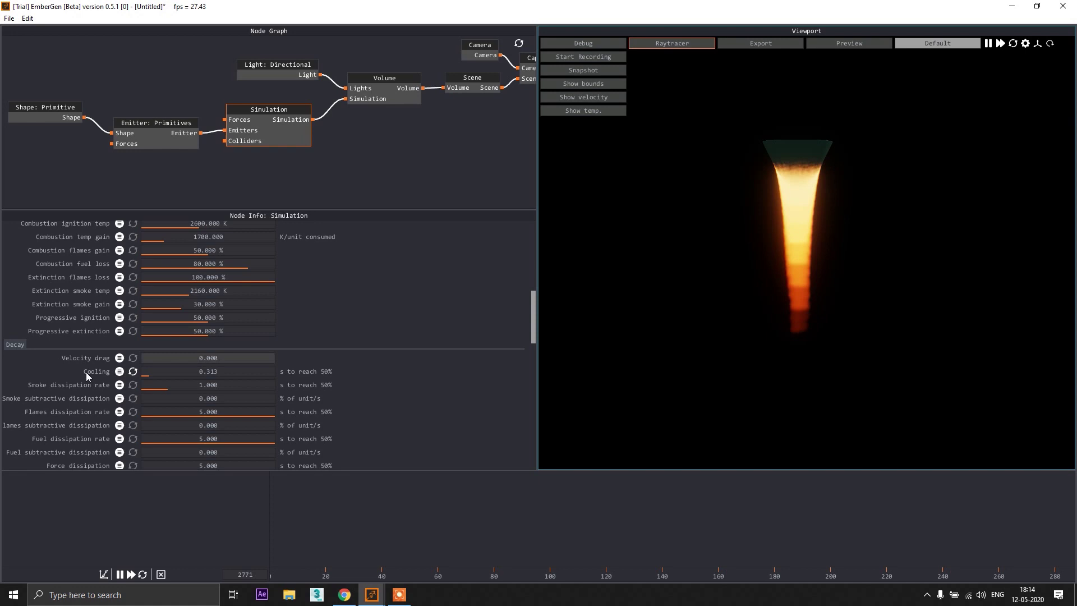
pyautogui.scroll(3, 62, 365)
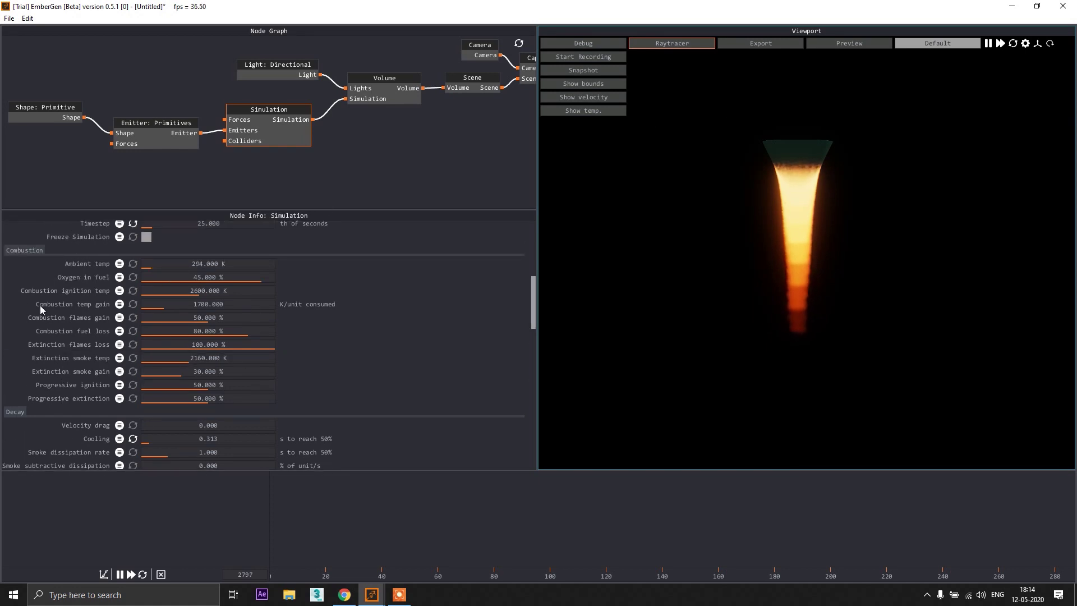
pyautogui.scroll(10, 39, 305)
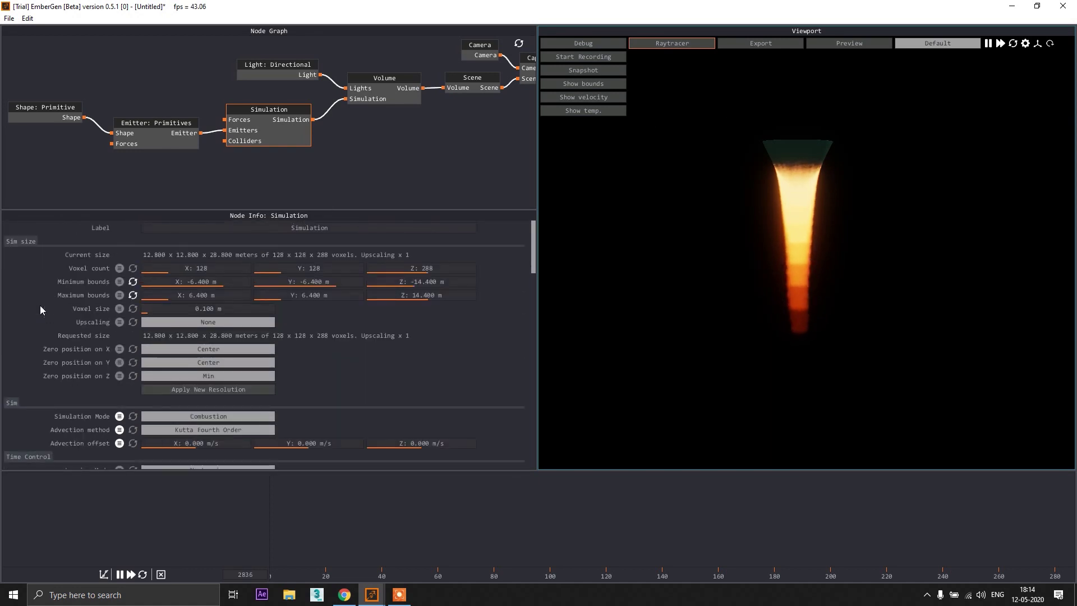
pyautogui.scroll(-10, 39, 305)
pyautogui.scroll(-8, 40, 306)
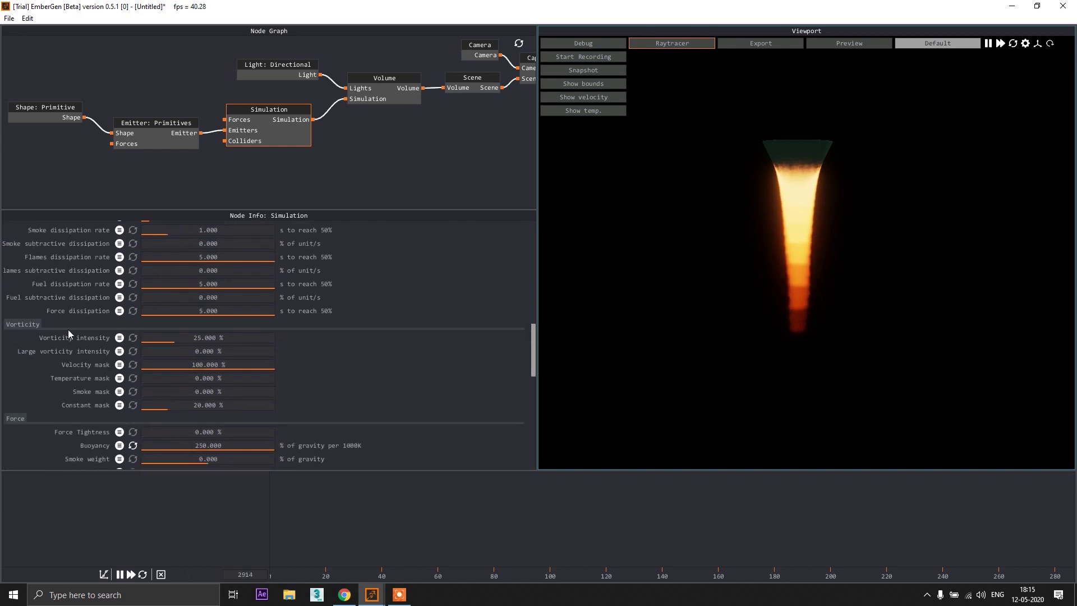
pyautogui.moveTo(65, 335)
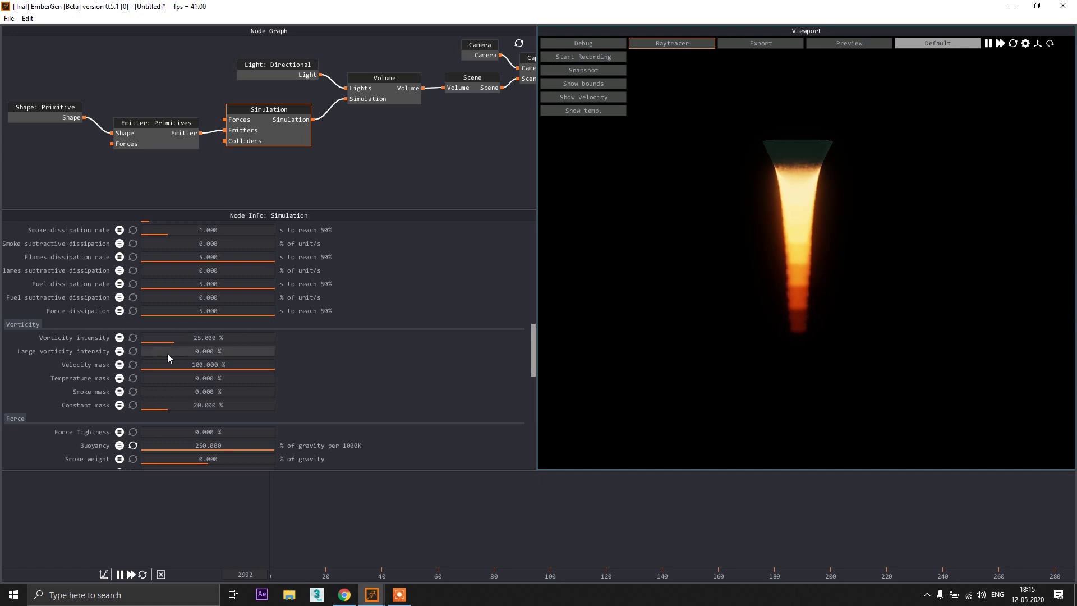
pyautogui.moveTo(191, 338); pyautogui.dragTo(315, 338)
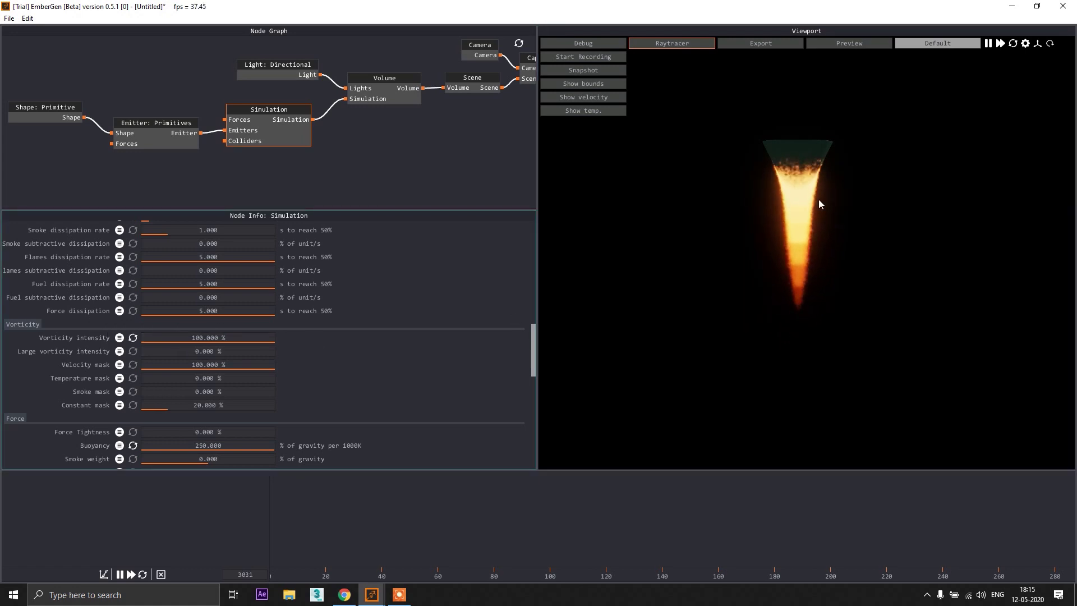
pyautogui.moveTo(214, 338); pyautogui.dragTo(33, 339)
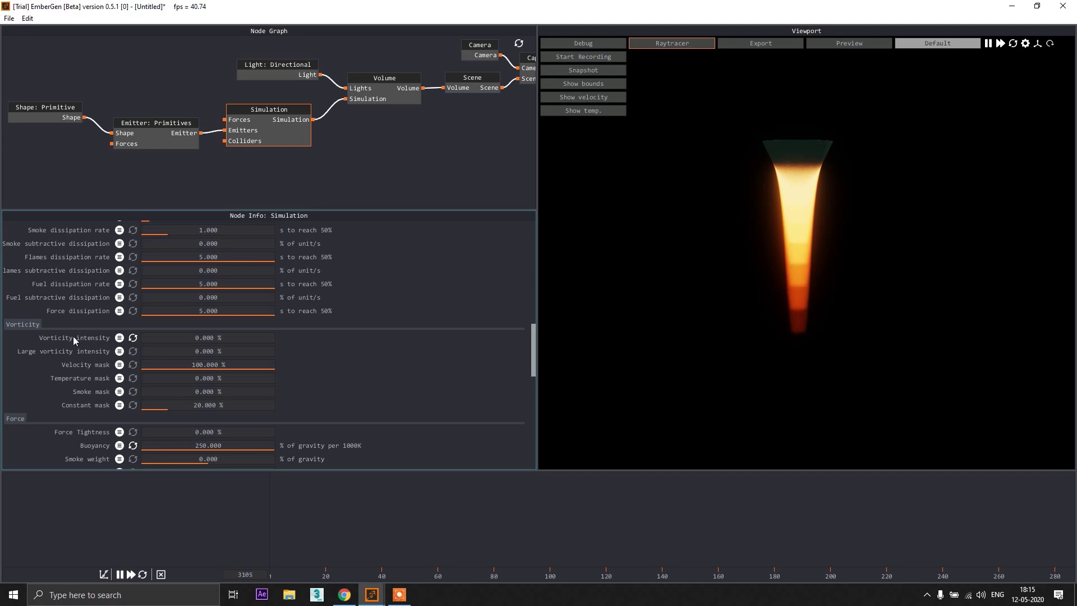
pyautogui.scroll(15, 80, 356)
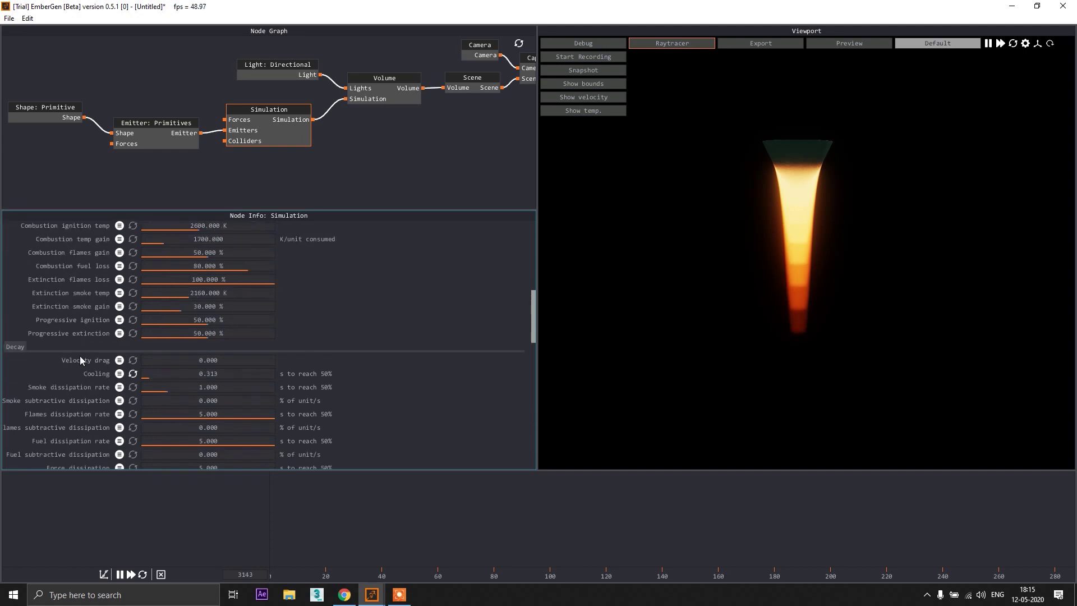
pyautogui.scroll(6, 80, 355)
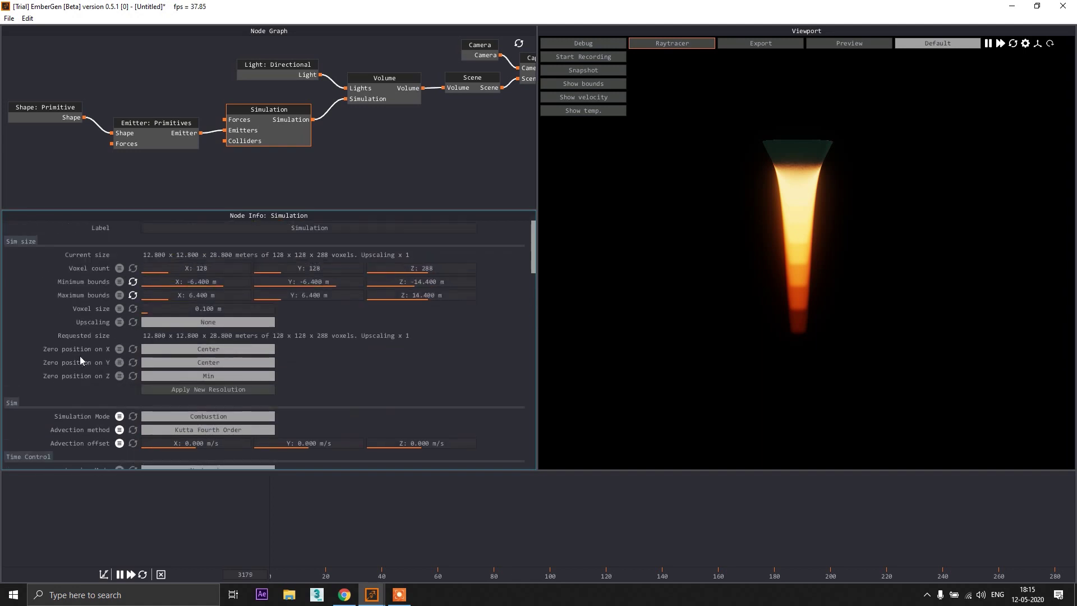
pyautogui.scroll(-5, 79, 330)
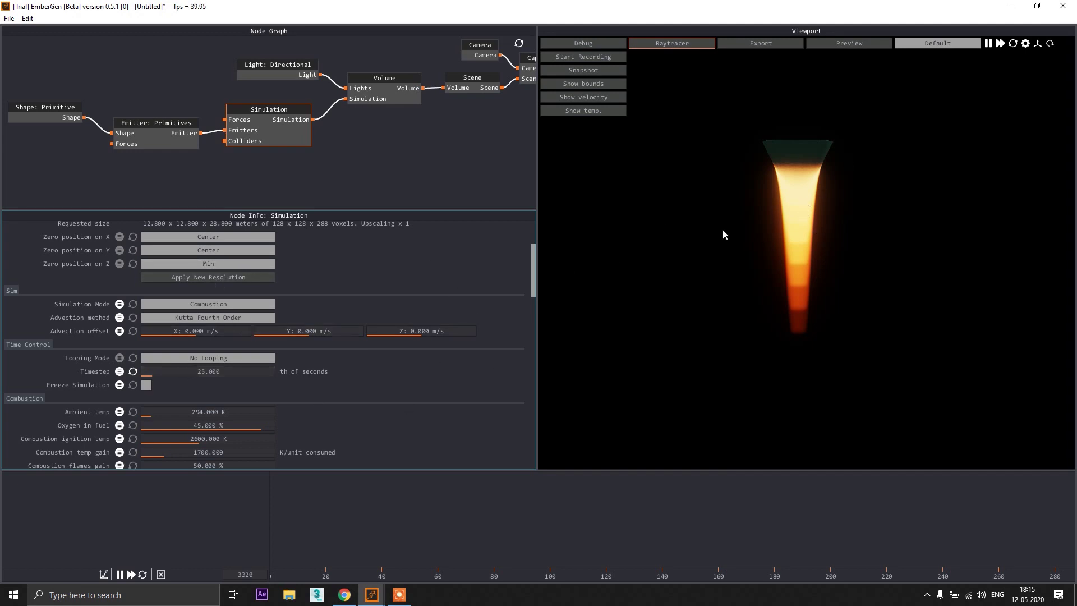
pyautogui.scroll(-4, 60, 306)
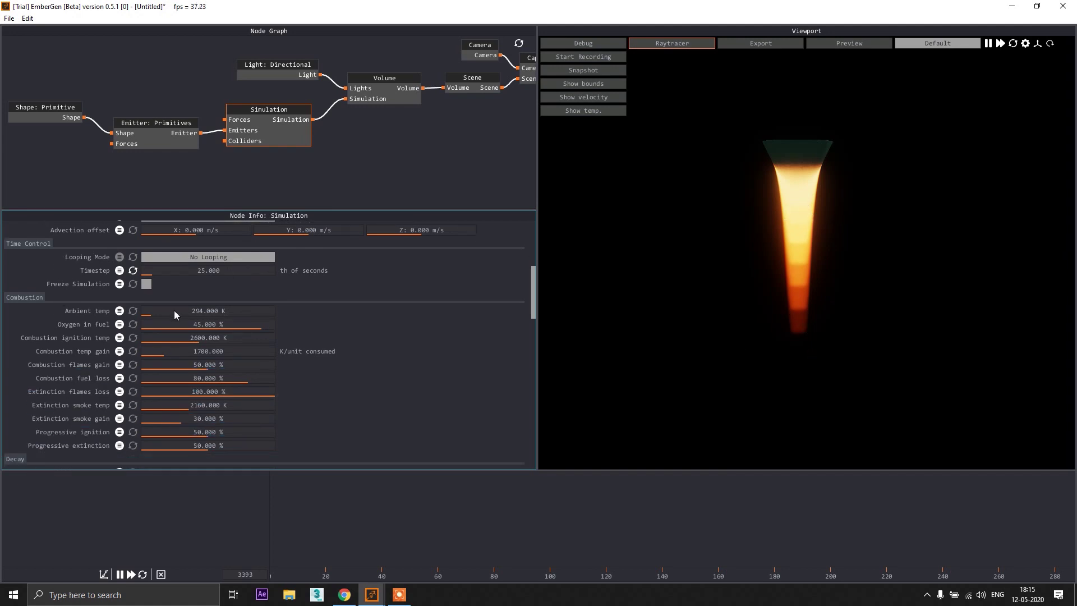
pyautogui.scroll(-9, 56, 312)
pyautogui.scroll(-8, 56, 312)
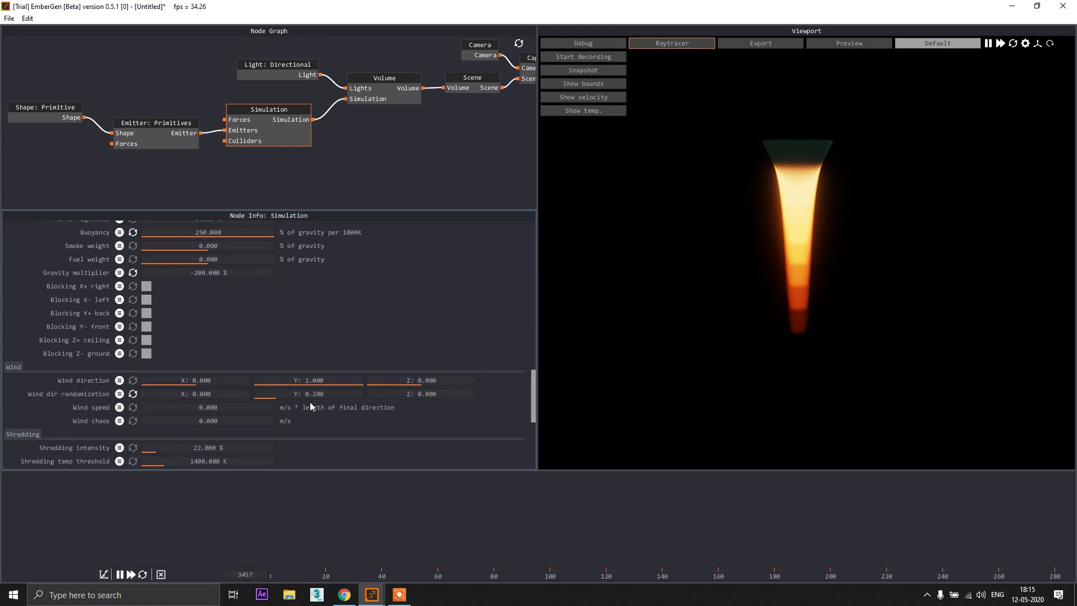
# Reset wind Y randomization to 0 and set Wind direction Y to 0 and Z to -1.
pyautogui.click(252, 396)
pyautogui.doubleClick(326, 382)
pyautogui.write('0')
pyautogui.press('Return')
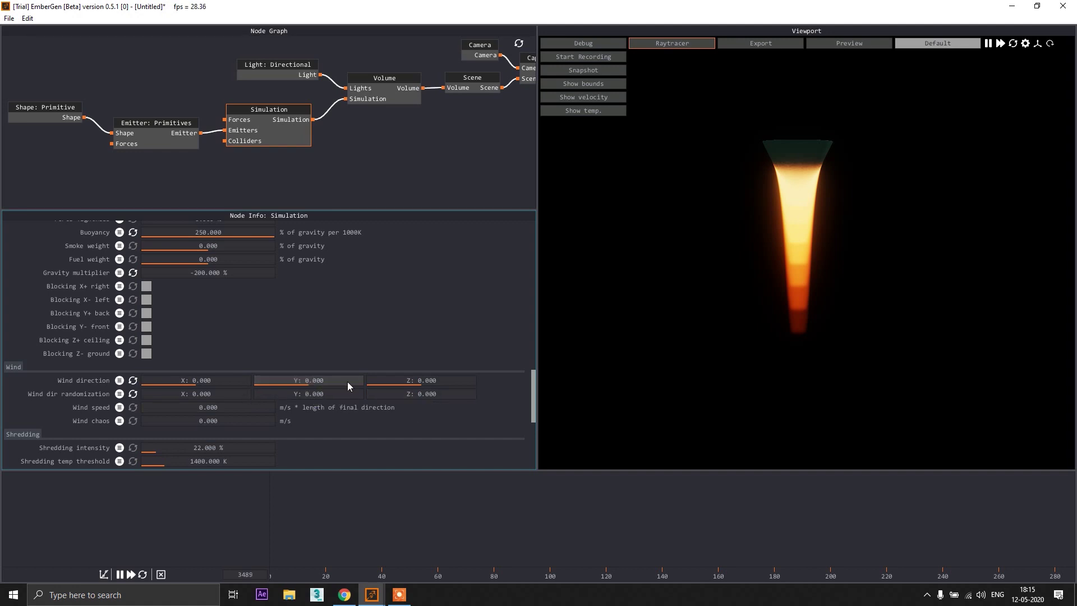
pyautogui.doubleClick(402, 380)
pyautogui.write('-1')
pyautogui.press('Return')
pyautogui.click(63, 108)
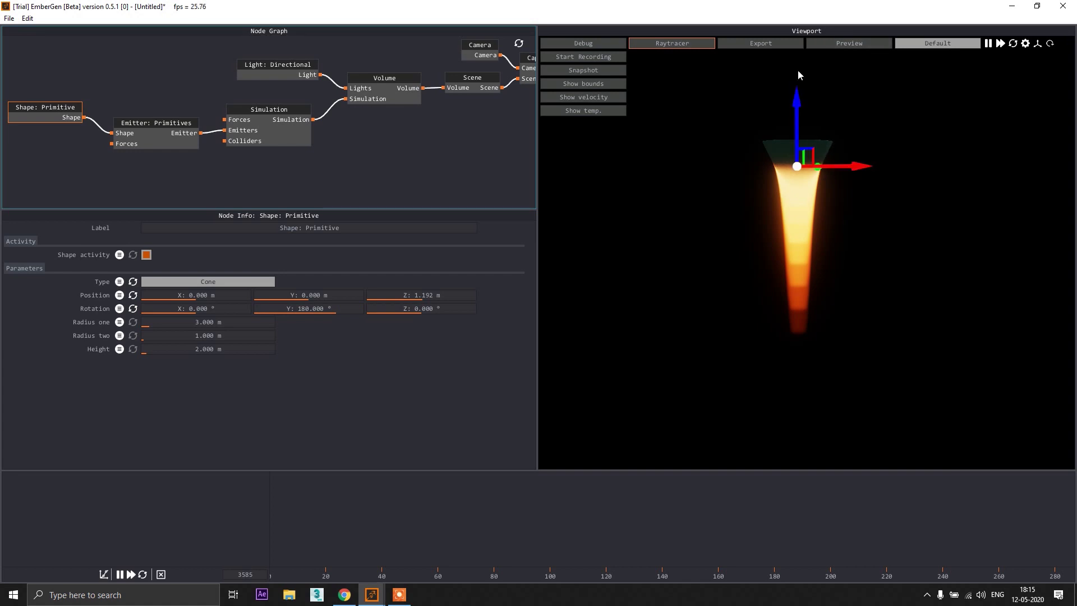
# Test wind speeds up to about 6.9 m/s, then settle at 1.750 m/s.
pyautogui.click(254, 110)
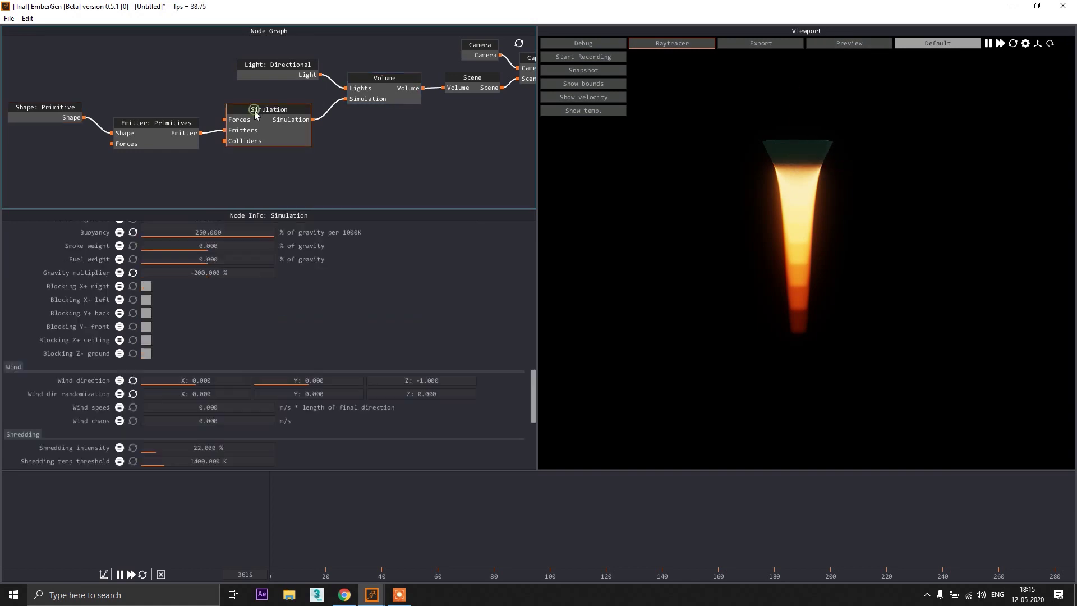
pyautogui.moveTo(204, 406); pyautogui.dragTo(230, 406)
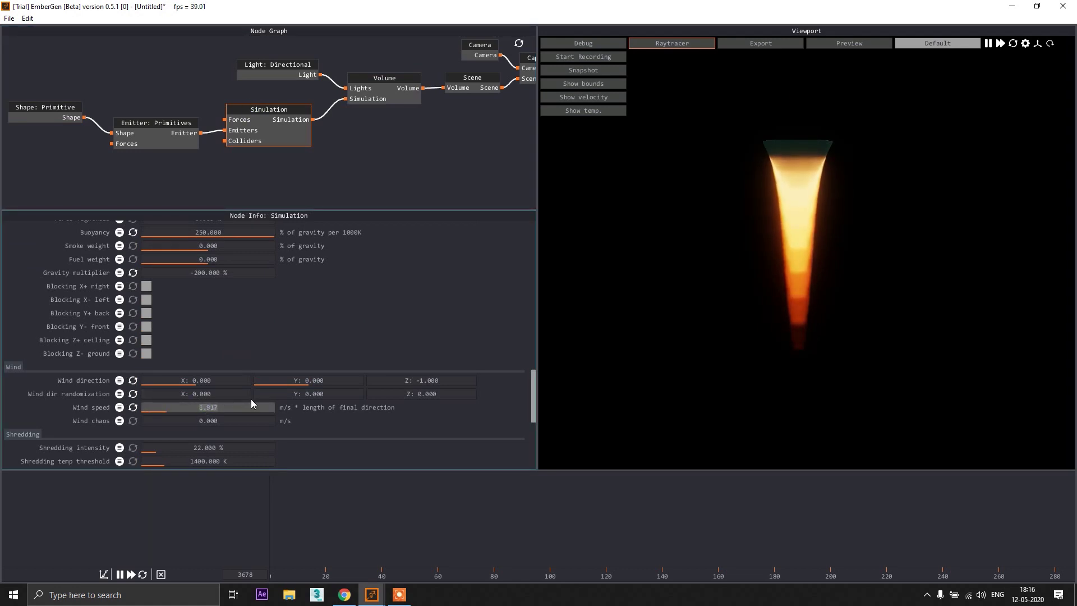
pyautogui.moveTo(220, 407); pyautogui.dragTo(437, 407)
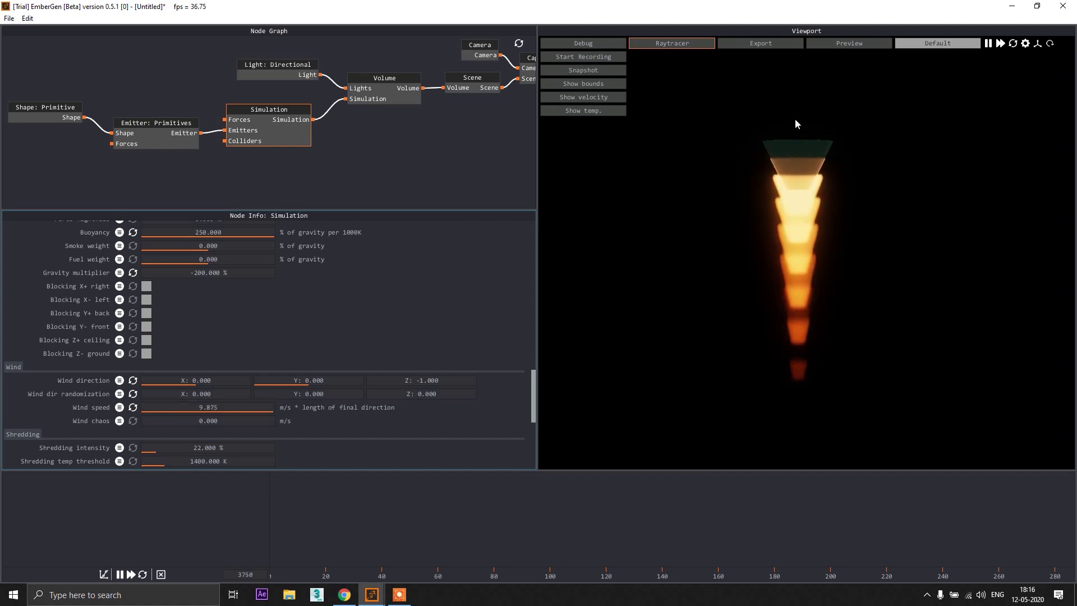
pyautogui.moveTo(262, 407); pyautogui.dragTo(218, 410)
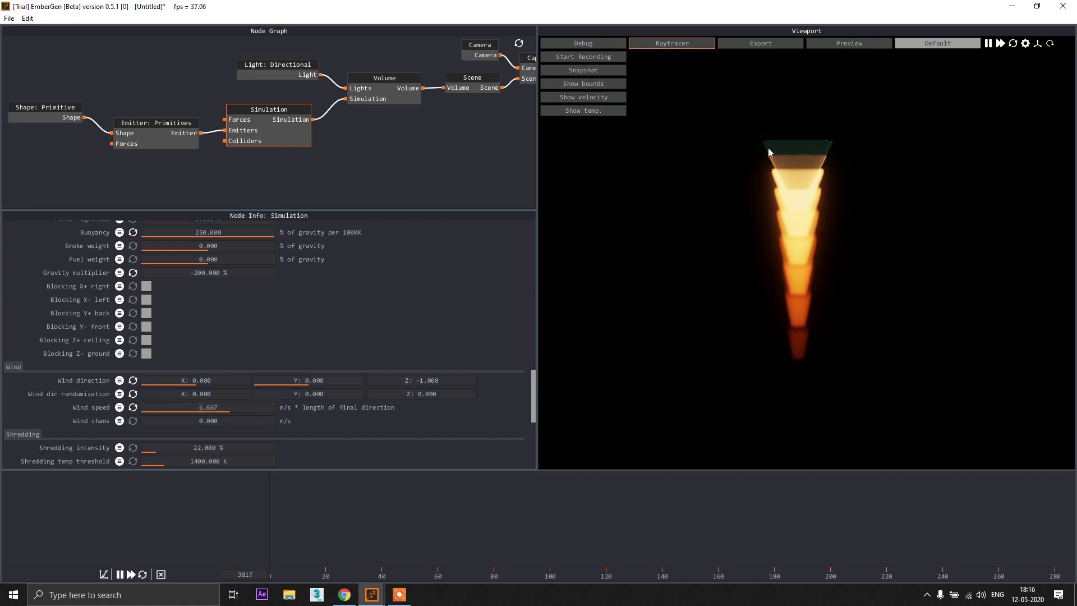
pyautogui.moveTo(231, 407); pyautogui.dragTo(218, 409)
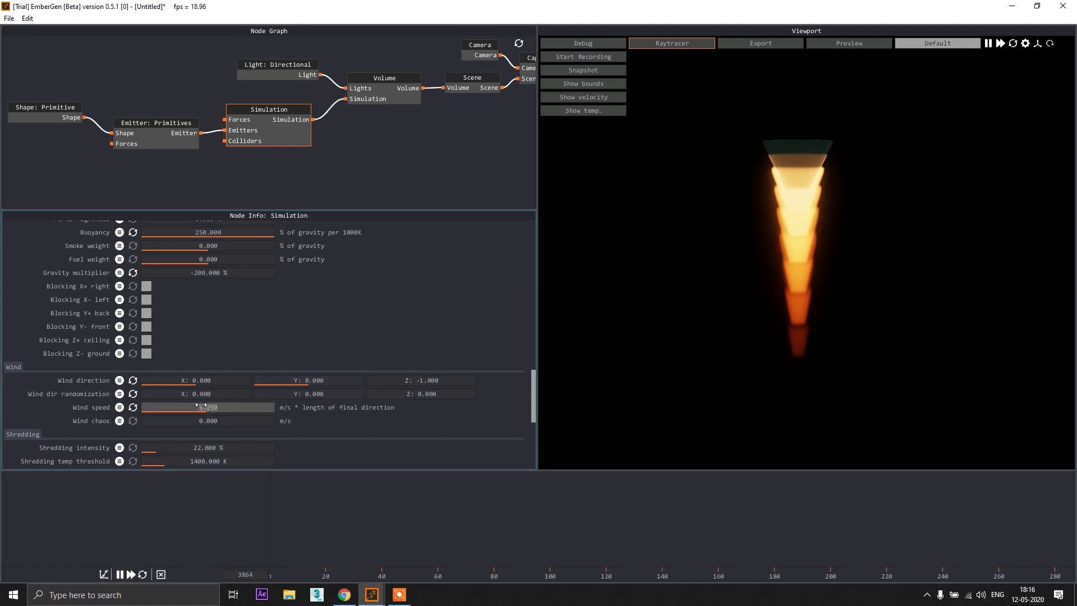
pyautogui.moveTo(170, 406); pyautogui.dragTo(166, 408)
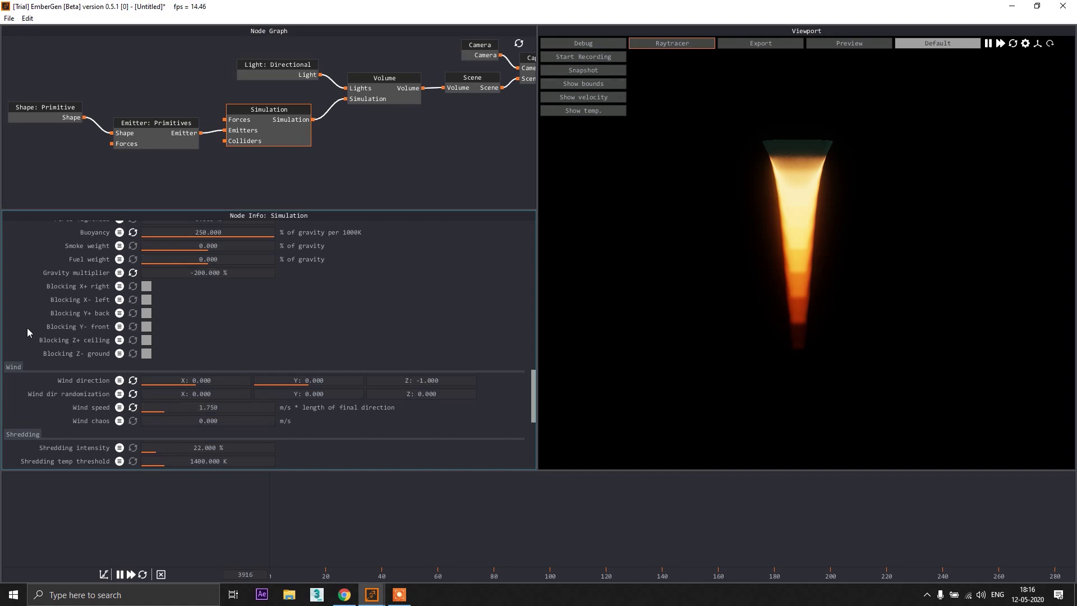
# Set Temperature turbulence to about 12.9%.
pyautogui.scroll(-6, 27, 332)
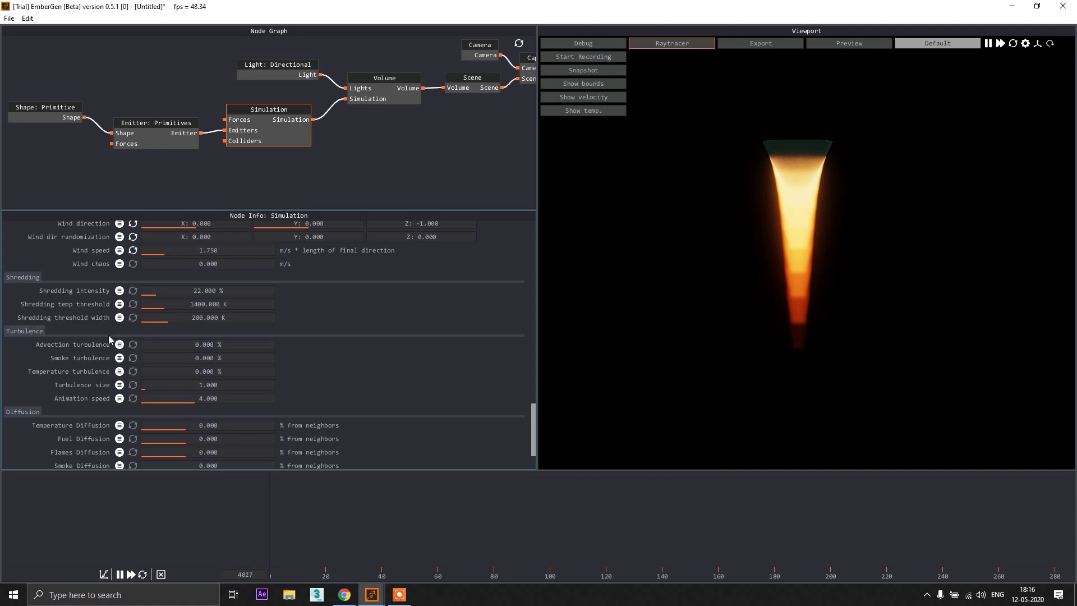
pyautogui.click(399, 594)
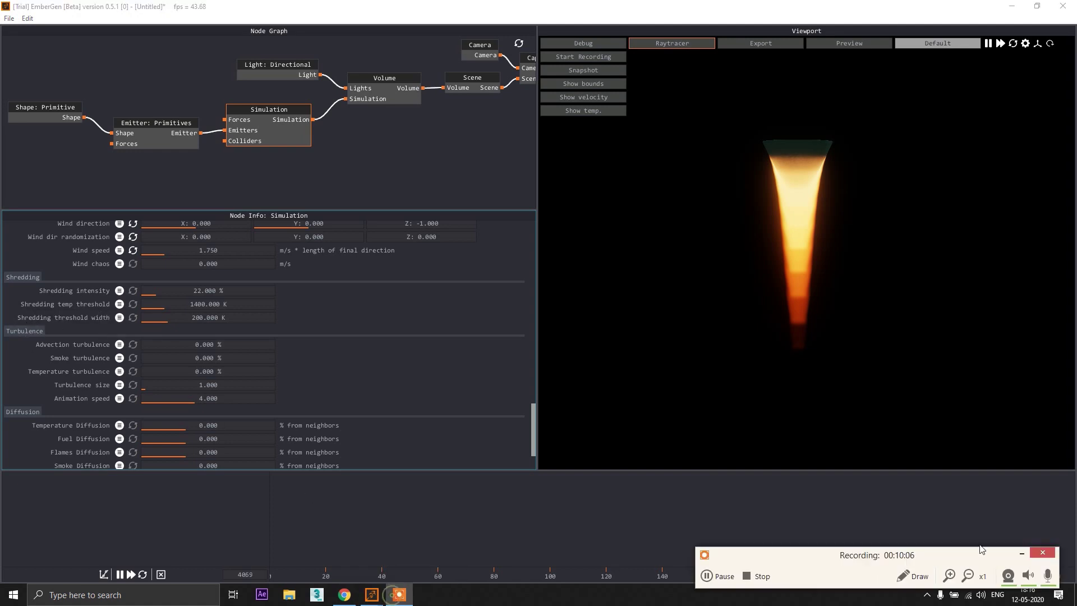
pyautogui.click(1019, 553)
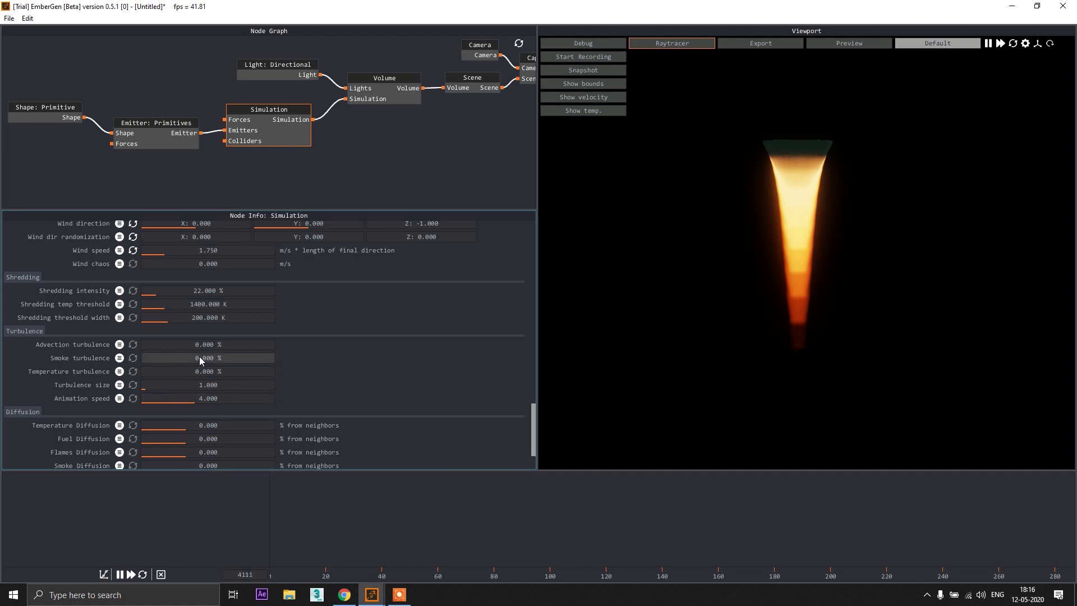
pyautogui.moveTo(168, 371); pyautogui.dragTo(210, 368)
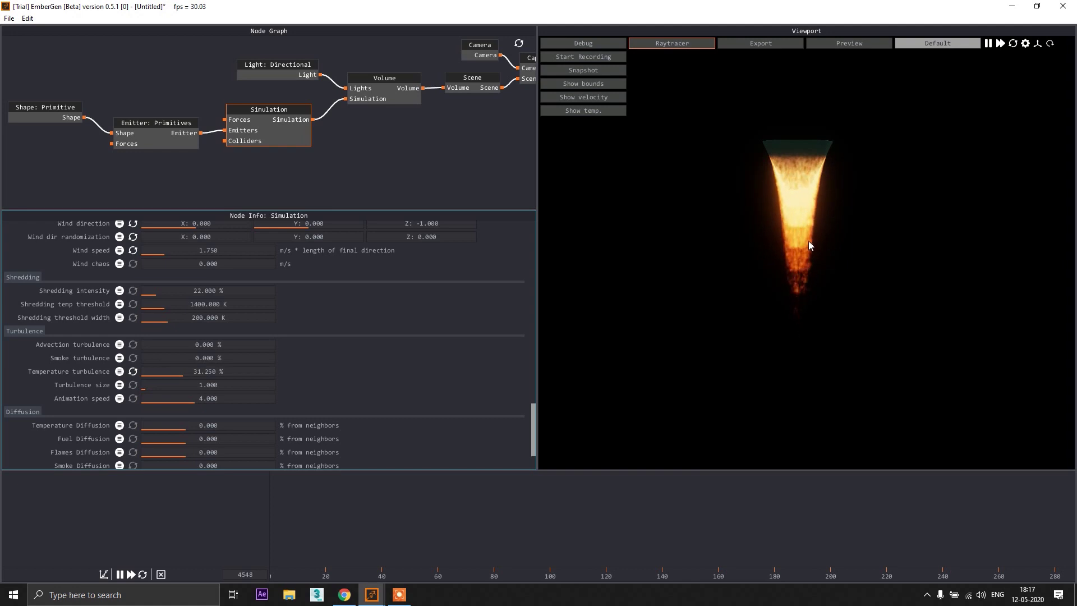
# Raise Turbulence size to about 5.2 and restart the simulation.
pyautogui.moveTo(147, 385)
pyautogui.mouseDown()
pyautogui.moveTo(200, 386)
pyautogui.moveTo(167, 389)
pyautogui.mouseUp()
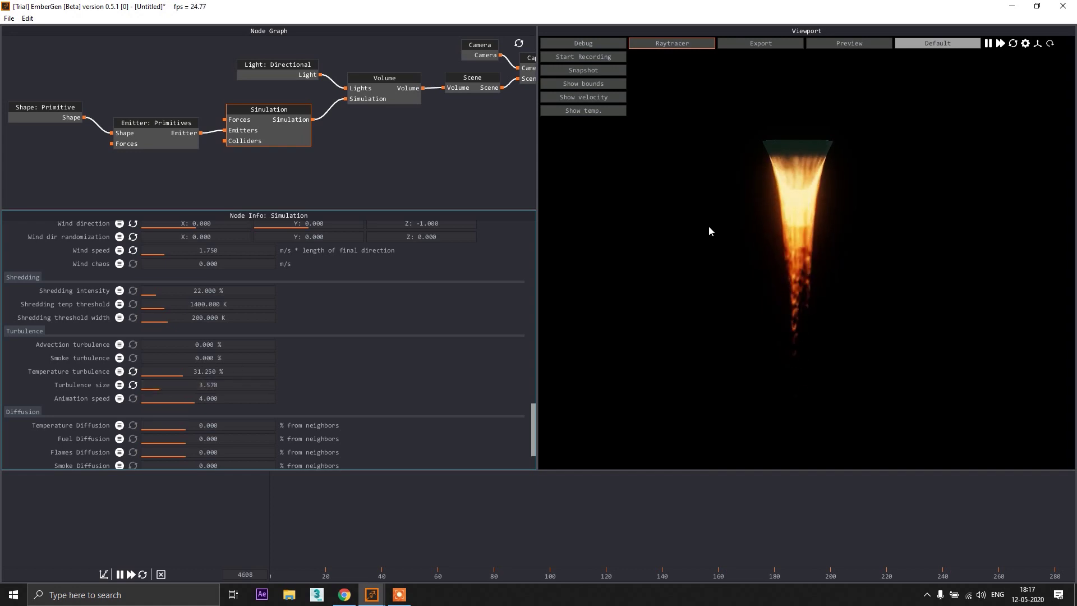
pyautogui.moveTo(167, 389); pyautogui.dragTo(188, 376)
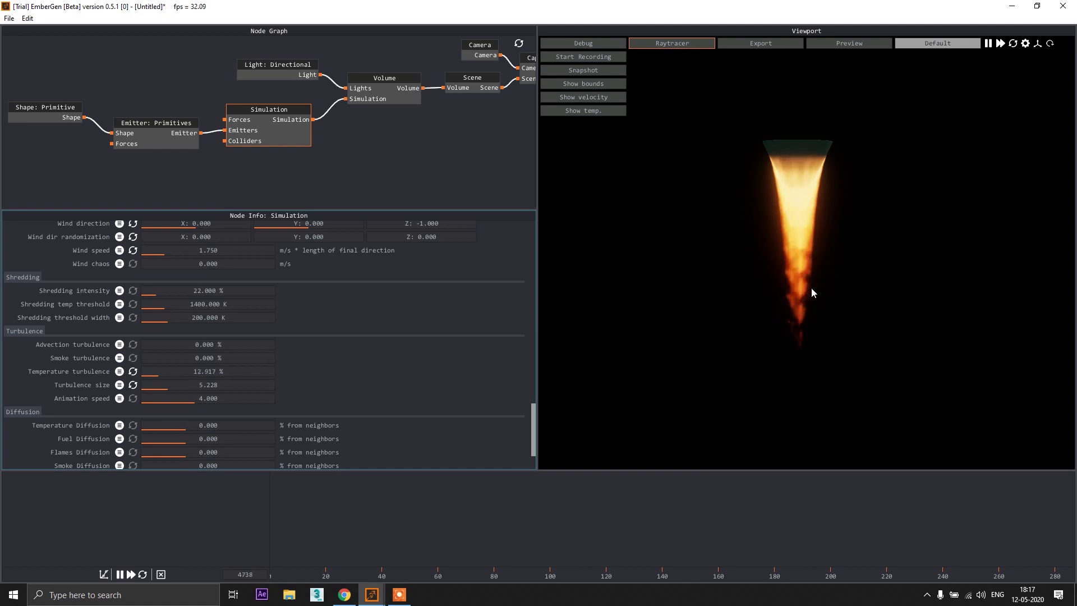
pyautogui.scroll(-2, 801, 297)
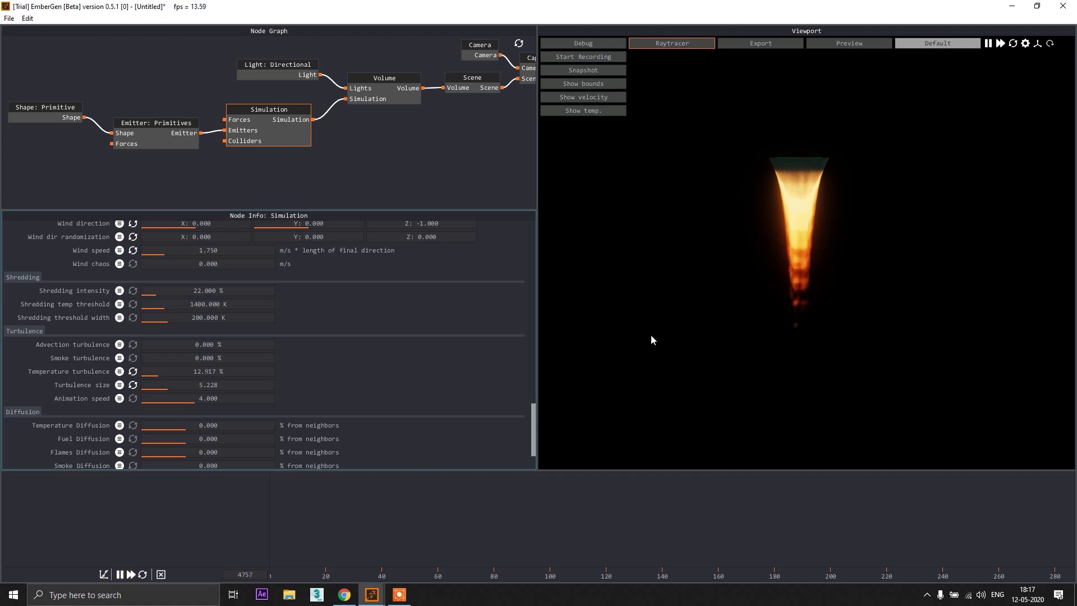
pyautogui.click(142, 575)
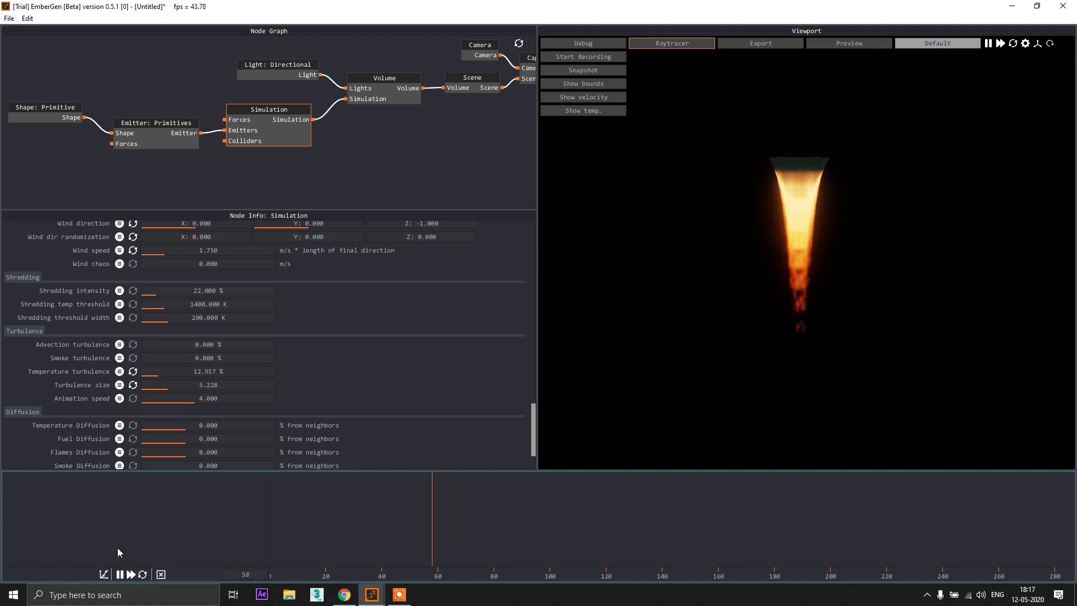
# Pause playback, expose the Volume node's Fire color input and drag a wire from its socket.
pyautogui.click(119, 574)
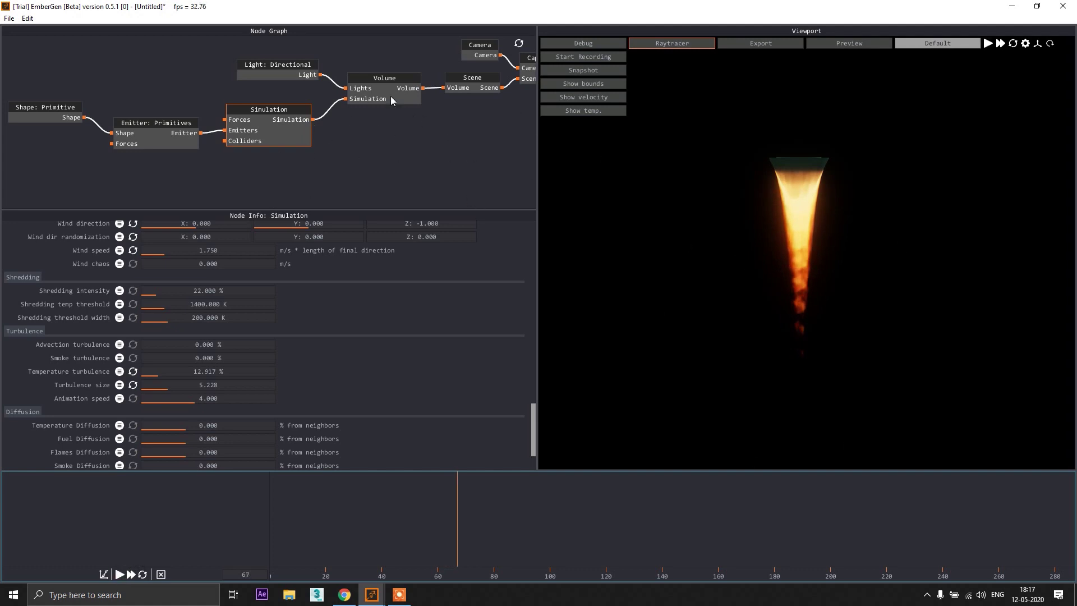
pyautogui.click(380, 82)
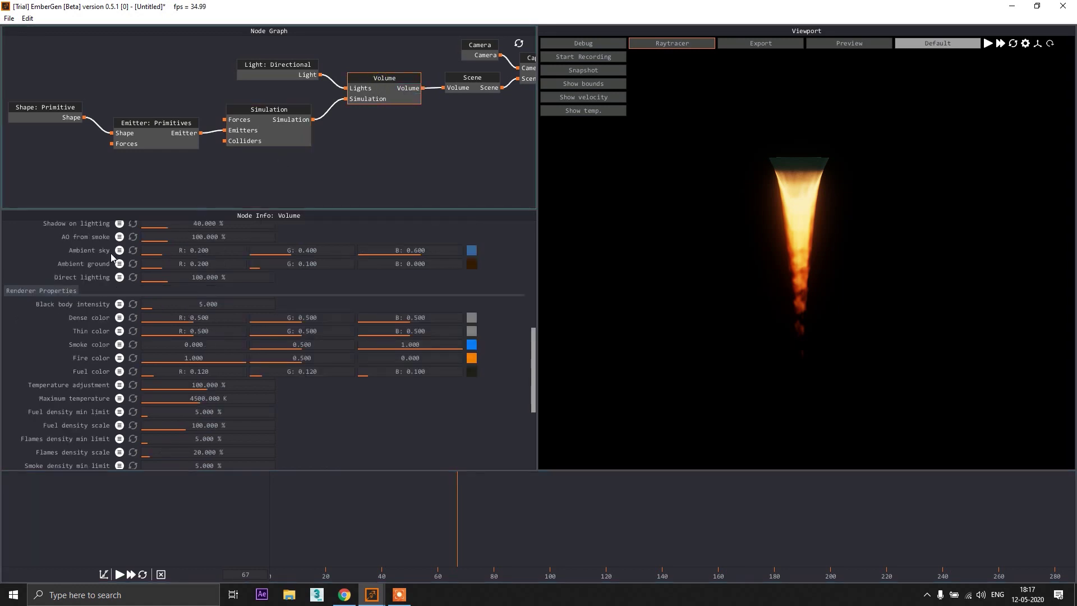
pyautogui.click(119, 359)
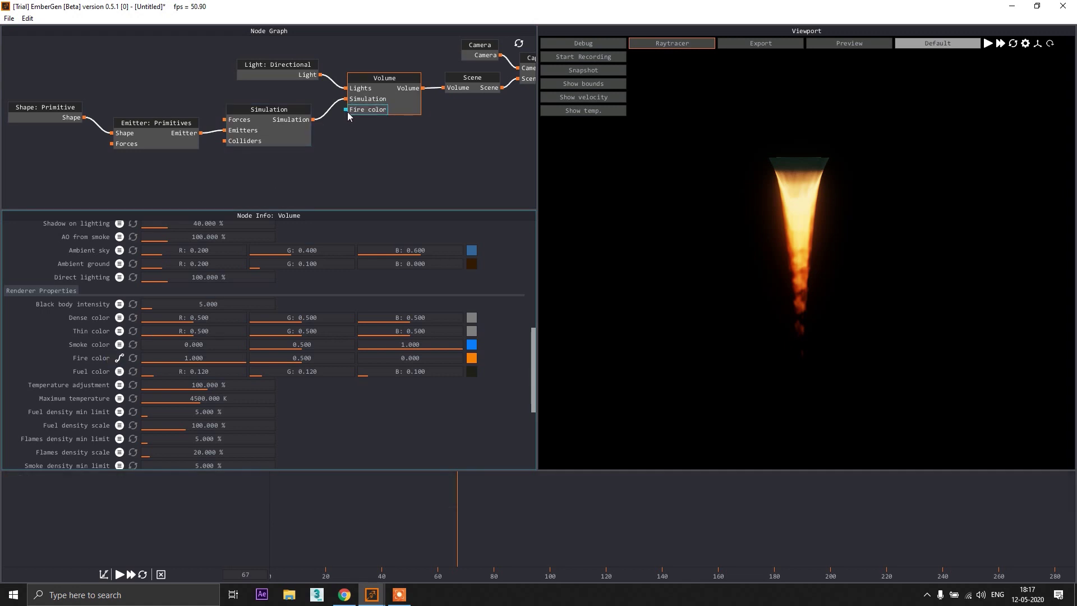
pyautogui.moveTo(346, 112); pyautogui.dragTo(308, 180)
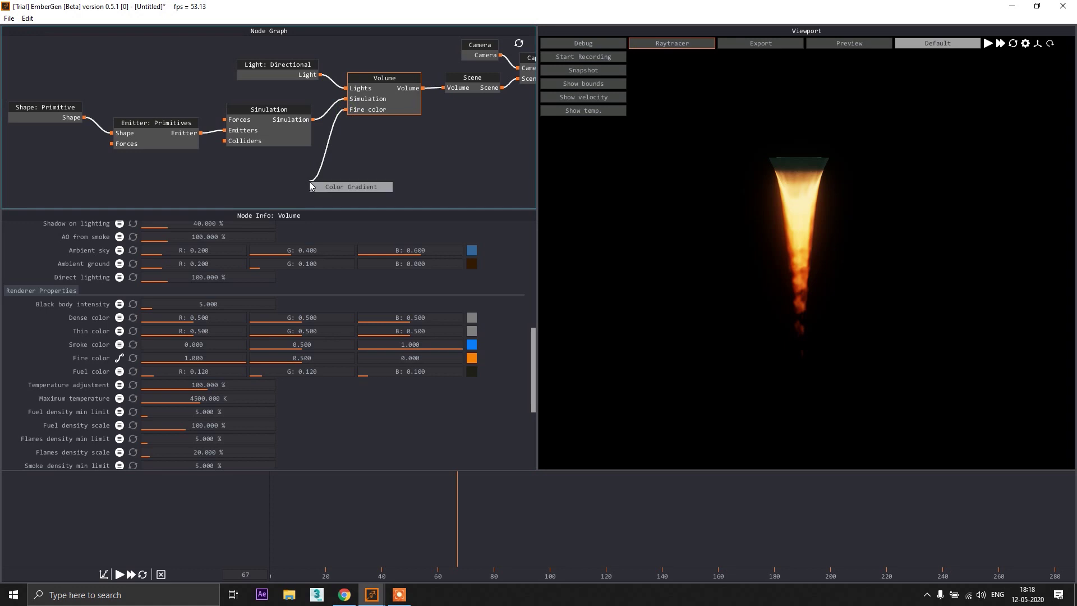
# Add a Color Gradient node feeding Fire color, mapped to Temperature from 0 to 10000.
pyautogui.click(350, 186)
pyautogui.moveTo(291, 176); pyautogui.dragTo(277, 177)
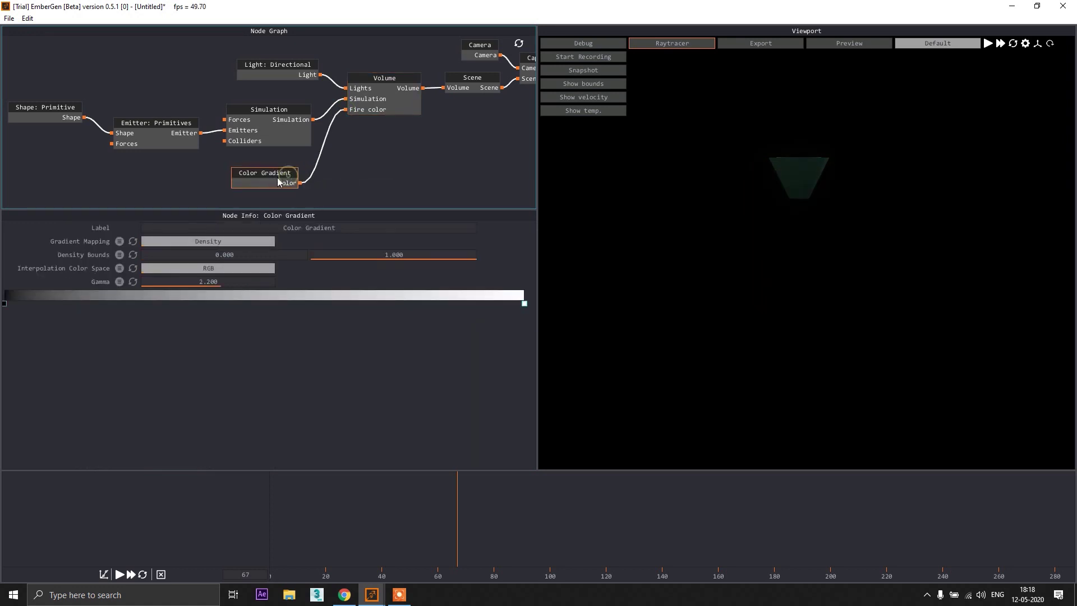
pyautogui.click(130, 574)
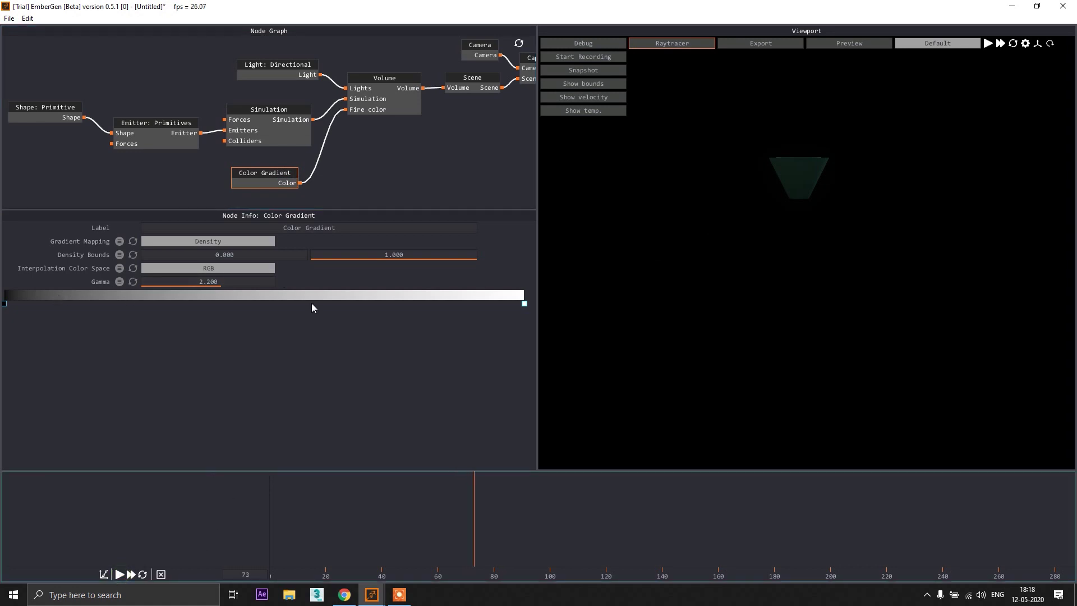
pyautogui.click(218, 241)
pyautogui.click(207, 261)
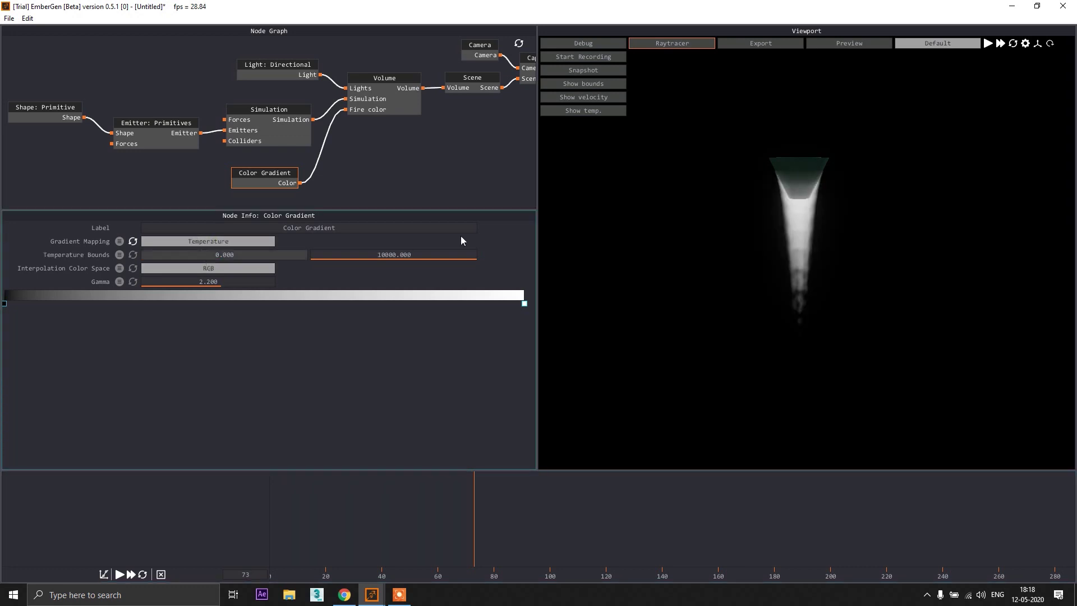
pyautogui.click(118, 575)
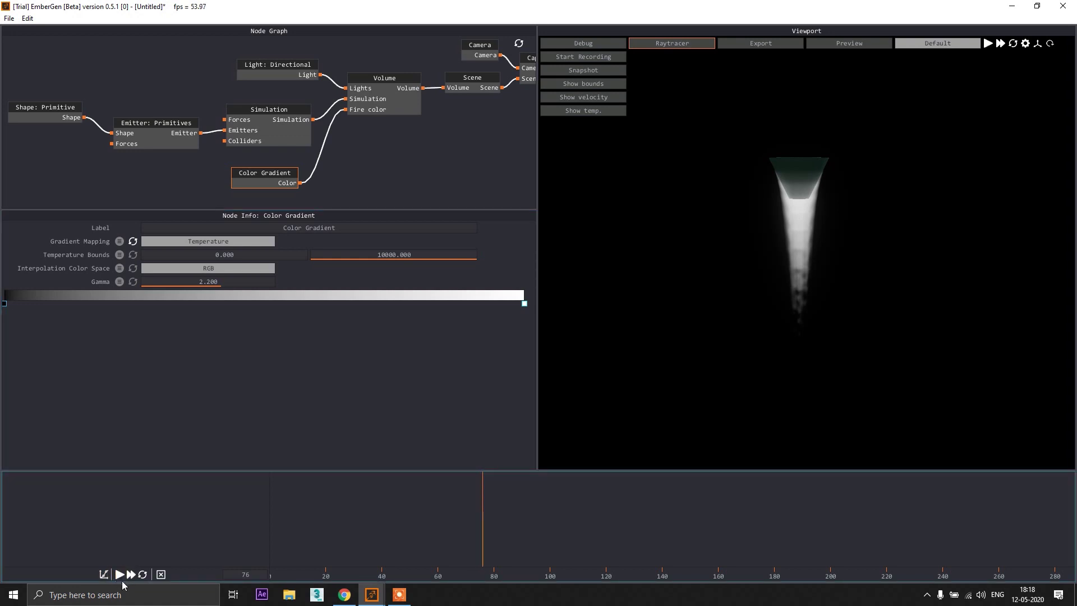
pyautogui.click(119, 574)
pyautogui.click(119, 575)
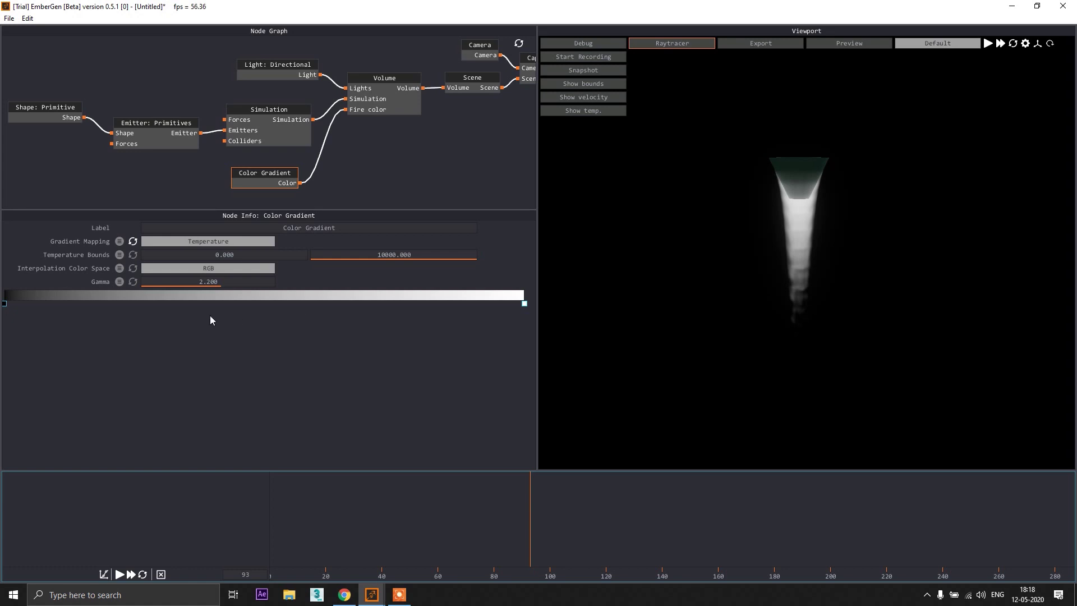
# Turn the gradient's right colour stop black.
pyautogui.doubleClick(524, 303)
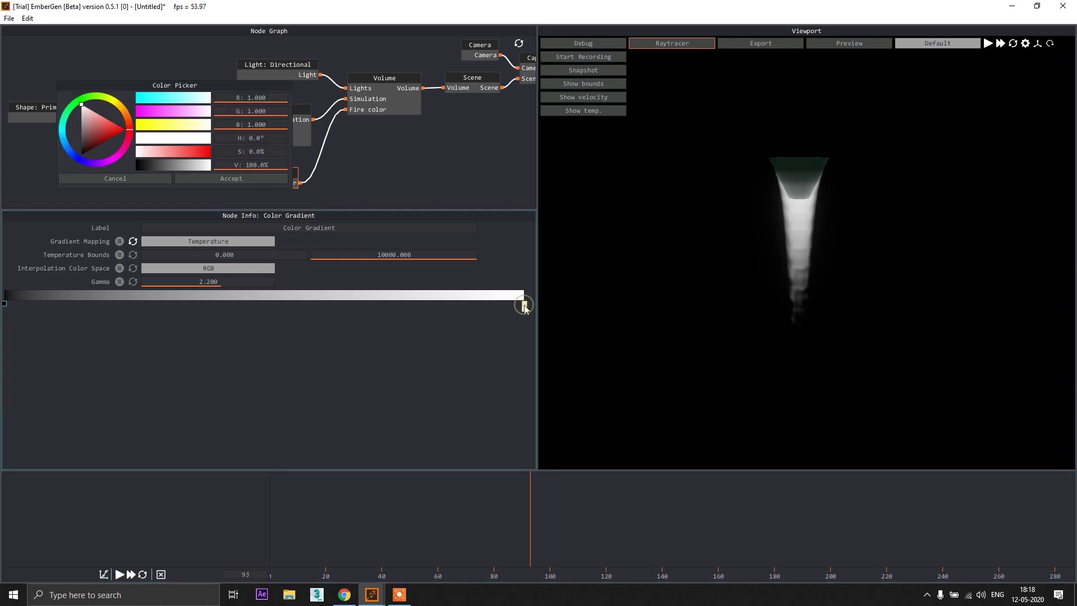
pyautogui.moveTo(175, 166); pyautogui.dragTo(129, 172)
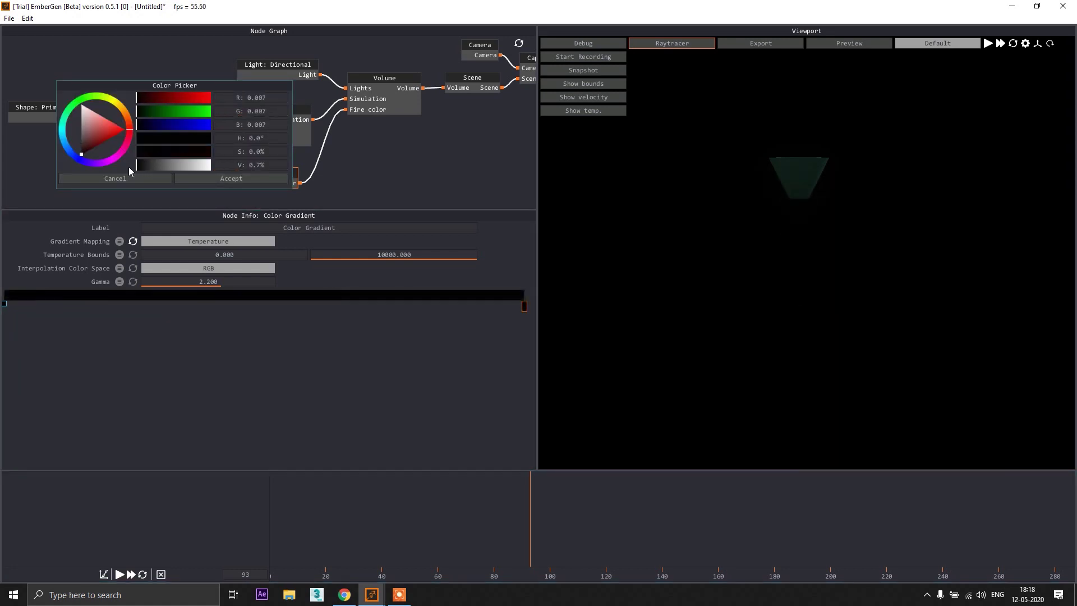
pyautogui.click(220, 178)
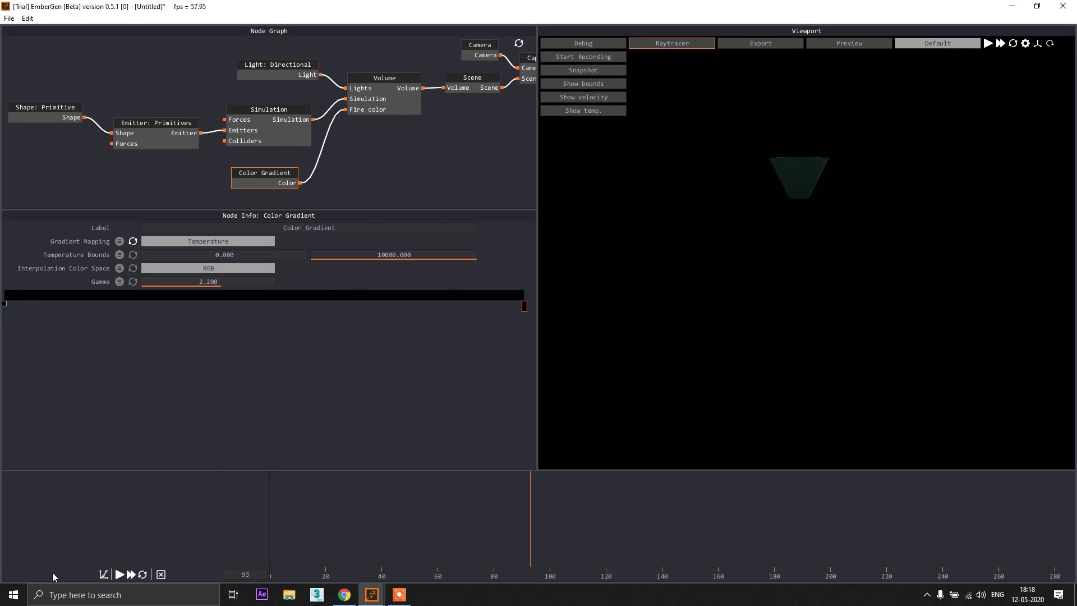
pyautogui.click(15, 595)
# Launch Paint and draw a black flame outline with a yellow core at its base.
pyautogui.write('paint')
pyautogui.press('Return')
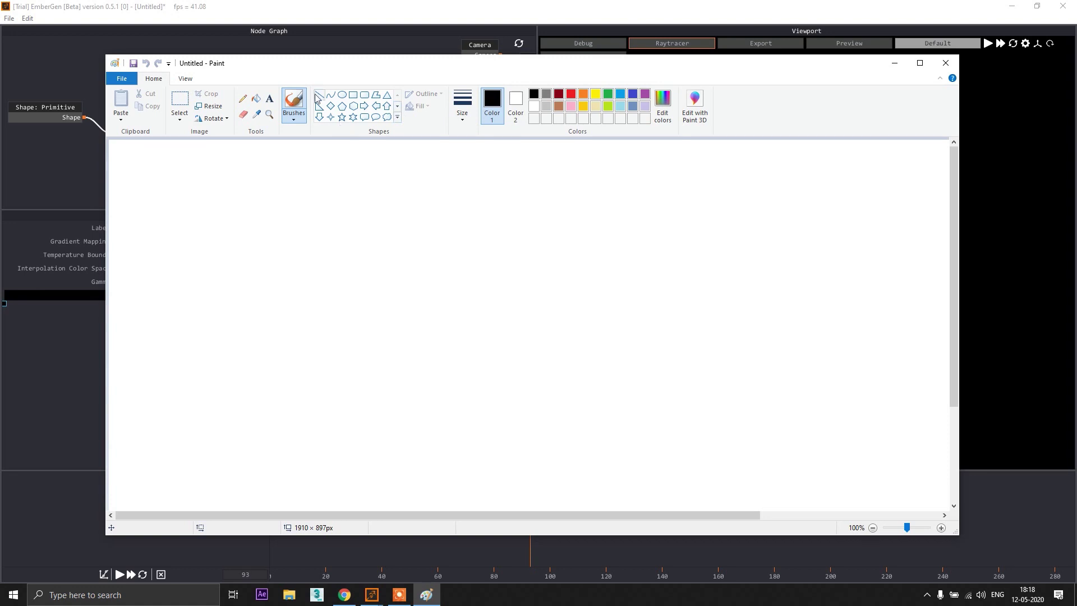
pyautogui.moveTo(492, 402)
pyautogui.mouseDown()
pyautogui.moveTo(419, 323)
pyautogui.moveTo(420, 297)
pyautogui.moveTo(463, 307)
pyautogui.moveTo(448, 230)
pyautogui.moveTo(470, 207)
pyautogui.moveTo(522, 293)
pyautogui.moveTo(526, 248)
pyautogui.moveTo(551, 235)
pyautogui.moveTo(558, 263)
pyautogui.moveTo(582, 278)
pyautogui.moveTo(583, 200)
pyautogui.moveTo(613, 223)
pyautogui.moveTo(615, 279)
pyautogui.moveTo(672, 228)
pyautogui.moveTo(651, 317)
pyautogui.moveTo(611, 399)
pyautogui.moveTo(608, 449)
pyautogui.mouseUp()
pyautogui.moveTo(493, 403); pyautogui.dragTo(500, 450)
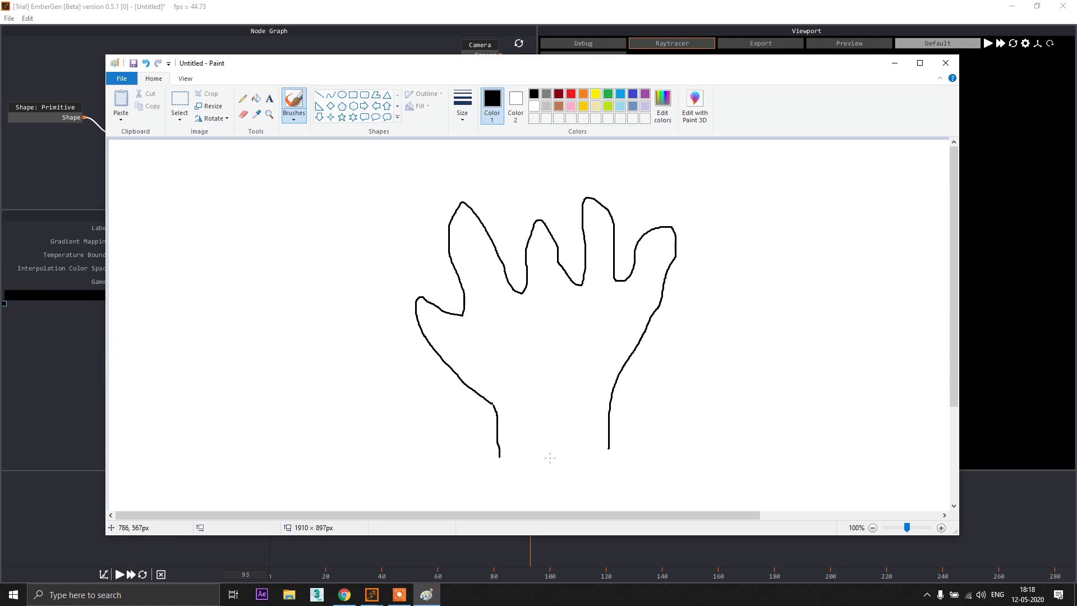
pyautogui.click(594, 95)
pyautogui.moveTo(549, 450)
pyautogui.mouseDown()
pyautogui.moveTo(569, 429)
pyautogui.moveTo(552, 442)
pyautogui.moveTo(558, 425)
pyautogui.moveTo(540, 436)
pyautogui.moveTo(552, 457)
pyautogui.moveTo(567, 450)
pyautogui.moveTo(547, 418)
pyautogui.mouseUp()
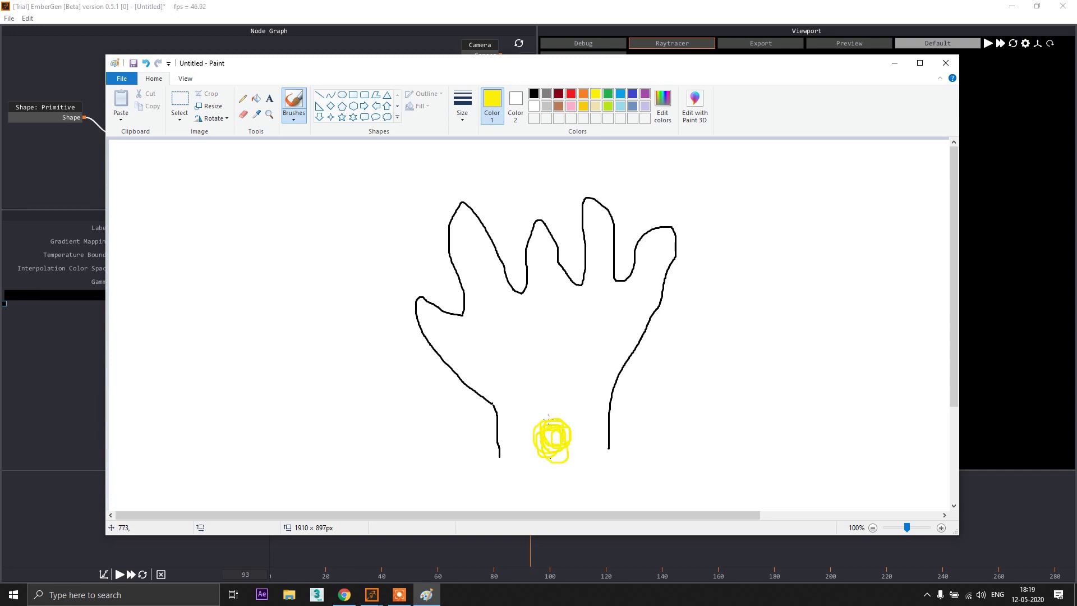
pyautogui.moveTo(557, 456)
pyautogui.mouseDown()
pyautogui.moveTo(553, 449)
pyautogui.moveTo(547, 463)
pyautogui.moveTo(555, 468)
pyautogui.moveTo(540, 447)
pyautogui.mouseUp()
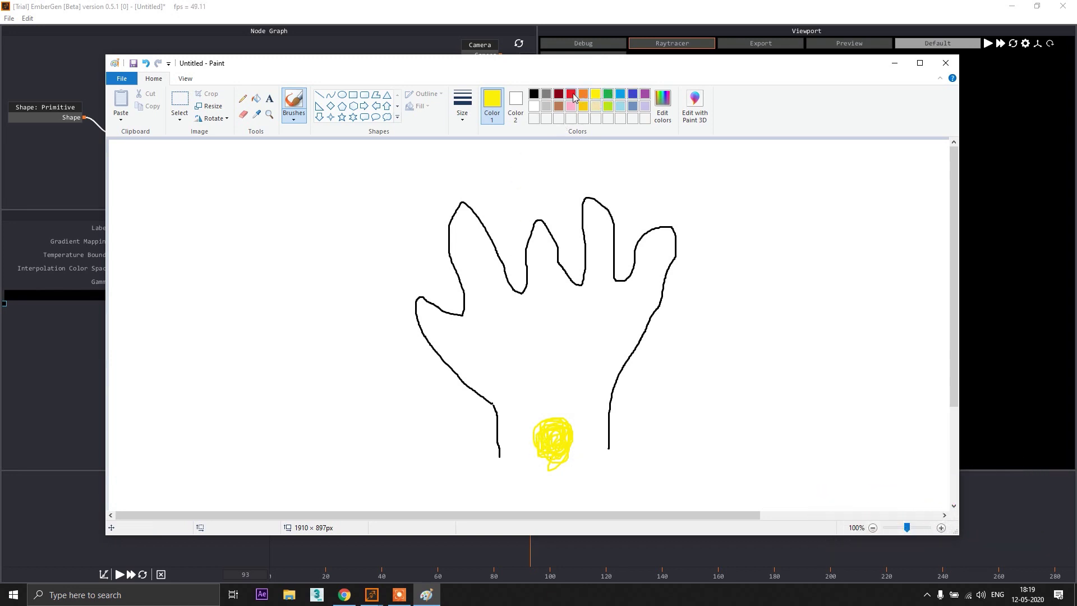
# Surround the yellow core with blue, orange and red flame zones.
pyautogui.click(619, 94)
pyautogui.moveTo(524, 439)
pyautogui.mouseDown()
pyautogui.moveTo(521, 351)
pyautogui.moveTo(567, 350)
pyautogui.moveTo(594, 429)
pyautogui.moveTo(565, 471)
pyautogui.moveTo(589, 411)
pyautogui.moveTo(597, 420)
pyautogui.moveTo(572, 359)
pyautogui.moveTo(554, 352)
pyautogui.moveTo(523, 364)
pyautogui.moveTo(533, 464)
pyautogui.moveTo(510, 410)
pyautogui.moveTo(521, 337)
pyautogui.moveTo(584, 351)
pyautogui.moveTo(574, 449)
pyautogui.mouseUp()
pyautogui.moveTo(584, 378)
pyautogui.mouseDown()
pyautogui.moveTo(522, 393)
pyautogui.moveTo(538, 457)
pyautogui.mouseUp()
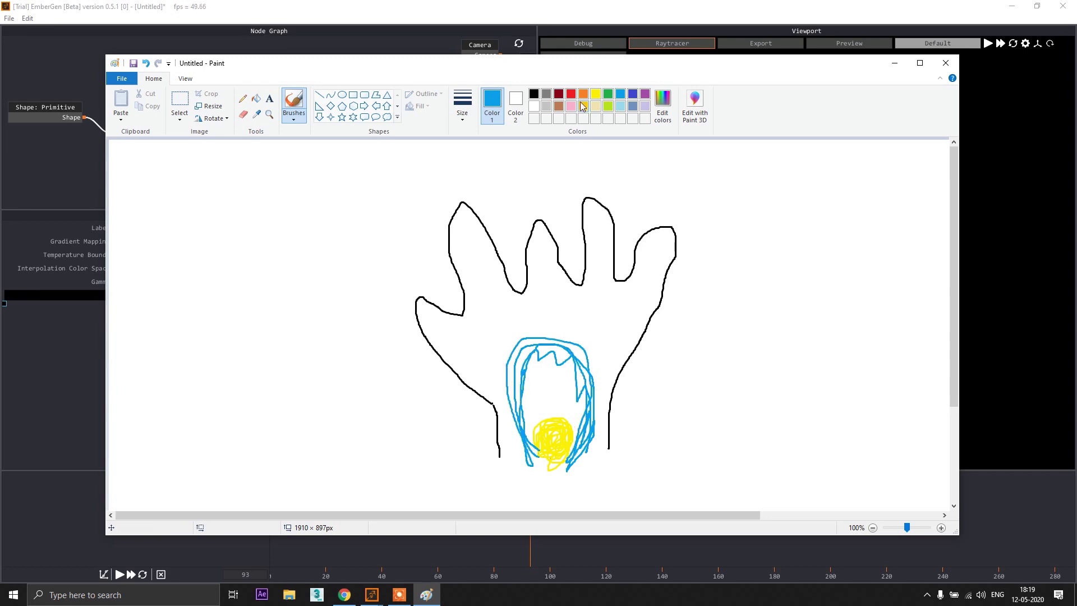
pyautogui.click(582, 94)
pyautogui.moveTo(516, 454)
pyautogui.mouseDown()
pyautogui.moveTo(484, 308)
pyautogui.moveTo(518, 286)
pyautogui.moveTo(585, 293)
pyautogui.moveTo(608, 360)
pyautogui.moveTo(575, 458)
pyautogui.mouseUp()
pyautogui.click(571, 94)
pyautogui.moveTo(509, 449)
pyautogui.mouseDown()
pyautogui.moveTo(431, 315)
pyautogui.moveTo(498, 190)
pyautogui.moveTo(651, 223)
pyautogui.moveTo(631, 398)
pyautogui.moveTo(559, 484)
pyautogui.mouseUp()
# Add arrows labelled Cold, 1500 and 3000, then close Paint without saving.
pyautogui.moveTo(757, 243)
pyautogui.mouseDown()
pyautogui.moveTo(673, 288)
pyautogui.moveTo(678, 279)
pyautogui.moveTo(675, 293)
pyautogui.moveTo(742, 298)
pyautogui.moveTo(762, 270)
pyautogui.moveTo(764, 307)
pyautogui.mouseUp()
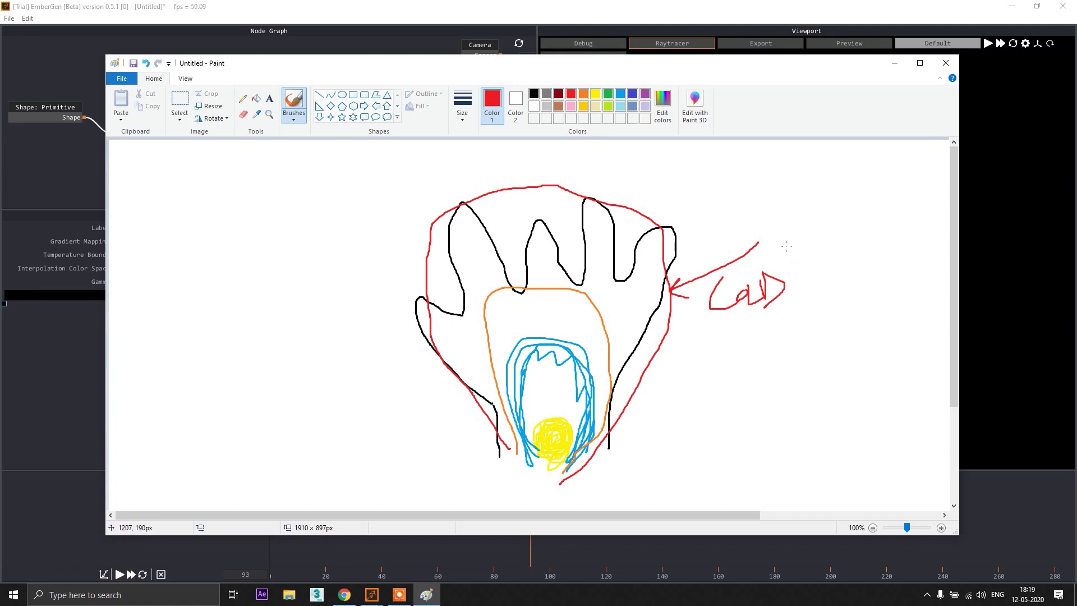
pyautogui.moveTo(780, 245)
pyautogui.mouseDown()
pyautogui.moveTo(782, 266)
pyautogui.moveTo(791, 264)
pyautogui.mouseUp()
pyautogui.moveTo(795, 247)
pyautogui.mouseDown()
pyautogui.moveTo(806, 255)
pyautogui.moveTo(794, 247)
pyautogui.mouseUp()
pyautogui.moveTo(572, 451)
pyautogui.mouseDown()
pyautogui.moveTo(710, 449)
pyautogui.moveTo(714, 466)
pyautogui.mouseUp()
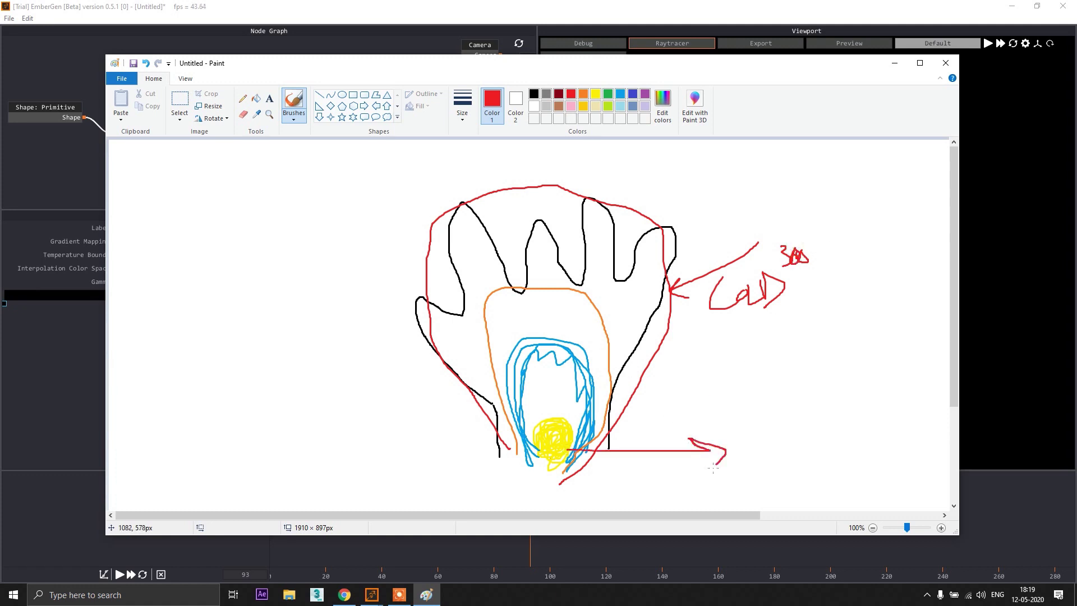
pyautogui.moveTo(758, 426)
pyautogui.mouseDown()
pyautogui.moveTo(778, 458)
pyautogui.moveTo(767, 475)
pyautogui.moveTo(800, 447)
pyautogui.moveTo(805, 459)
pyautogui.moveTo(830, 451)
pyautogui.mouseUp()
pyautogui.moveTo(592, 380)
pyautogui.mouseDown()
pyautogui.moveTo(717, 389)
pyautogui.moveTo(736, 379)
pyautogui.mouseUp()
pyautogui.moveTo(756, 361); pyautogui.dragTo(761, 376)
pyautogui.moveTo(752, 353)
pyautogui.mouseDown()
pyautogui.moveTo(775, 343)
pyautogui.moveTo(788, 354)
pyautogui.mouseUp()
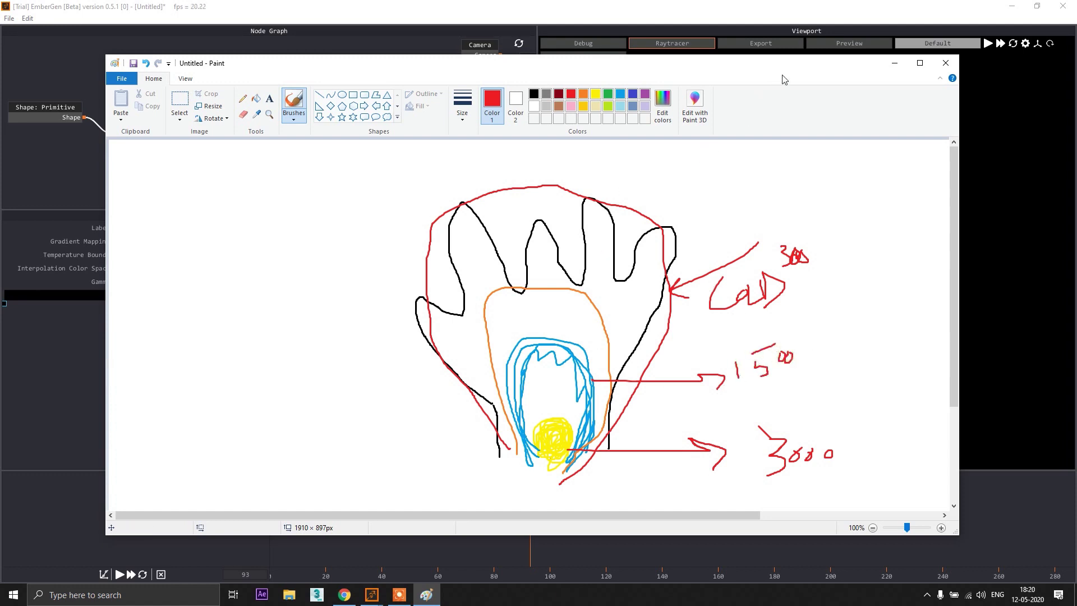
pyautogui.click(945, 62)
pyautogui.click(542, 302)
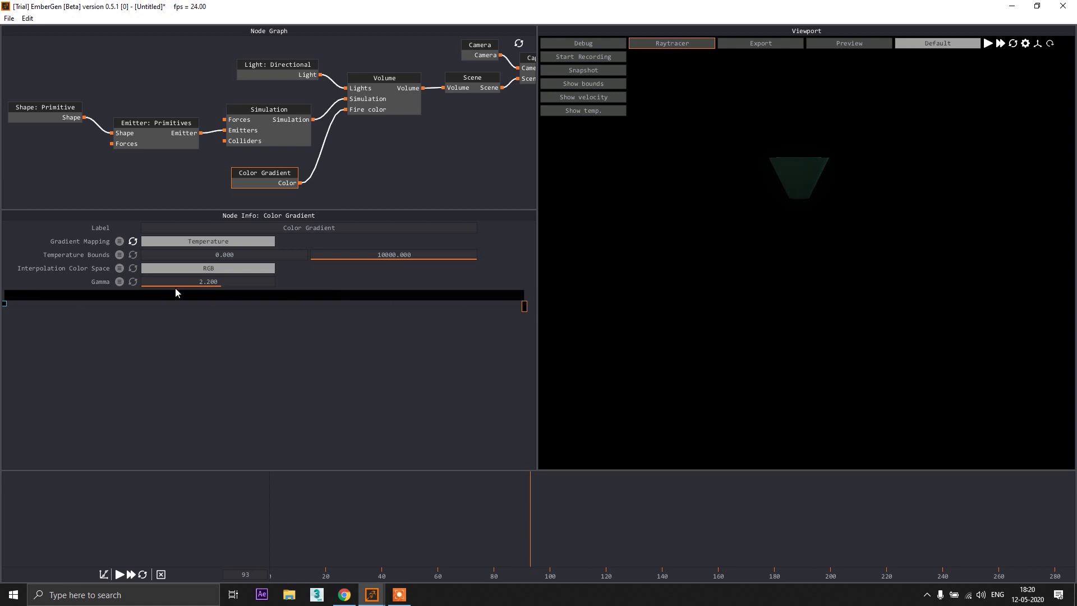
# Add a bright saturated blue stop to the gradient and preview the flame.
pyautogui.click(167, 303)
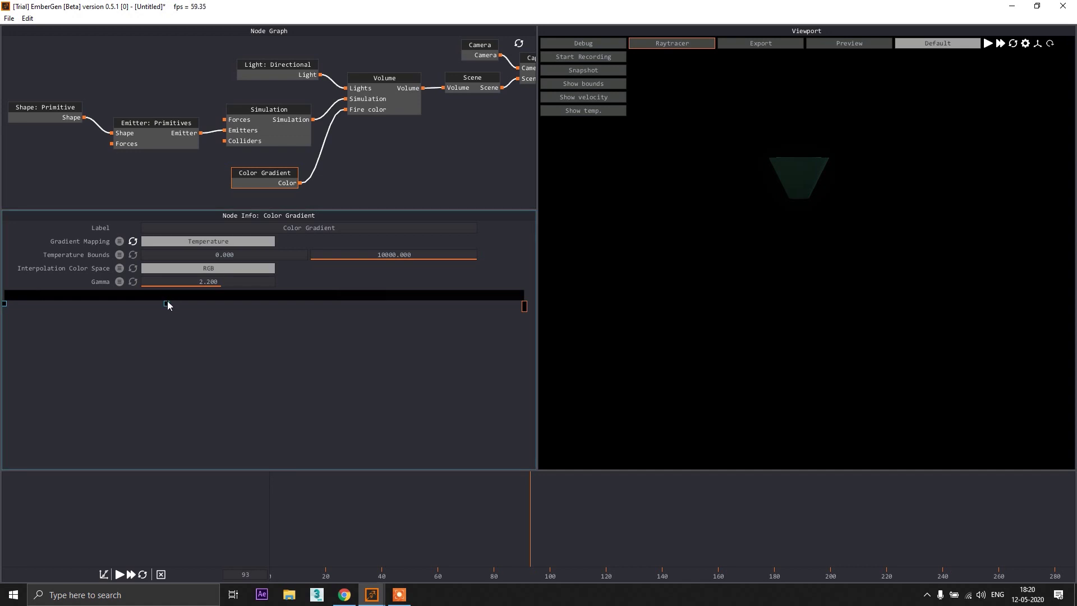
pyautogui.doubleClick(167, 304)
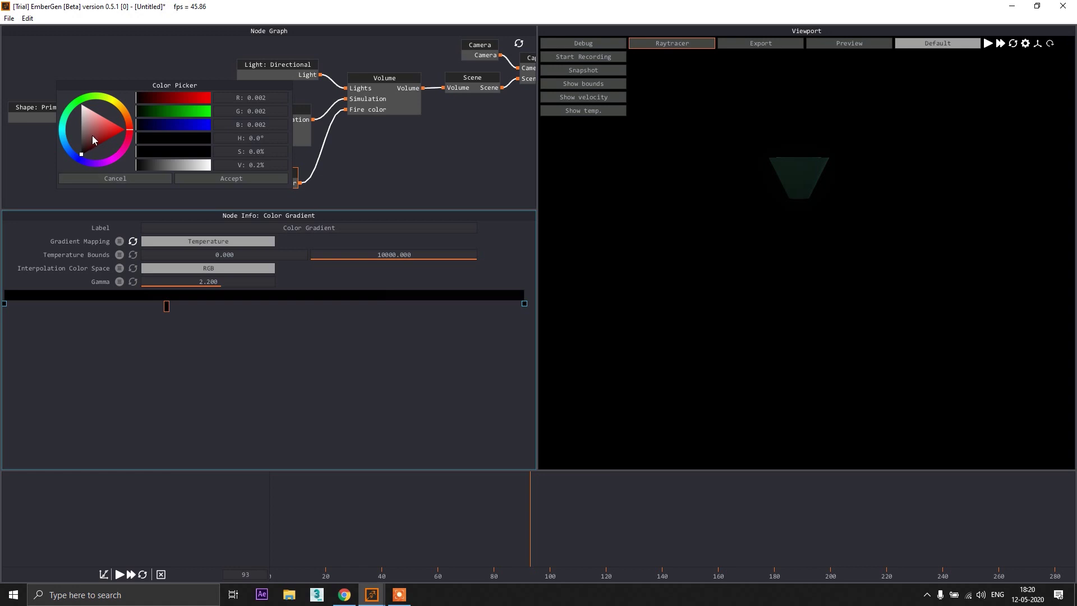
pyautogui.click(68, 165)
pyautogui.moveTo(85, 139)
pyautogui.mouseDown()
pyautogui.moveTo(73, 163)
pyautogui.moveTo(64, 149)
pyautogui.mouseUp()
pyautogui.click(214, 179)
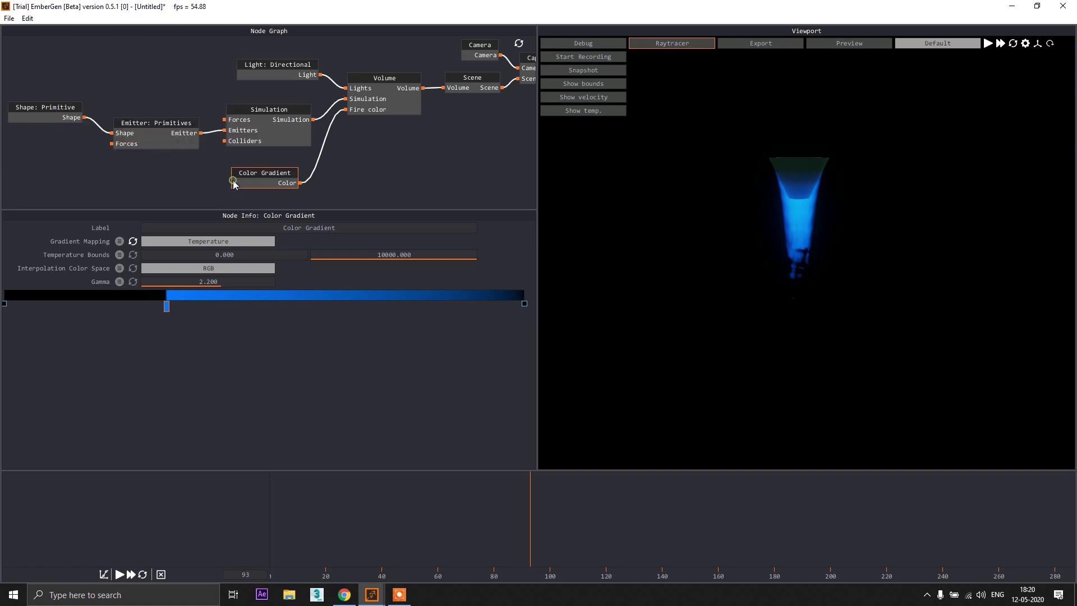
pyautogui.click(120, 573)
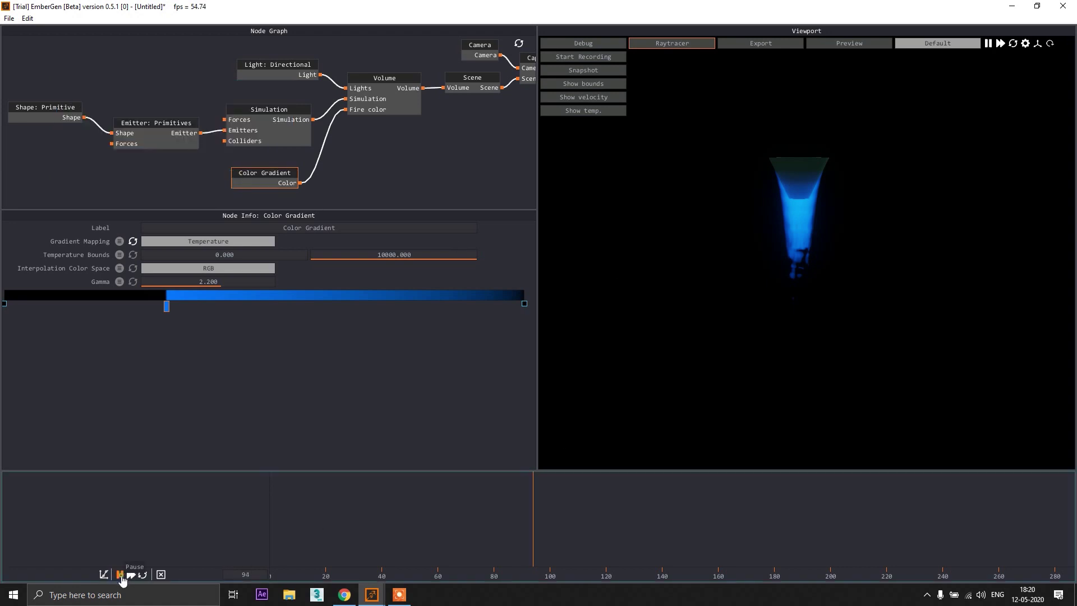
pyautogui.click(119, 573)
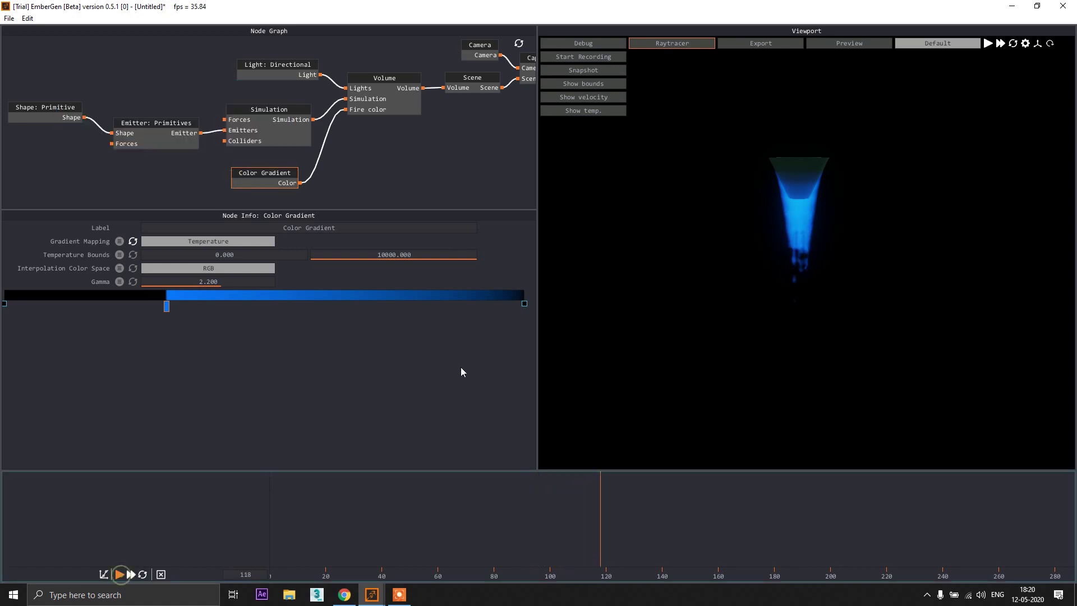
# Reposition the blue and black stops to reshape the width of the blue band.
pyautogui.moveTo(167, 306)
pyautogui.mouseDown()
pyautogui.moveTo(108, 303)
pyautogui.moveTo(159, 308)
pyautogui.mouseUp()
pyautogui.click(114, 306)
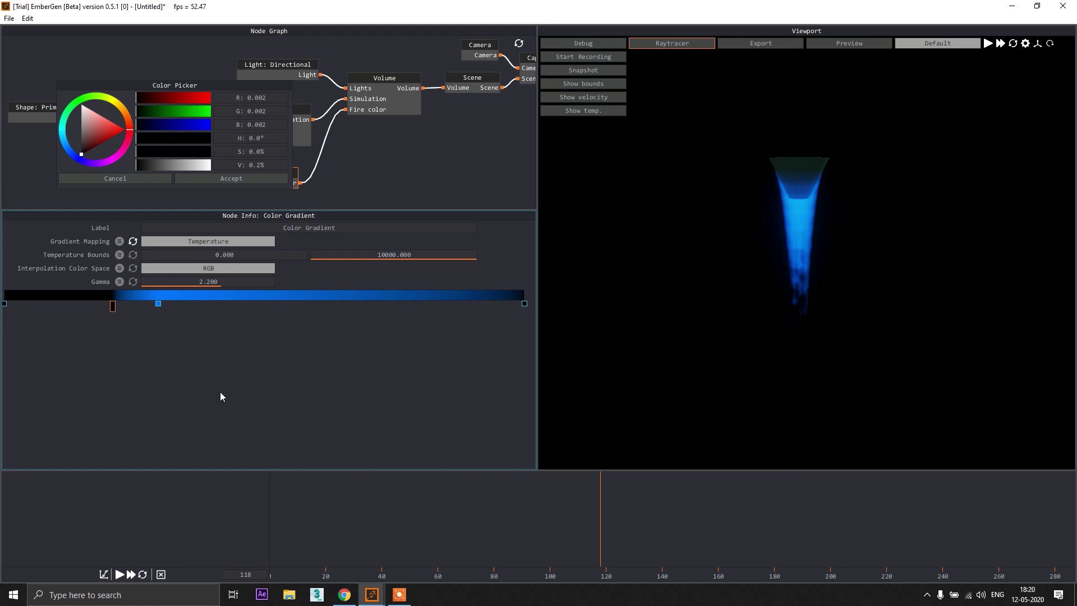
pyautogui.moveTo(113, 306)
pyautogui.mouseDown()
pyautogui.moveTo(39, 307)
pyautogui.moveTo(115, 308)
pyautogui.mouseUp()
pyautogui.moveTo(526, 305); pyautogui.dragTo(249, 305)
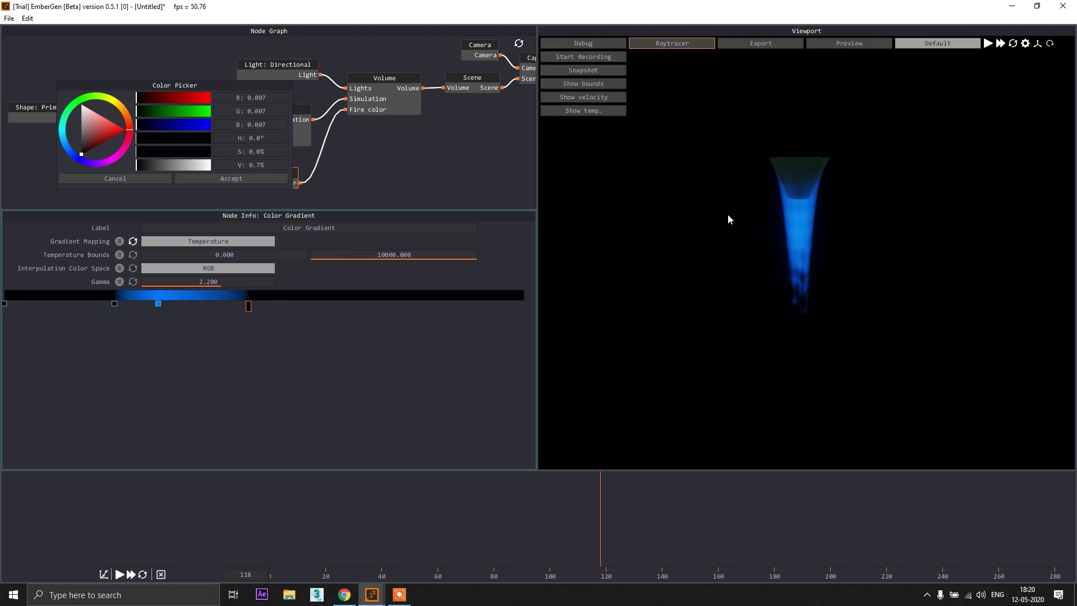
pyautogui.moveTo(246, 308); pyautogui.dragTo(239, 308)
pyautogui.moveTo(239, 309); pyautogui.dragTo(277, 308)
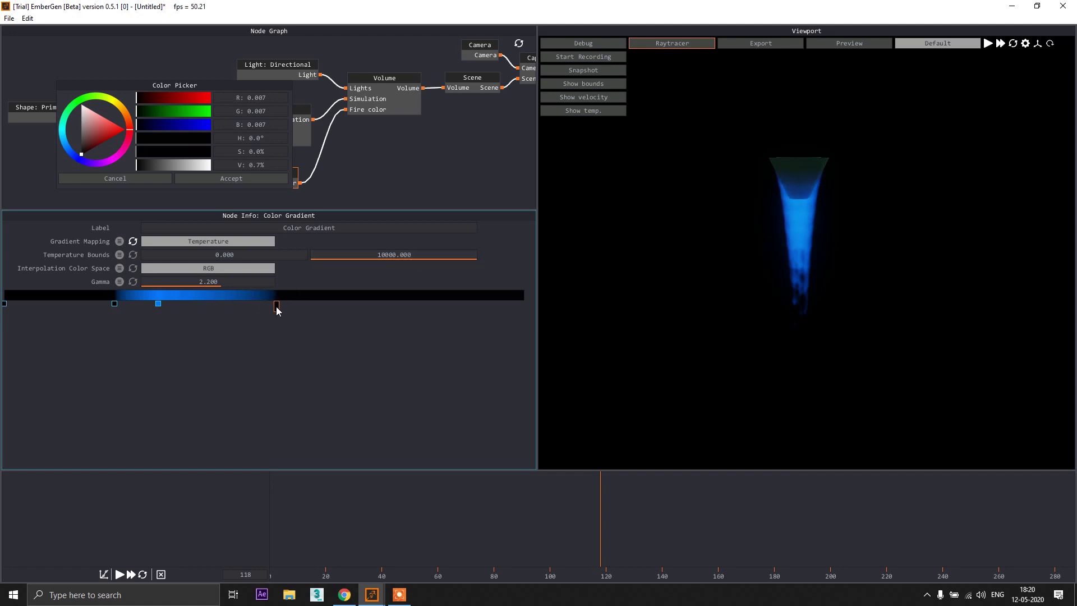
# Add an orange stop (R 1.000, G 0.376, B 0.000) at the gradient's low end, undoing the final nudge.
pyautogui.click(156, 301)
pyautogui.moveTo(156, 302); pyautogui.dragTo(125, 307)
pyautogui.click(114, 304)
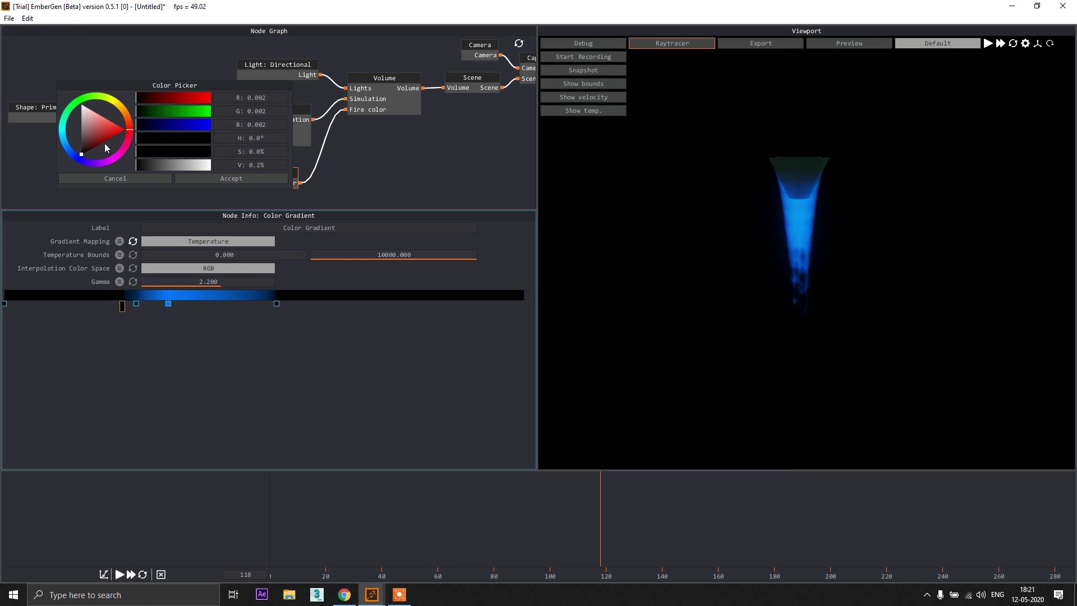
pyautogui.moveTo(109, 116)
pyautogui.mouseDown()
pyautogui.moveTo(146, 116)
pyautogui.moveTo(130, 124)
pyautogui.moveTo(133, 115)
pyautogui.mouseUp()
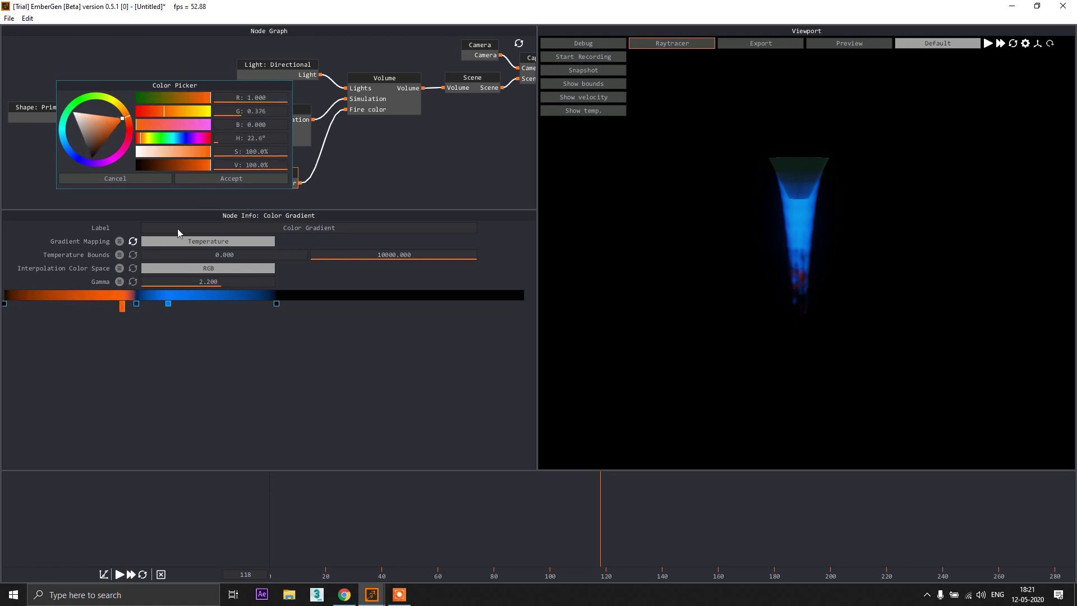
pyautogui.click(231, 179)
pyautogui.click(123, 305)
pyautogui.moveTo(122, 305); pyautogui.dragTo(104, 313)
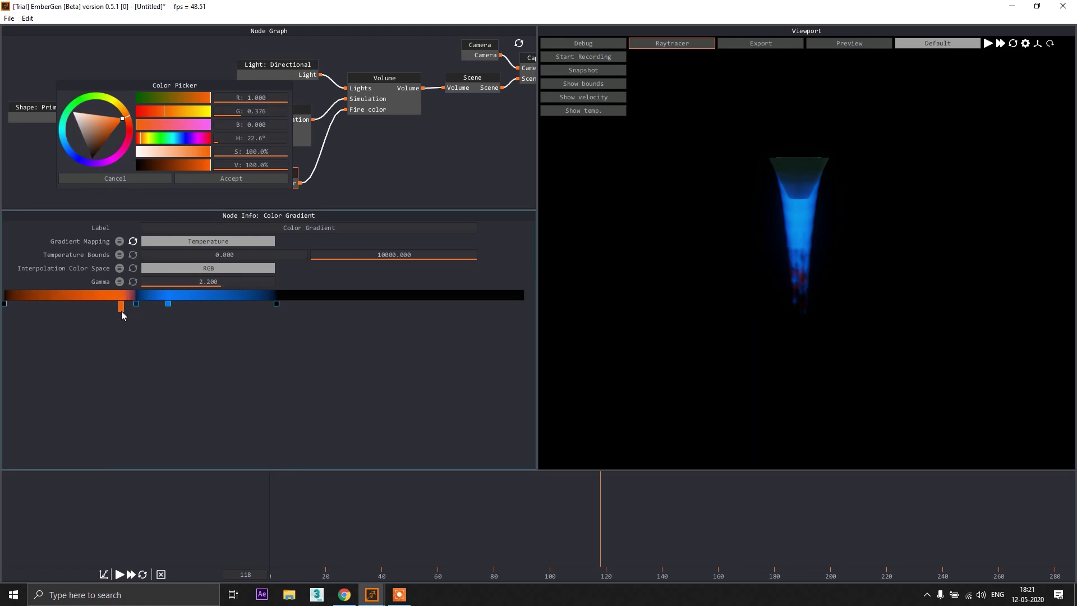
pyautogui.hotkey('ctrl', 'z')
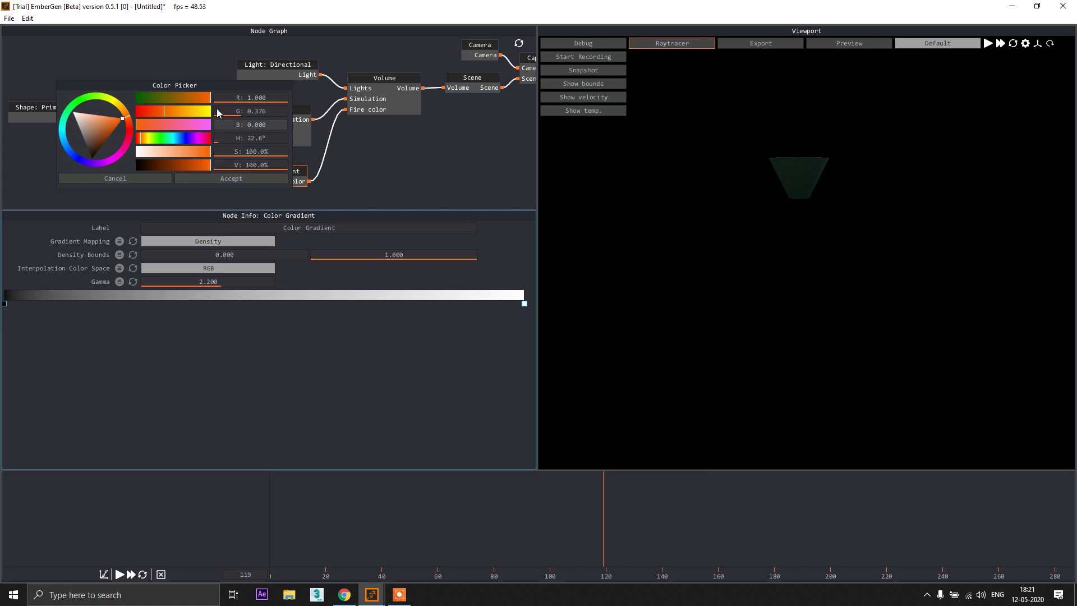
# Darken a gradient stop and give the gradient's right end a dark colour.
pyautogui.moveTo(263, 143); pyautogui.dragTo(294, 157)
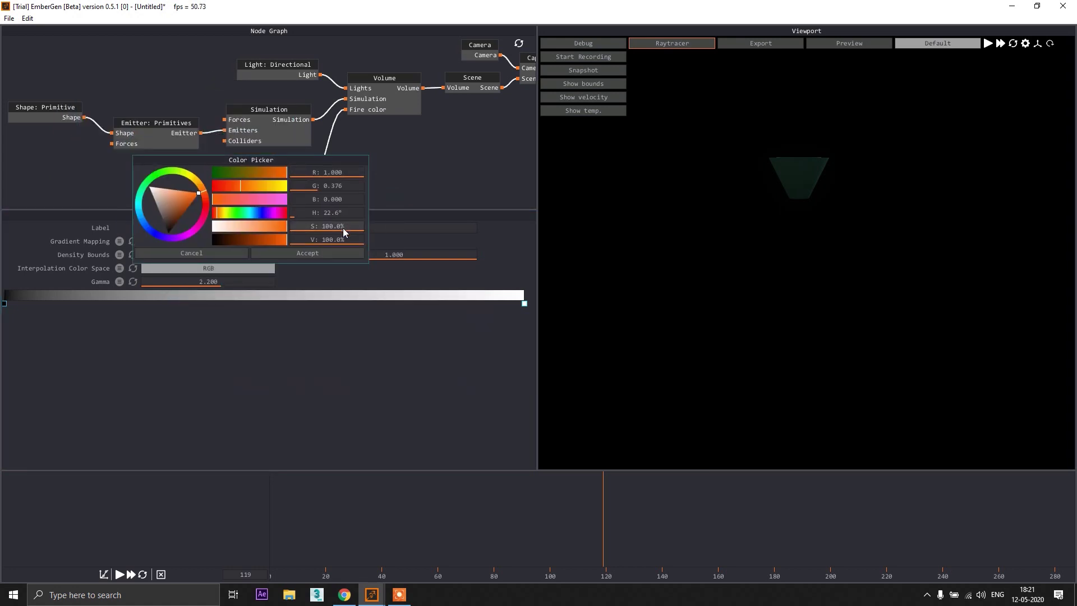
pyautogui.click(234, 240)
pyautogui.click(291, 254)
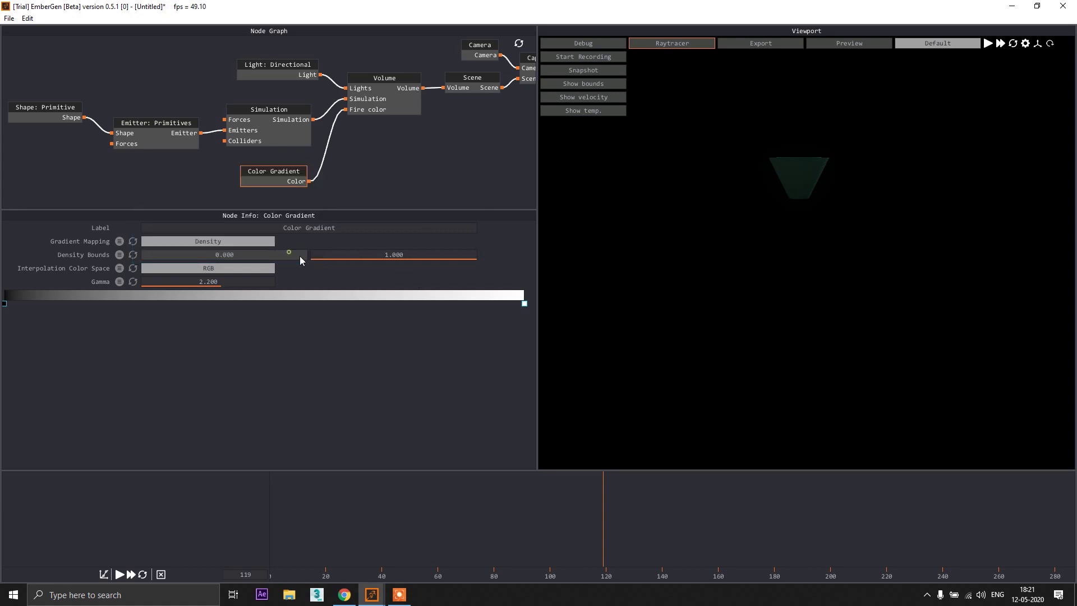
pyautogui.doubleClick(525, 303)
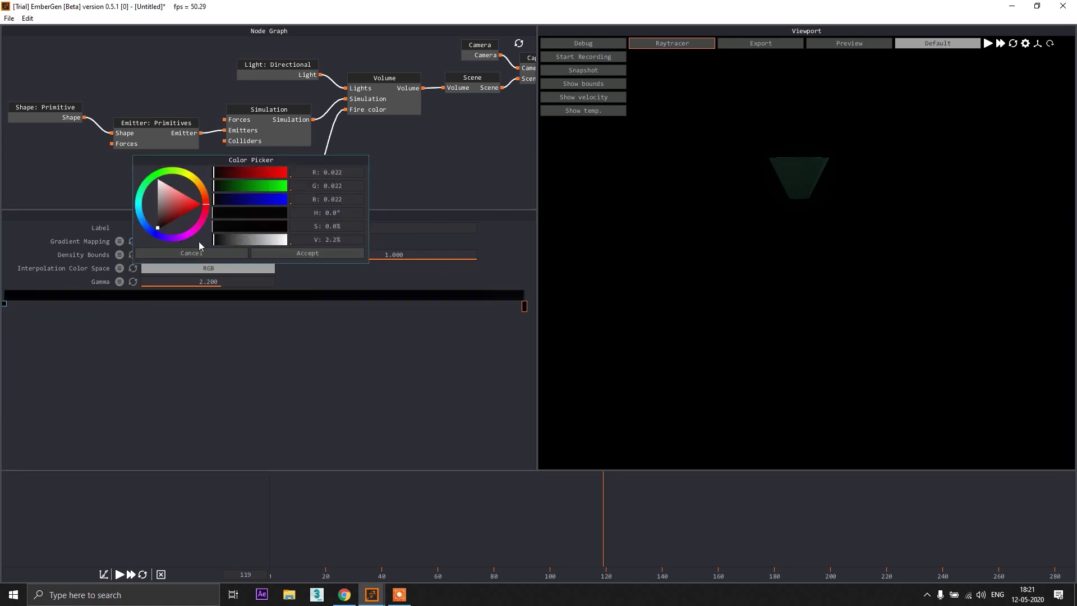
pyautogui.click(303, 253)
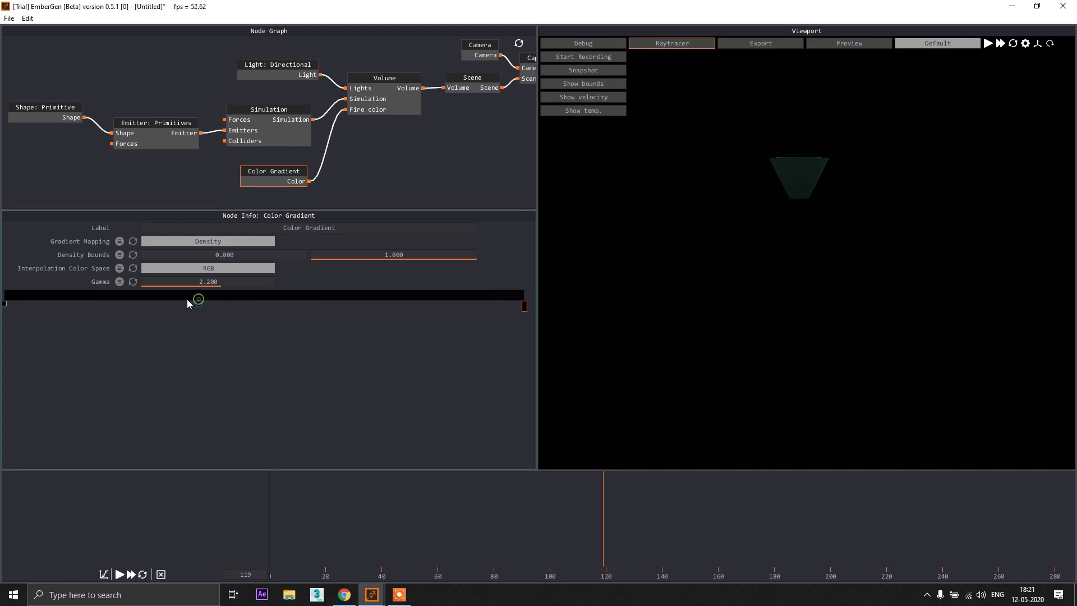
# Add a pure blue stop and set Gradient Mapping to Temperature.
pyautogui.click(157, 303)
pyautogui.click(198, 305)
pyautogui.moveTo(163, 217)
pyautogui.mouseDown()
pyautogui.moveTo(147, 241)
pyautogui.moveTo(145, 226)
pyautogui.mouseUp()
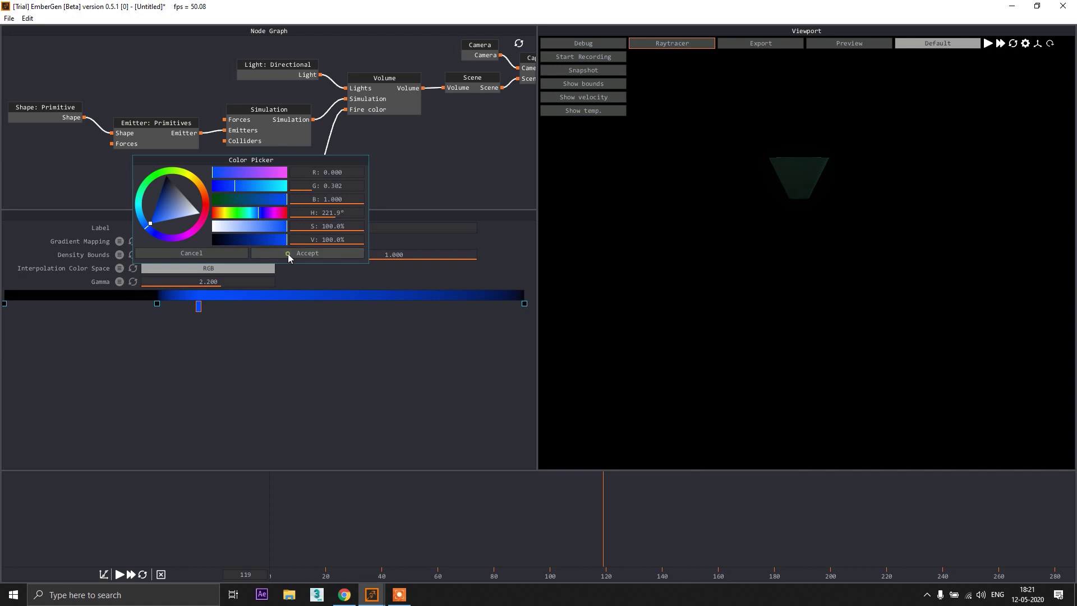
pyautogui.click(287, 254)
pyautogui.click(231, 242)
pyautogui.click(227, 263)
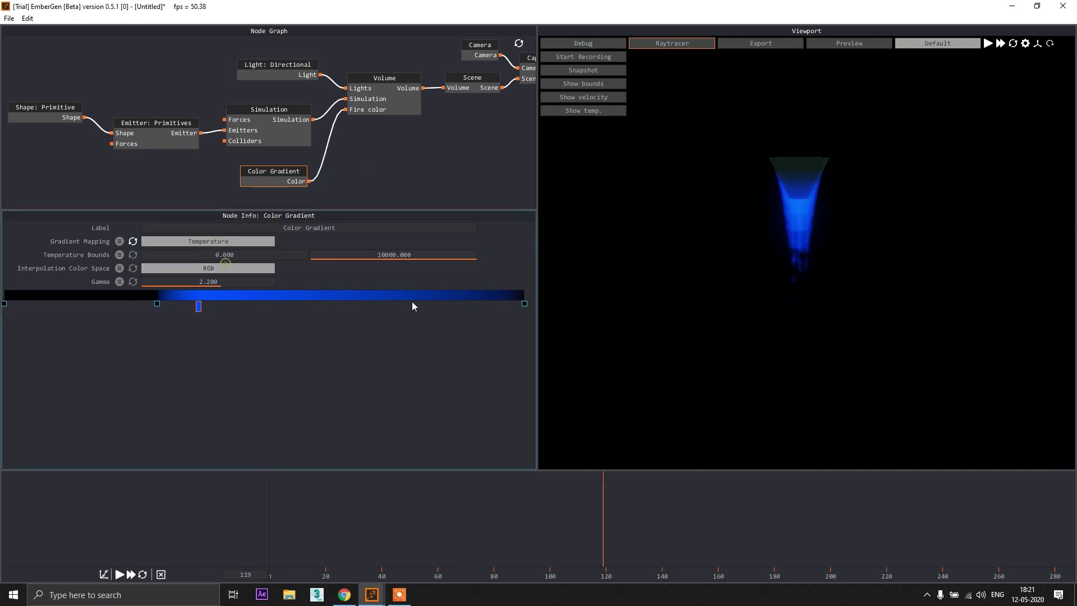
# Narrow the blue band and lighten the middle stop to sky blue (G 0.552, B 1.000).
pyautogui.moveTo(508, 306); pyautogui.dragTo(256, 310)
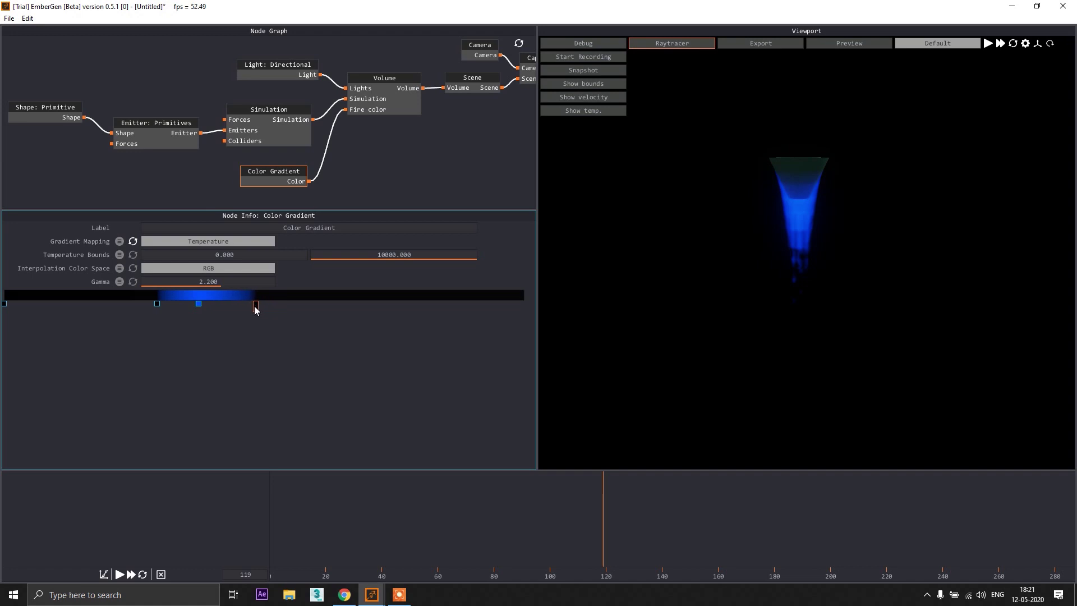
pyautogui.moveTo(157, 303)
pyautogui.mouseDown()
pyautogui.moveTo(139, 308)
pyautogui.moveTo(156, 306)
pyautogui.mouseUp()
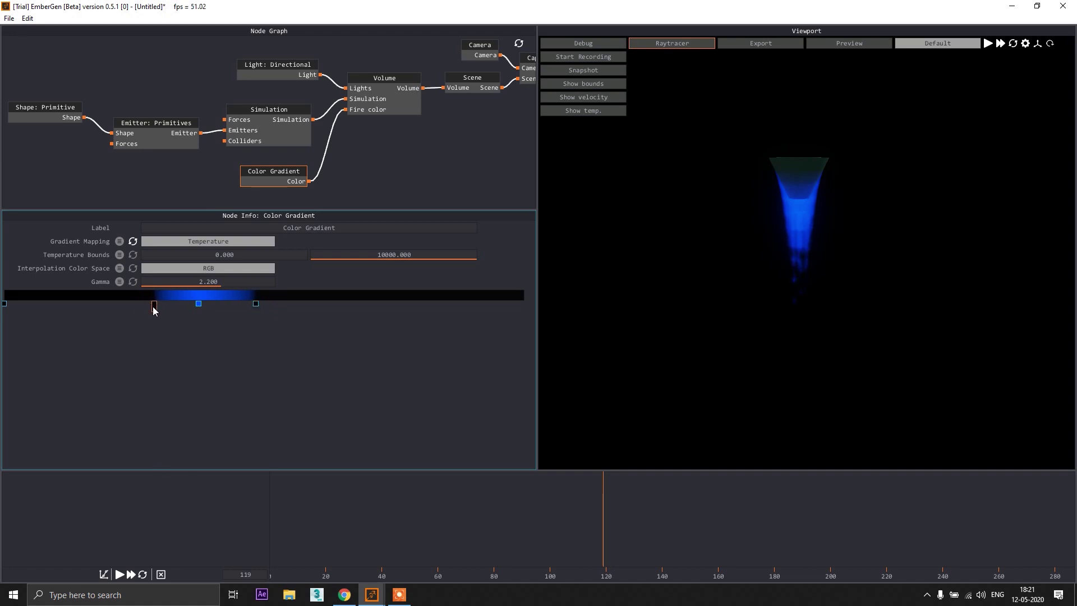
pyautogui.doubleClick(197, 304)
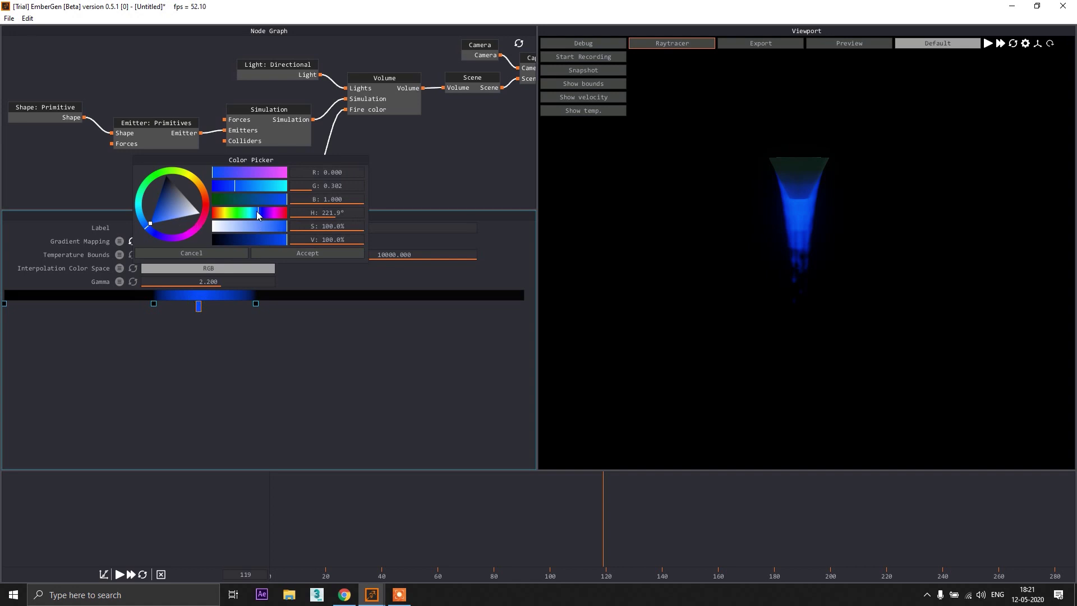
pyautogui.moveTo(246, 190); pyautogui.dragTo(254, 190)
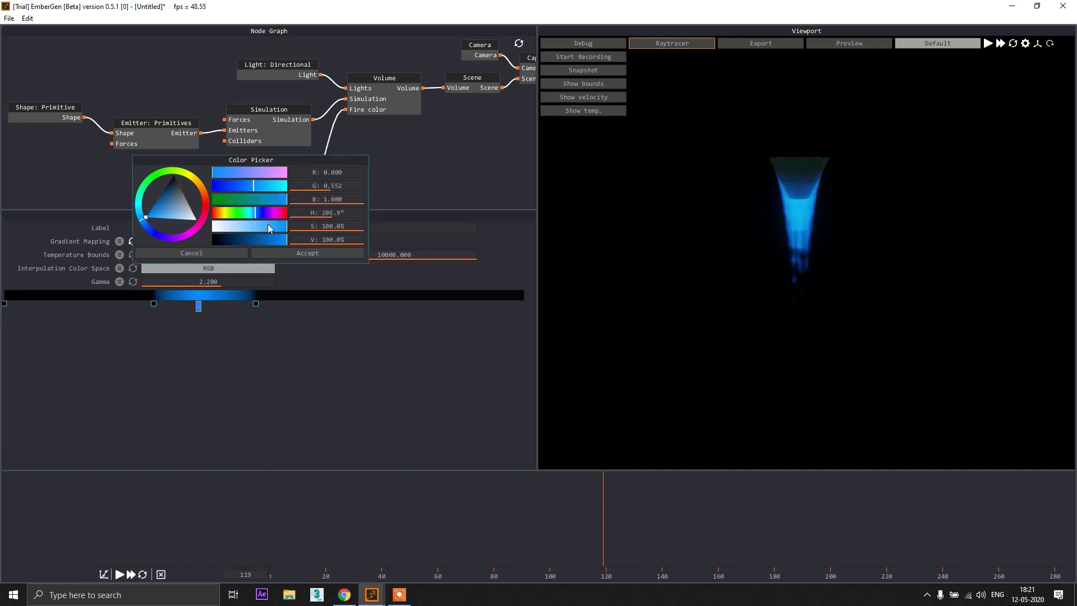
pyautogui.click(294, 252)
# Move the blue band's start left and add an orange stop just before it.
pyautogui.click(119, 574)
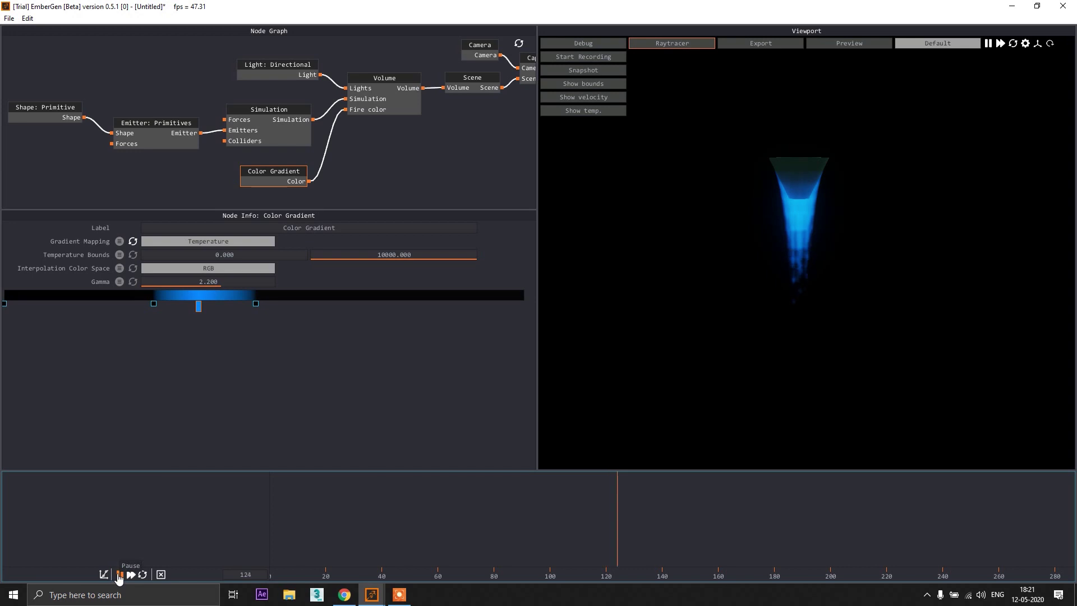
pyautogui.click(120, 574)
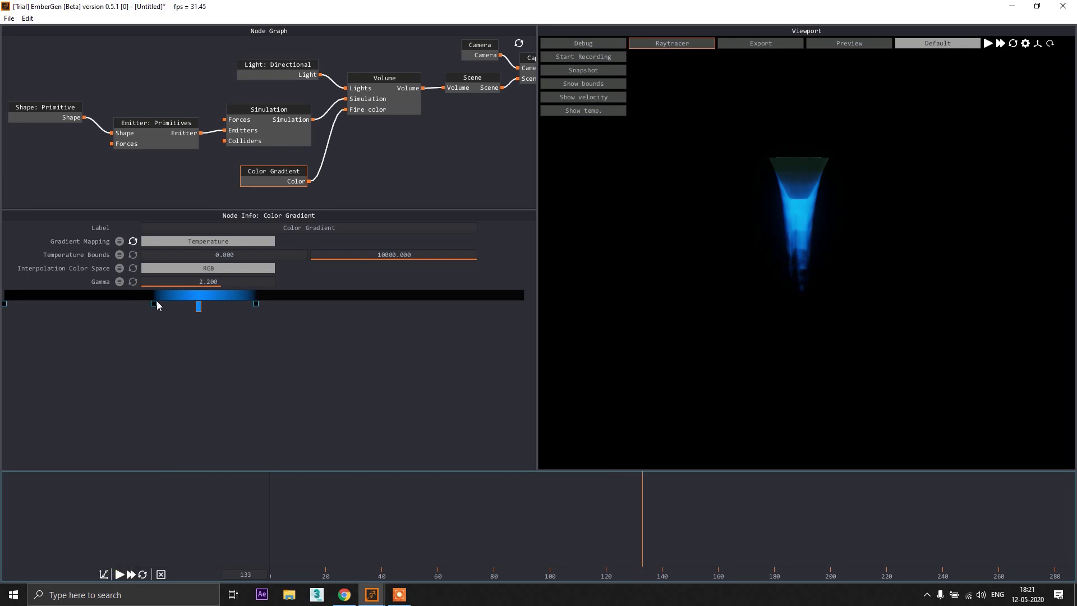
pyautogui.moveTo(155, 307); pyautogui.dragTo(86, 302)
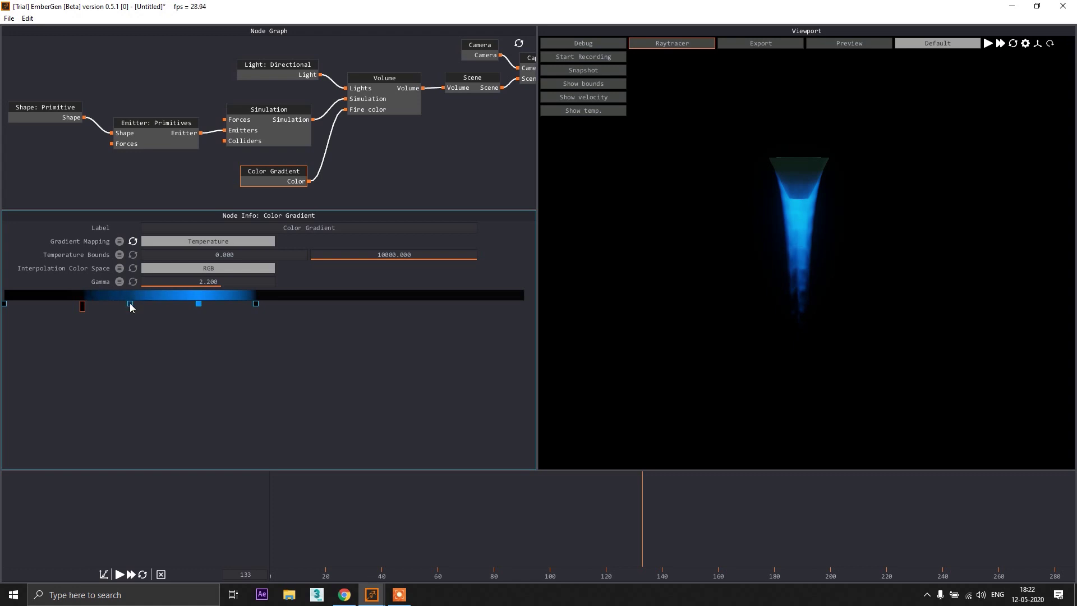
pyautogui.doubleClick(130, 303)
pyautogui.moveTo(202, 205)
pyautogui.mouseDown()
pyautogui.moveTo(207, 185)
pyautogui.moveTo(245, 189)
pyautogui.mouseUp()
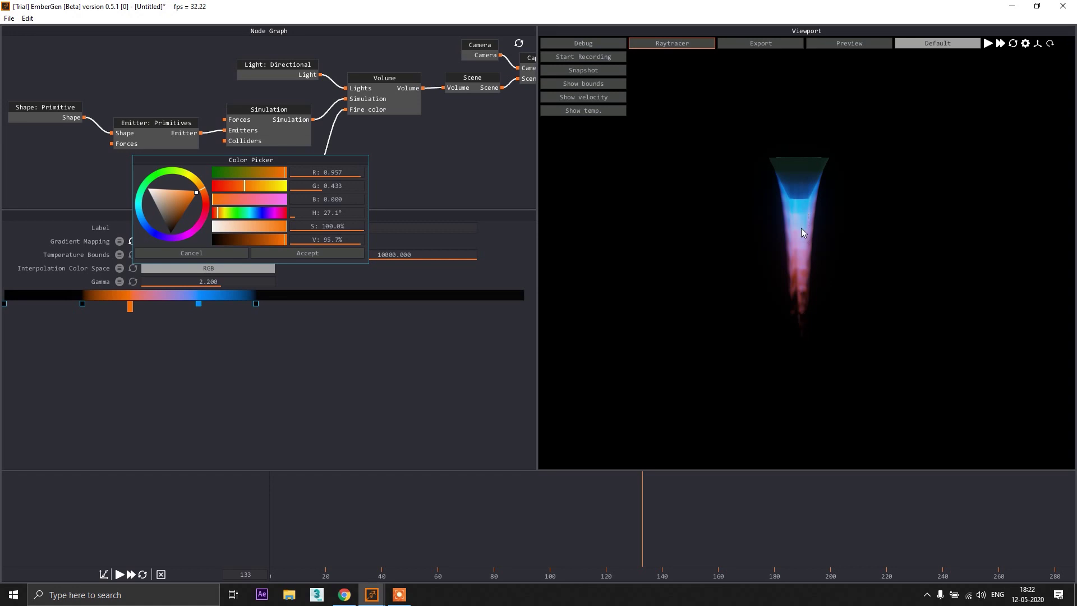
pyautogui.click(302, 254)
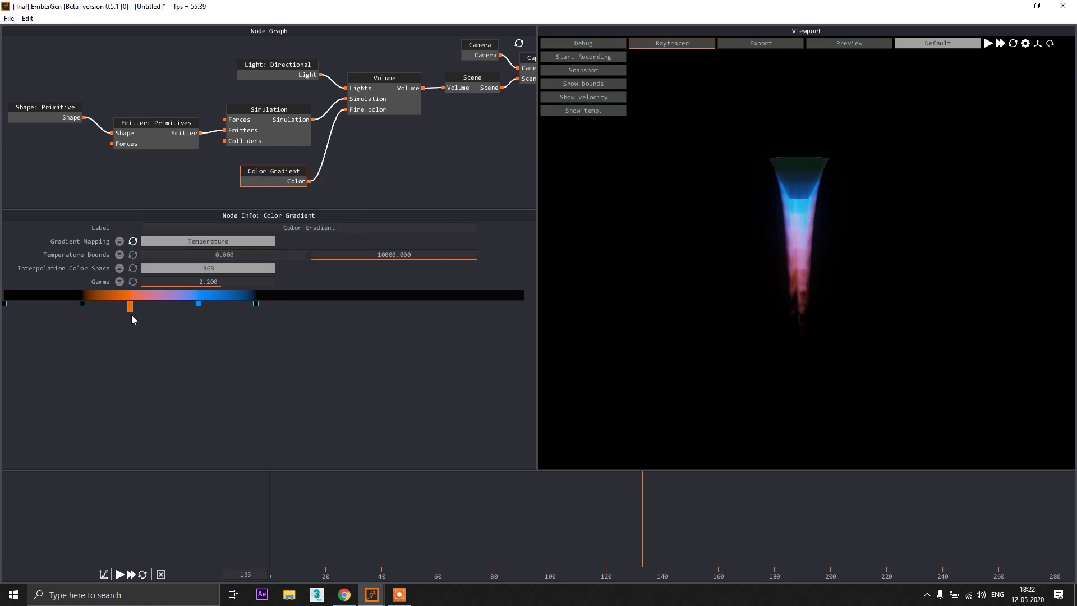
pyautogui.moveTo(131, 308); pyautogui.dragTo(114, 307)
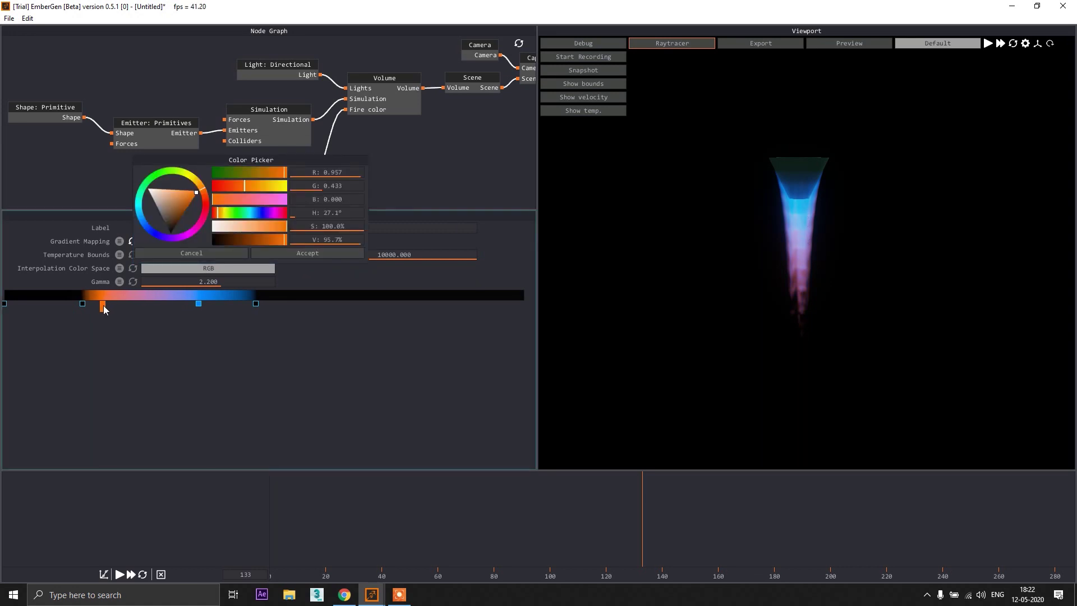
pyautogui.moveTo(114, 304); pyautogui.dragTo(123, 303)
pyautogui.click(332, 252)
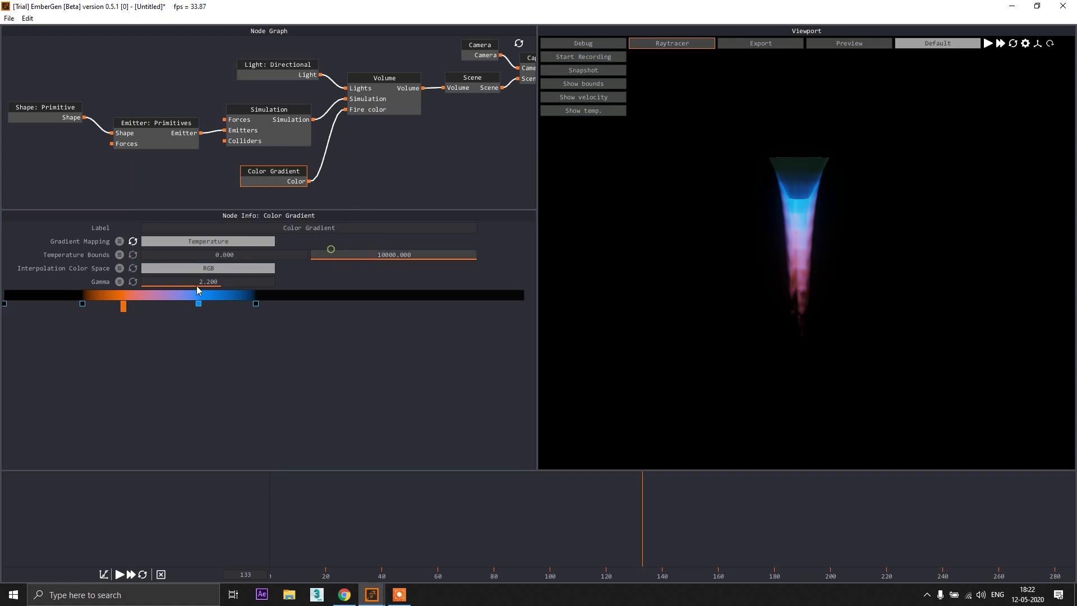
# Add an amber stop between the orange and blue, then rearrange the orange stops.
pyautogui.click(148, 303)
pyautogui.doubleClick(123, 306)
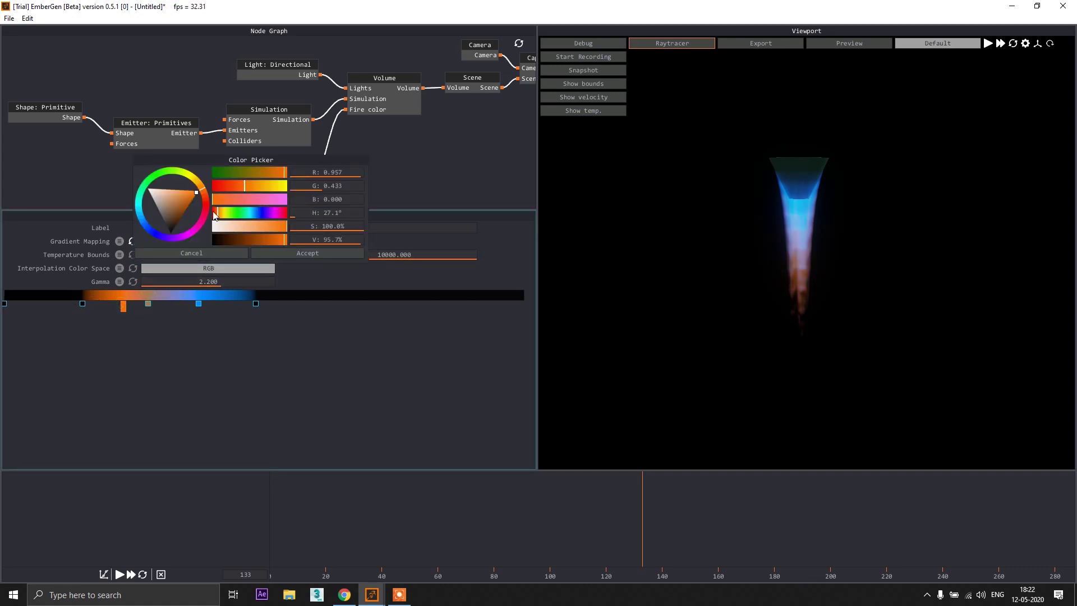
pyautogui.click(148, 304)
pyautogui.moveTo(204, 195)
pyautogui.mouseDown()
pyautogui.moveTo(205, 184)
pyautogui.moveTo(229, 176)
pyautogui.mouseUp()
pyautogui.click(269, 253)
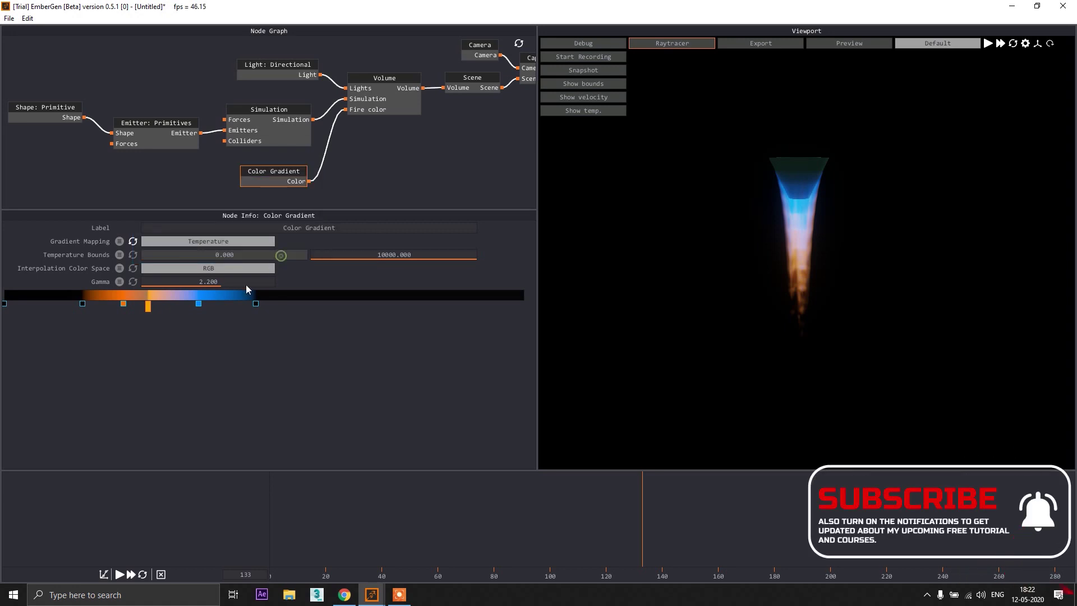
pyautogui.doubleClick(149, 305)
pyautogui.moveTo(150, 305)
pyautogui.mouseDown()
pyautogui.moveTo(140, 305)
pyautogui.moveTo(163, 305)
pyautogui.mouseUp()
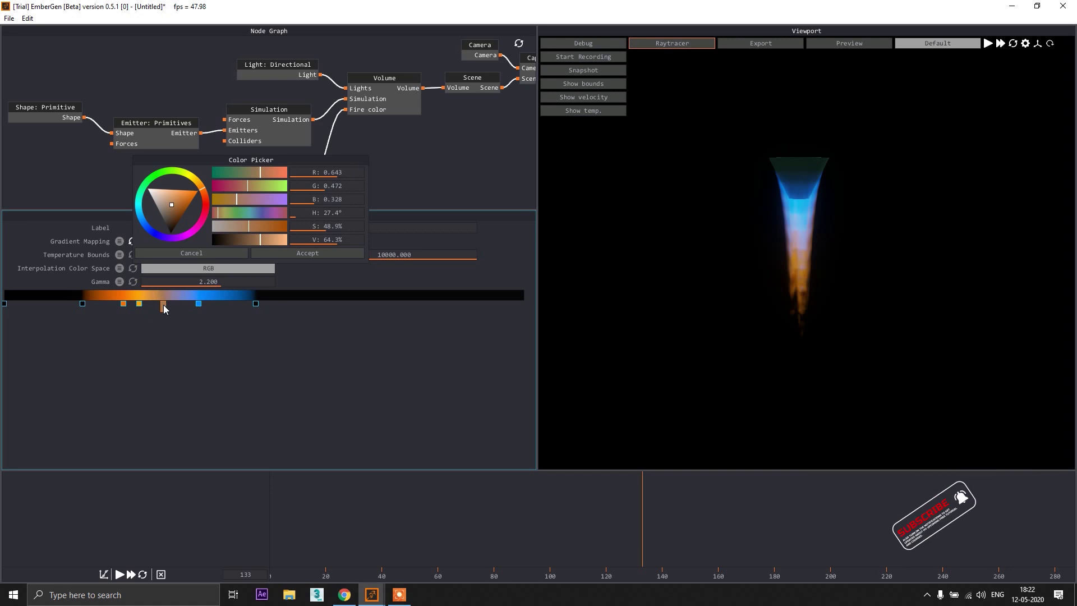
pyautogui.click(141, 304)
pyautogui.moveTo(124, 304)
pyautogui.mouseDown()
pyautogui.moveTo(149, 303)
pyautogui.moveTo(122, 309)
pyautogui.mouseUp()
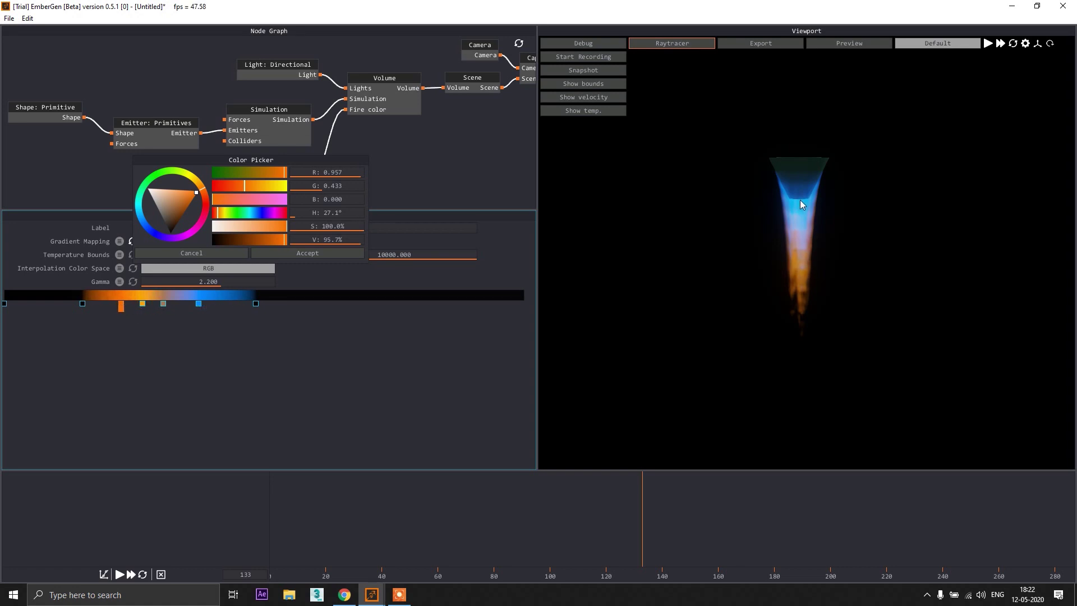
# Add a grey stop after the blue band and extend the grey end further right.
pyautogui.click(225, 304)
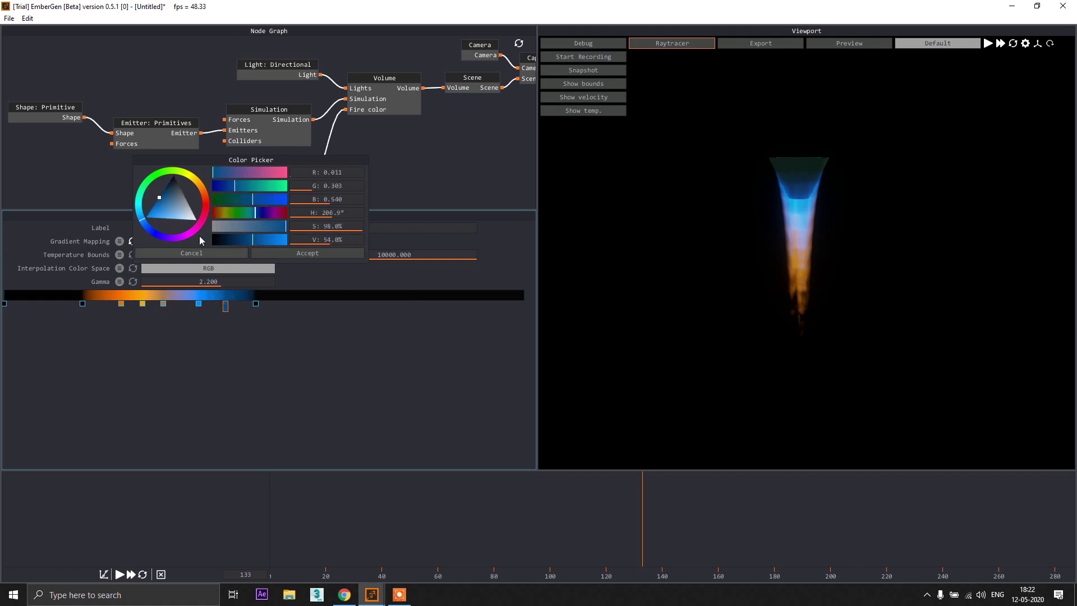
pyautogui.moveTo(175, 205)
pyautogui.mouseDown()
pyautogui.moveTo(213, 210)
pyautogui.moveTo(217, 200)
pyautogui.mouseUp()
pyautogui.click(291, 254)
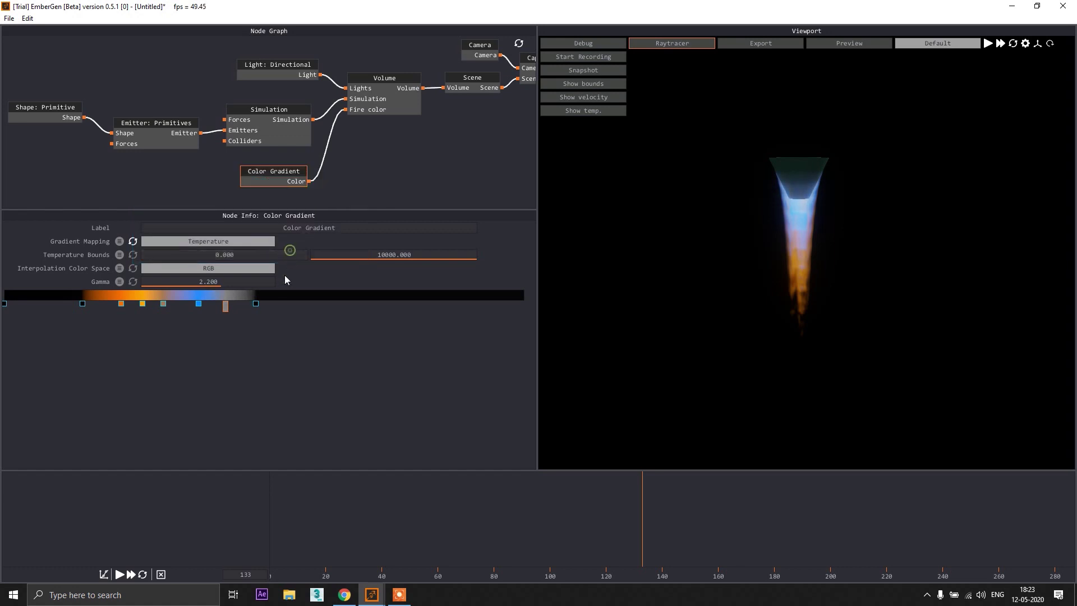
pyautogui.moveTo(224, 307); pyautogui.dragTo(230, 310)
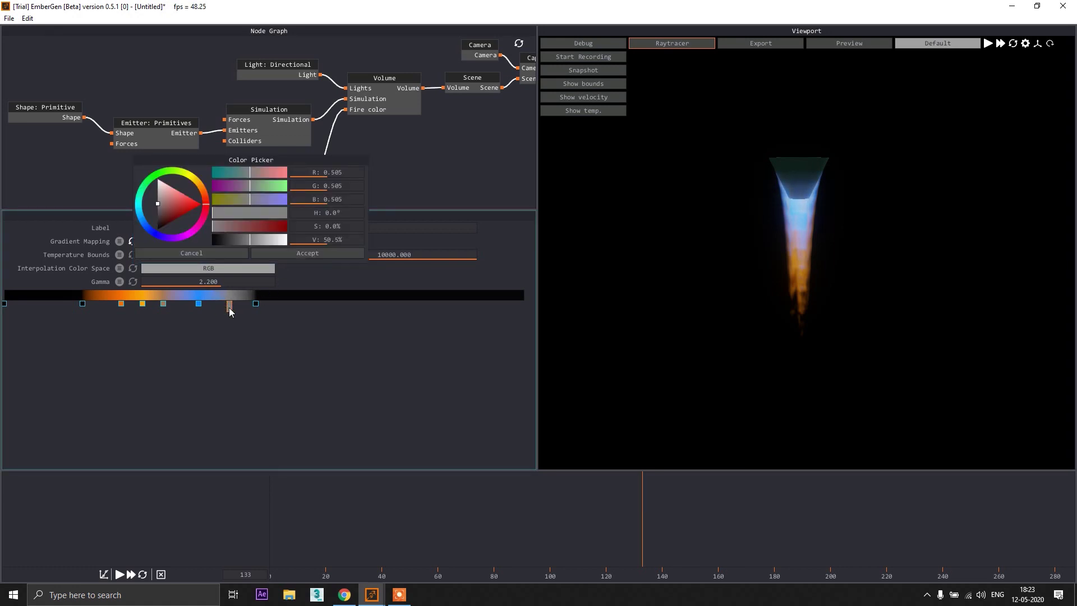
pyautogui.click(314, 254)
pyautogui.moveTo(254, 304); pyautogui.dragTo(295, 303)
pyautogui.moveTo(230, 305)
pyautogui.mouseDown()
pyautogui.moveTo(269, 305)
pyautogui.moveTo(217, 306)
pyautogui.mouseUp()
# Slide the orange stops and the sky-blue stop (about 207° hue) further left.
pyautogui.click(199, 304)
pyautogui.moveTo(122, 304); pyautogui.dragTo(111, 304)
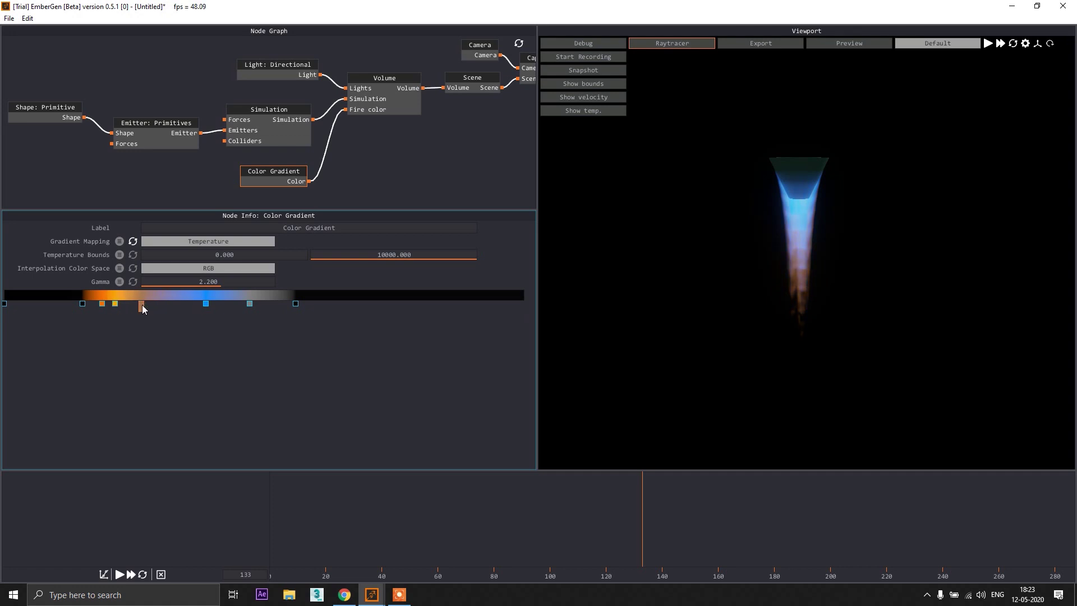
pyautogui.moveTo(143, 308); pyautogui.dragTo(140, 308)
pyautogui.moveTo(206, 304)
pyautogui.mouseDown()
pyautogui.moveTo(180, 305)
pyautogui.moveTo(213, 310)
pyautogui.mouseUp()
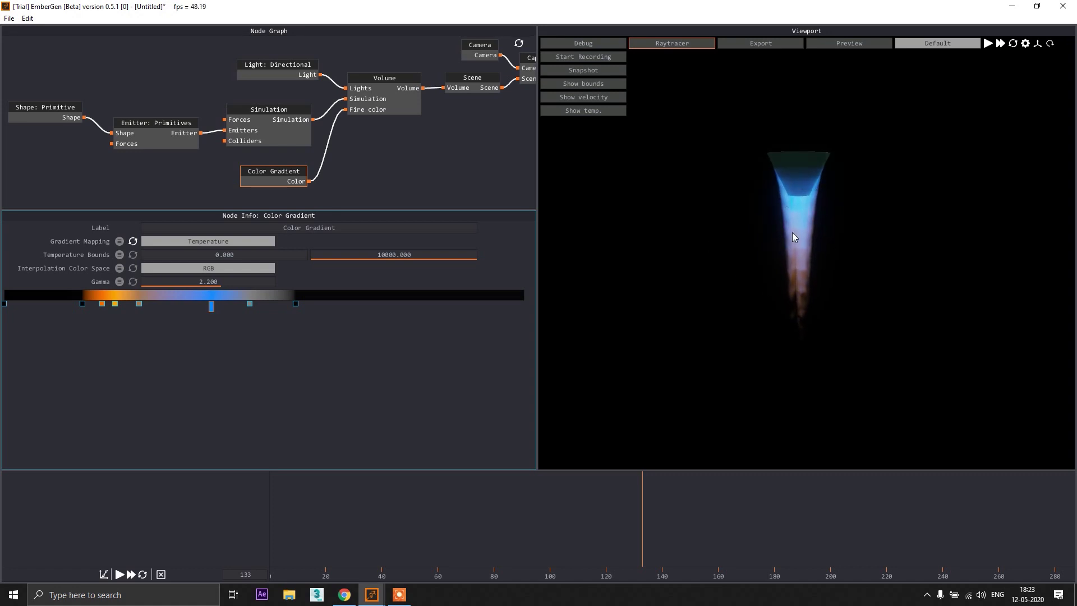
pyautogui.doubleClick(211, 306)
pyautogui.moveTo(211, 306); pyautogui.dragTo(187, 309)
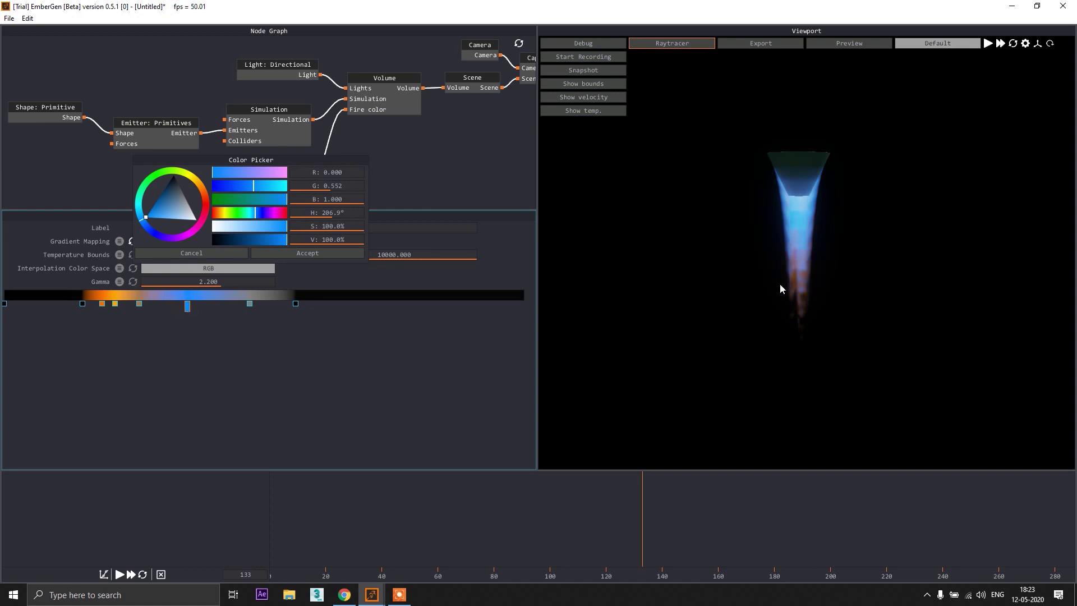
pyautogui.click(307, 253)
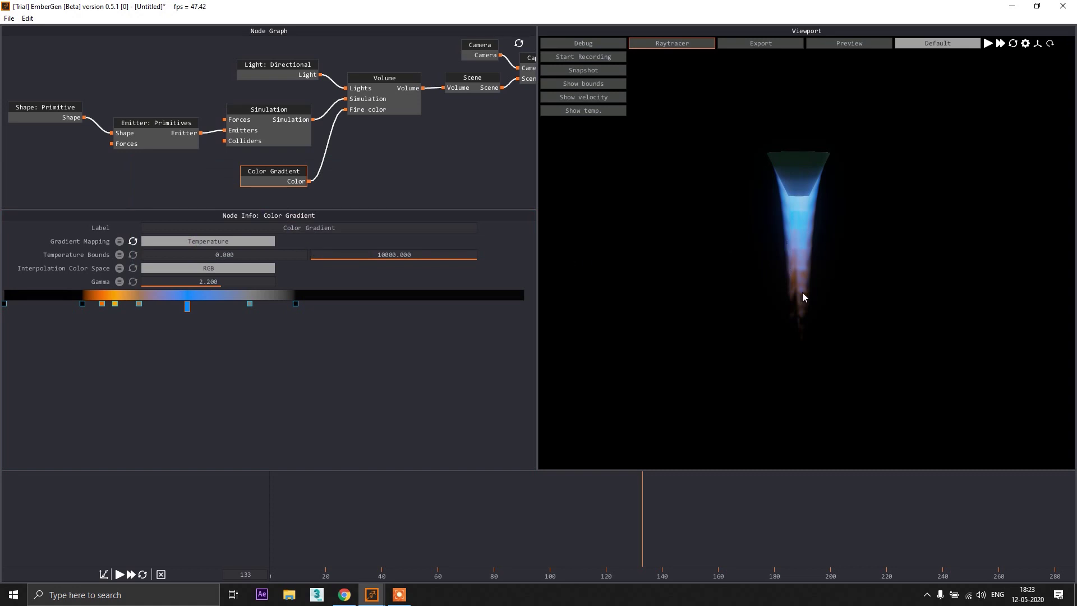
# Raise the Volume node's Black body intensity from 7.042 to brighten the flame.
pyautogui.click(386, 79)
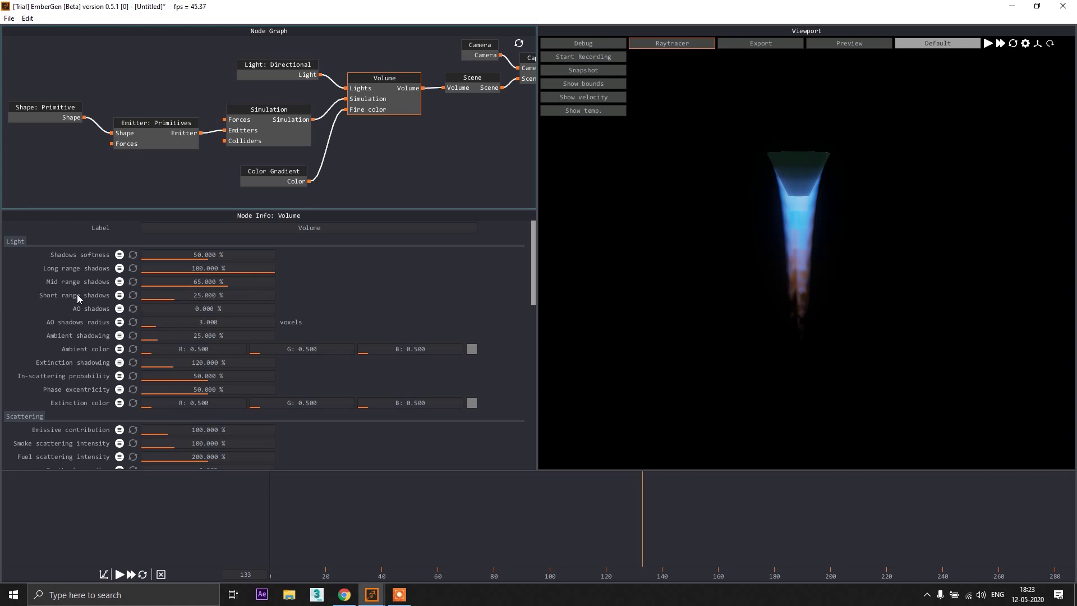
pyautogui.scroll(-4, 67, 302)
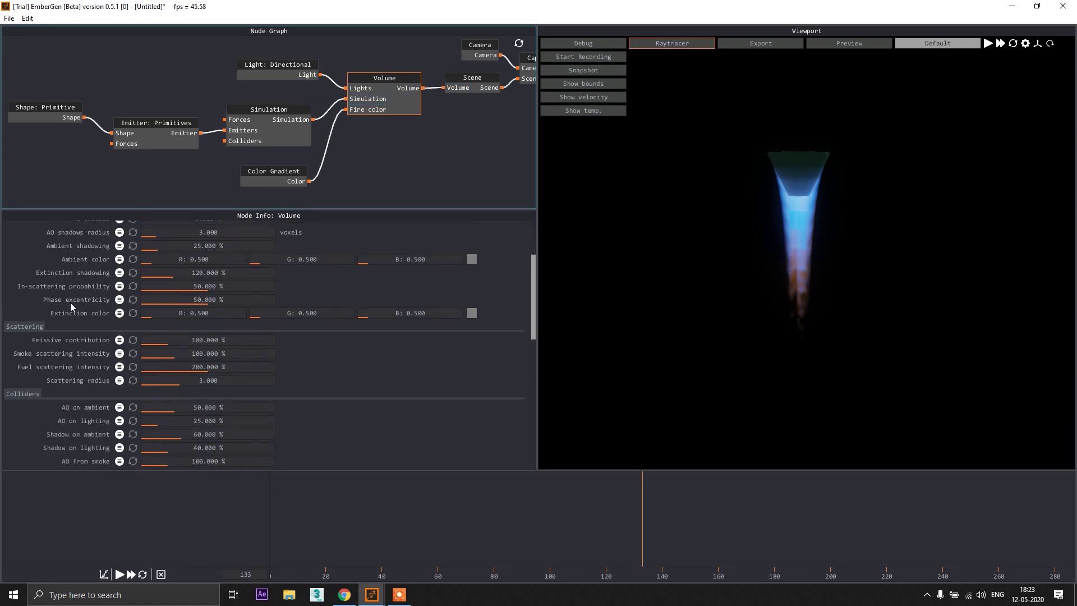
pyautogui.scroll(-8, 69, 302)
pyautogui.moveTo(159, 337); pyautogui.dragTo(183, 342)
# Deepen the blue gradient stop's colour and slide it slightly left.
pyautogui.click(275, 169)
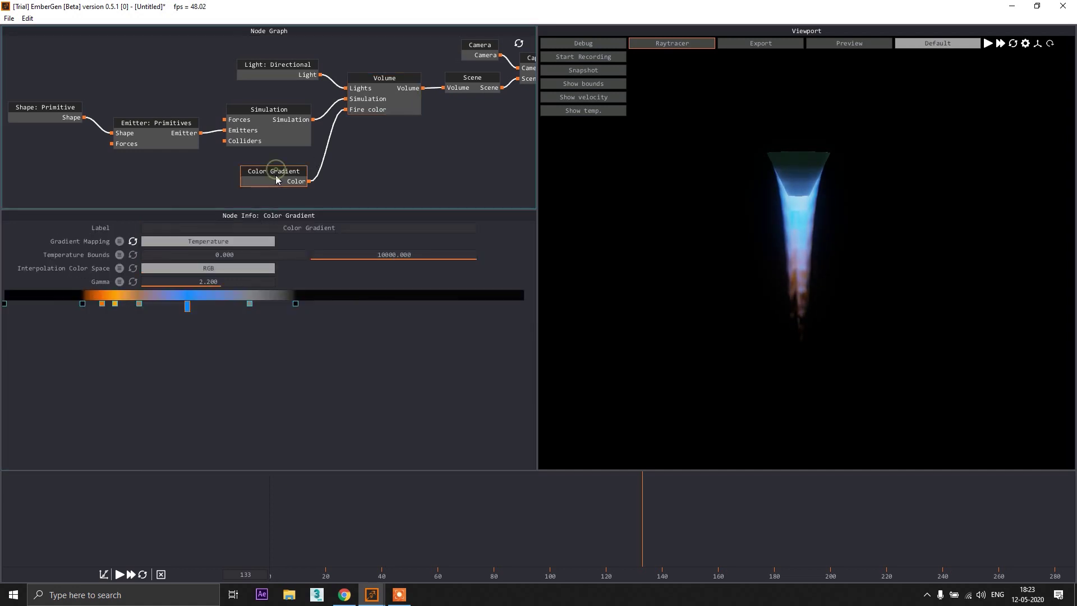
pyautogui.doubleClick(187, 306)
pyautogui.moveTo(246, 188); pyautogui.dragTo(245, 188)
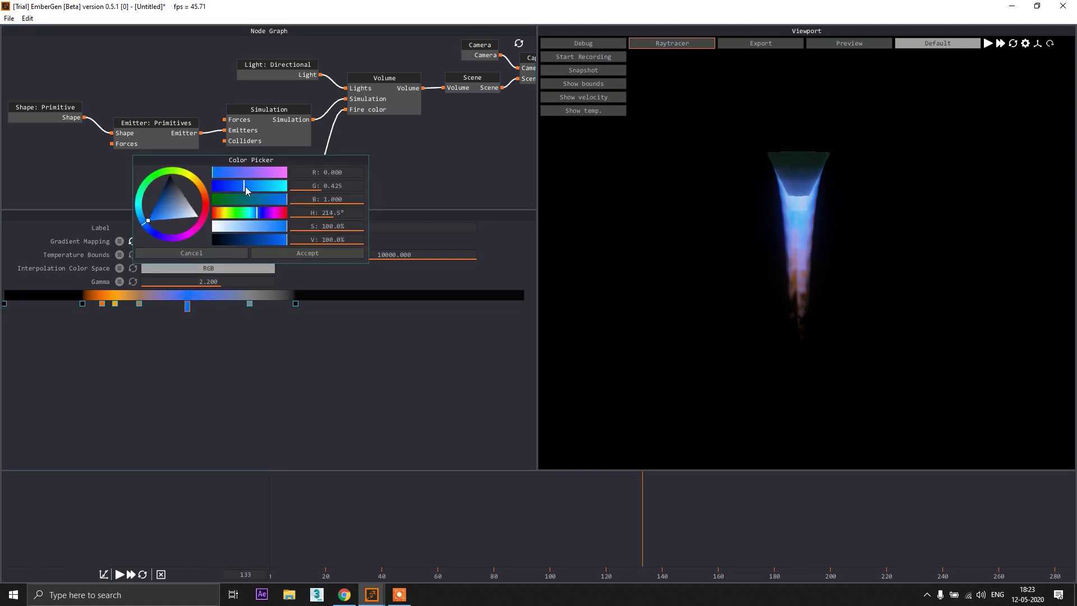
pyautogui.click(265, 253)
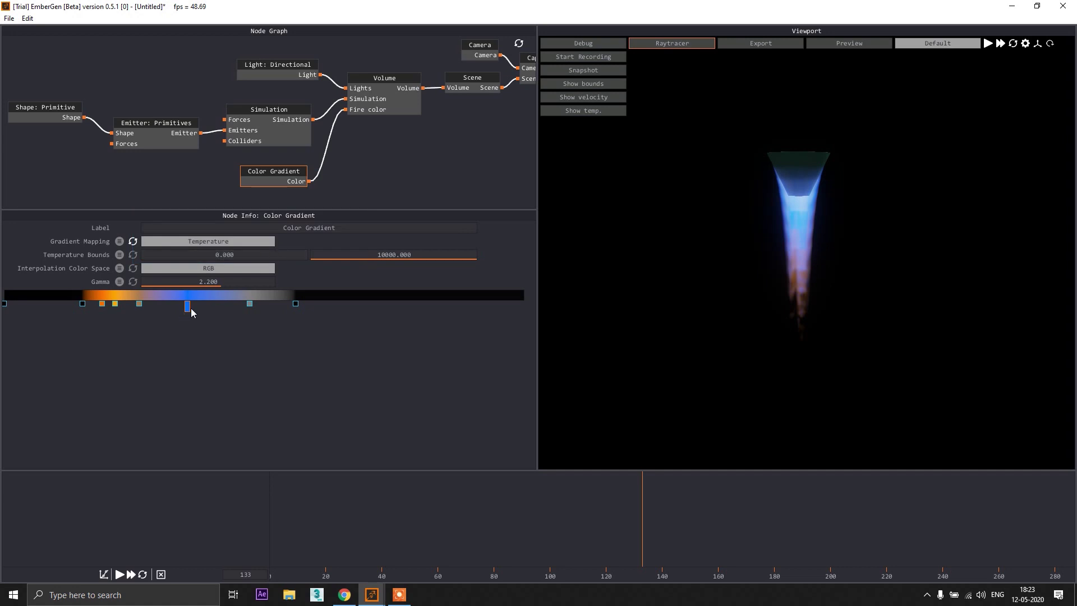
pyautogui.doubleClick(182, 305)
pyautogui.moveTo(182, 306)
pyautogui.mouseDown()
pyautogui.moveTo(152, 305)
pyautogui.moveTo(163, 306)
pyautogui.mouseUp()
pyautogui.click(305, 253)
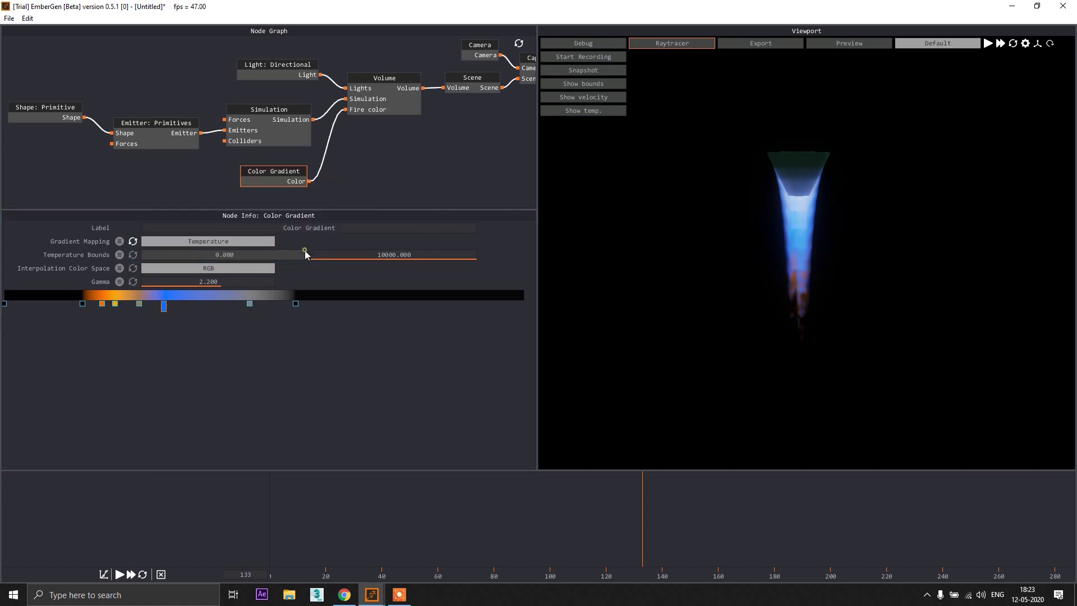
# Set the Volume's Black body intensity to 12.962.
pyautogui.click(378, 79)
pyautogui.scroll(-1, 100, 328)
pyautogui.moveTo(182, 305); pyautogui.dragTo(201, 305)
# Reset the simulation to frame 0, replay it, and pause at frame 61.
pyautogui.click(119, 574)
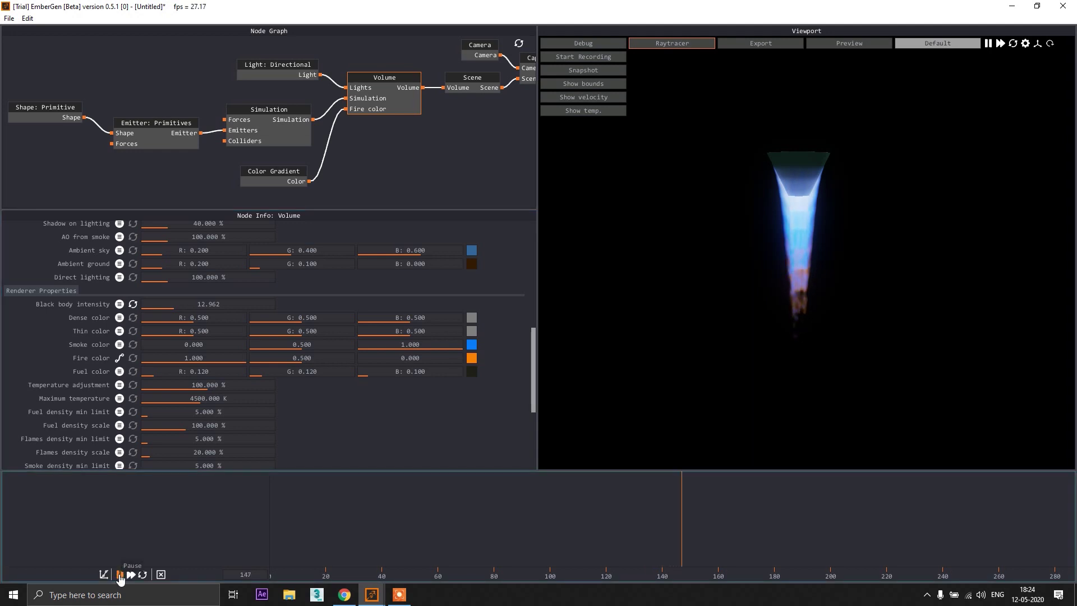
pyautogui.click(119, 574)
pyautogui.click(142, 574)
pyautogui.click(119, 575)
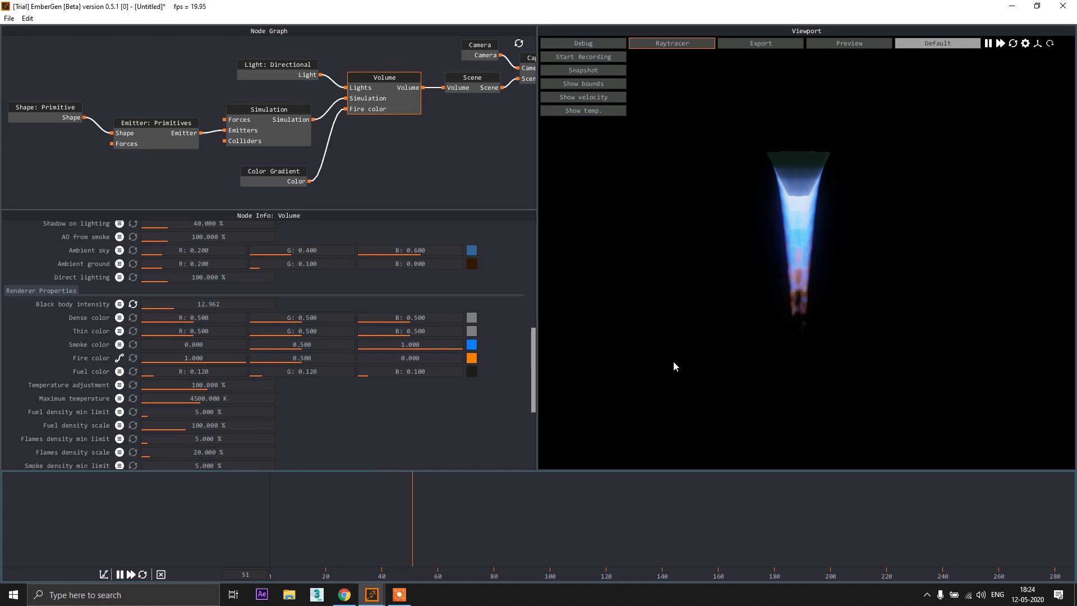
pyautogui.click(119, 573)
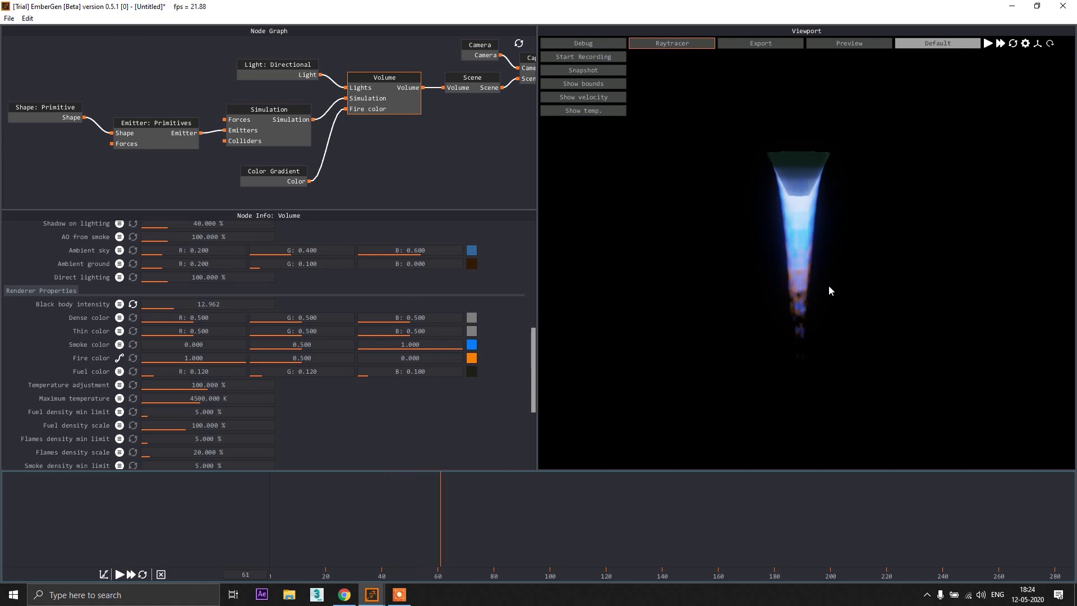
# Set Temperature turbulence to 19.367 % and Animation speed to 10, then play to frame 89.
pyautogui.click(257, 109)
pyautogui.scroll(-6, 89, 341)
pyautogui.scroll(-8, 66, 363)
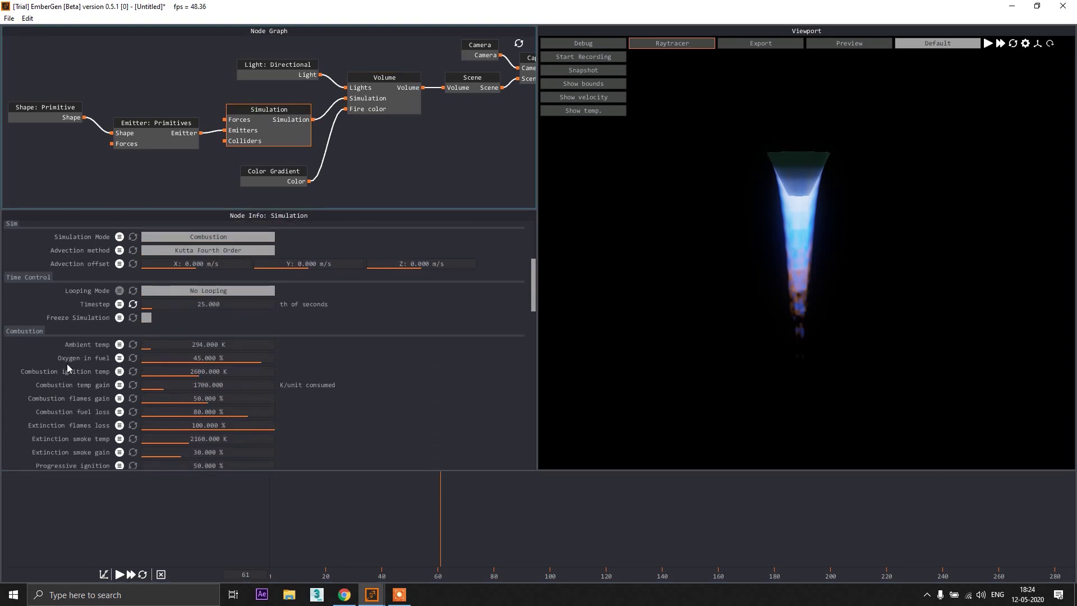
pyautogui.scroll(-6, 54, 371)
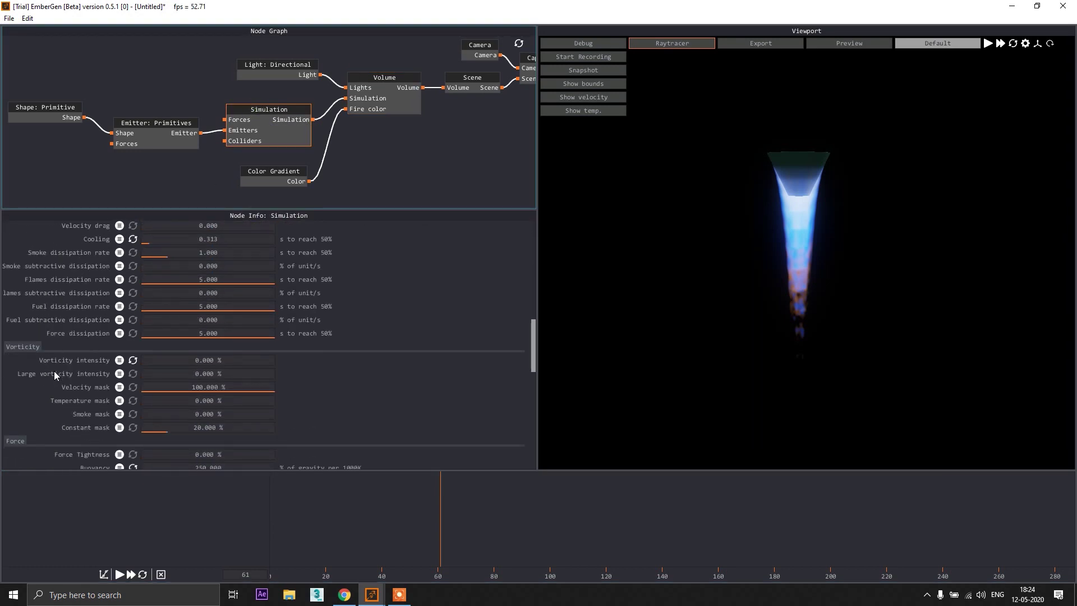
pyautogui.scroll(-6, 54, 372)
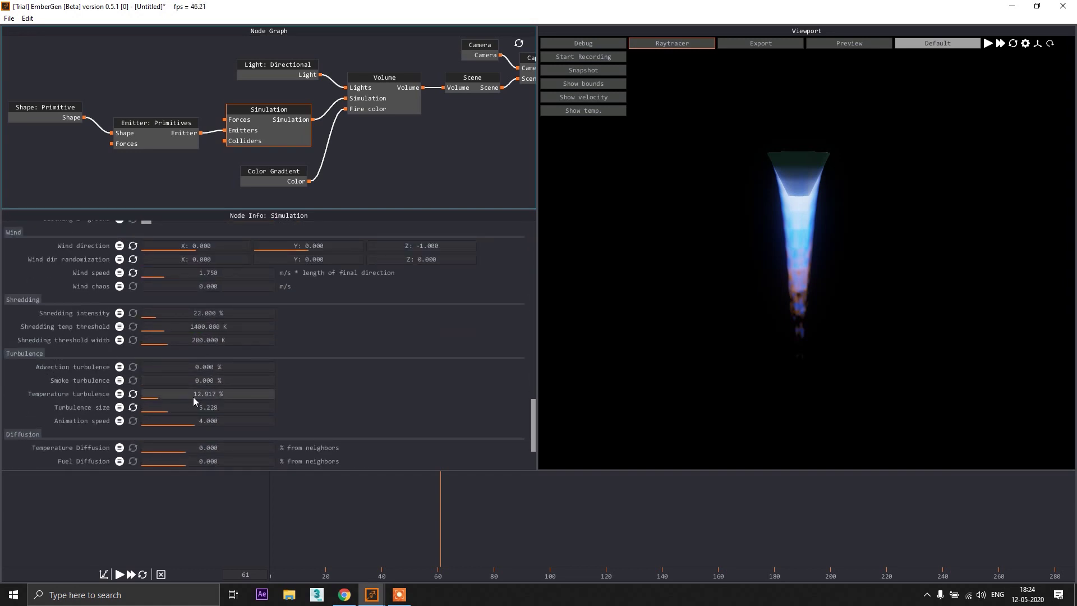
pyautogui.moveTo(189, 398); pyautogui.dragTo(203, 396)
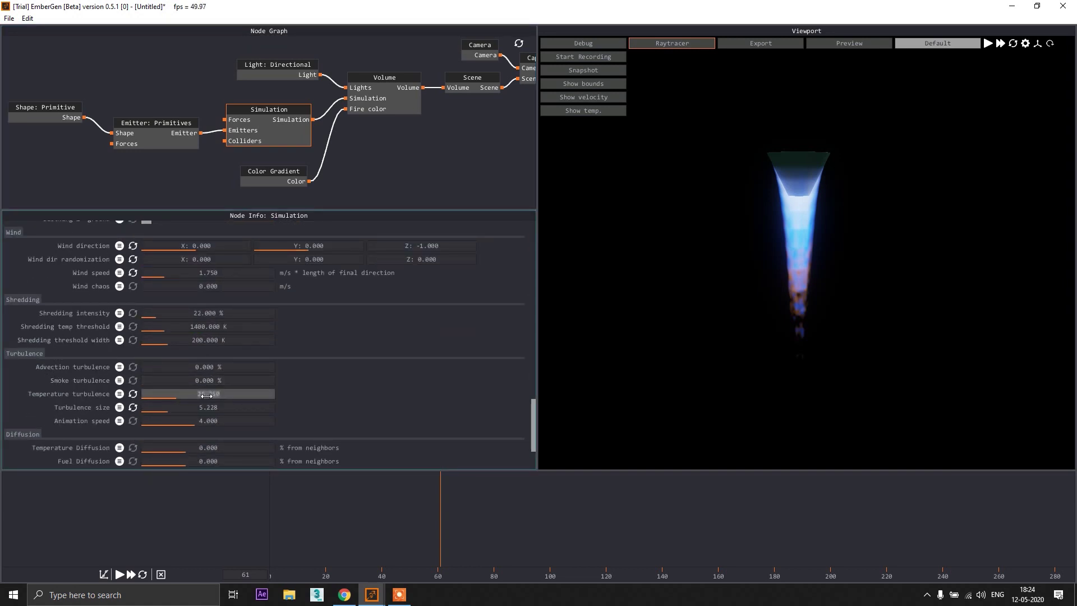
pyautogui.moveTo(203, 396); pyautogui.dragTo(299, 415)
pyautogui.click(120, 574)
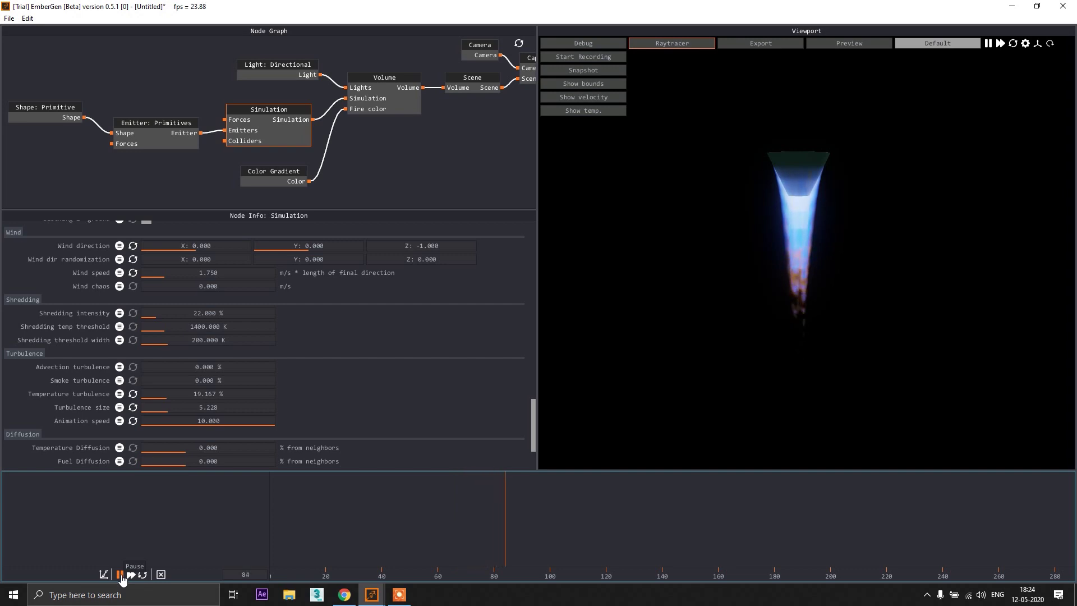
pyautogui.click(120, 574)
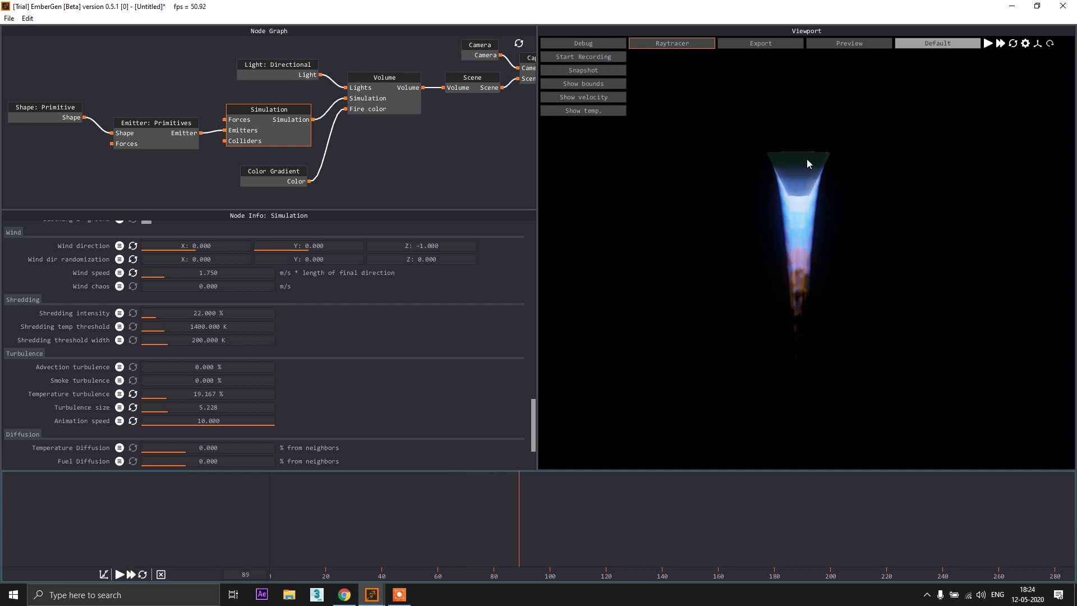
# Show the simulation bounds and move the cone shape to X -3.338.
pyautogui.click(561, 84)
pyautogui.moveTo(822, 267); pyautogui.dragTo(846, 267)
pyautogui.scroll(-3, 274, 178)
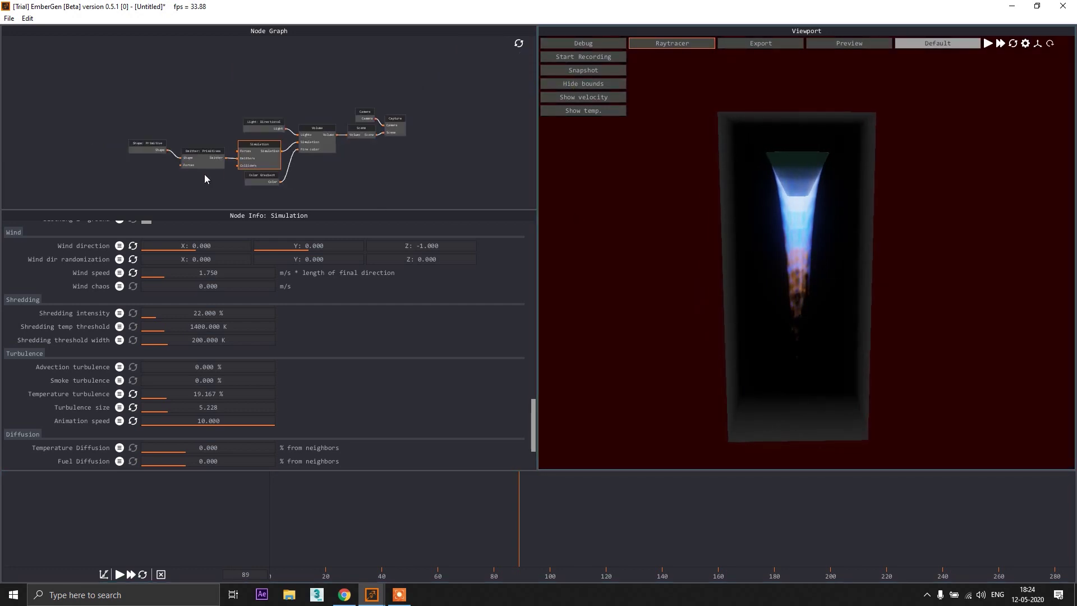
pyautogui.scroll(6, 250, 161)
pyautogui.click(184, 107)
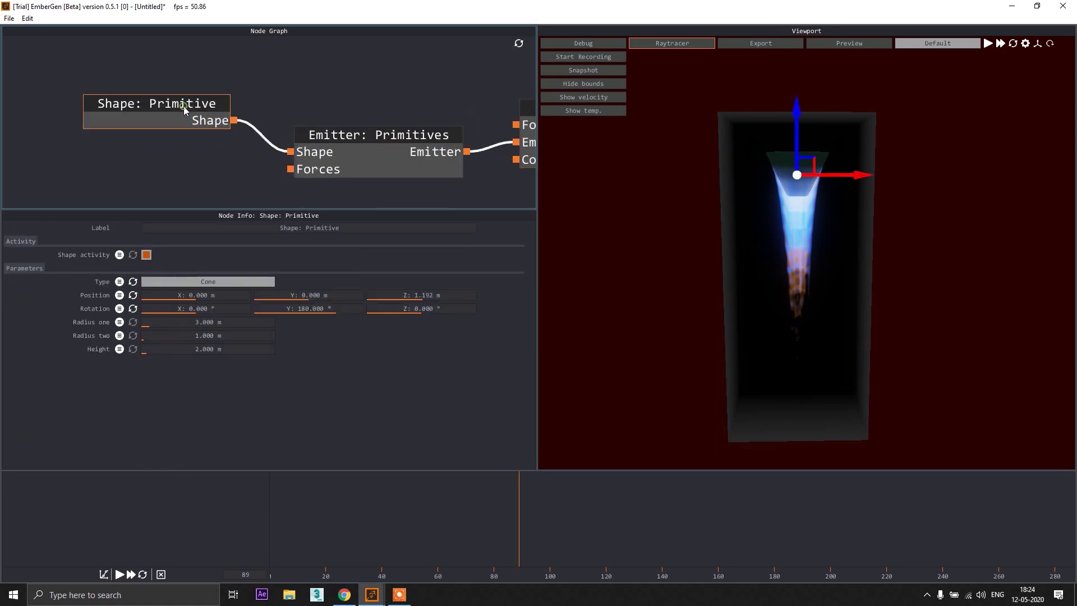
pyautogui.moveTo(865, 174); pyautogui.dragTo(829, 179)
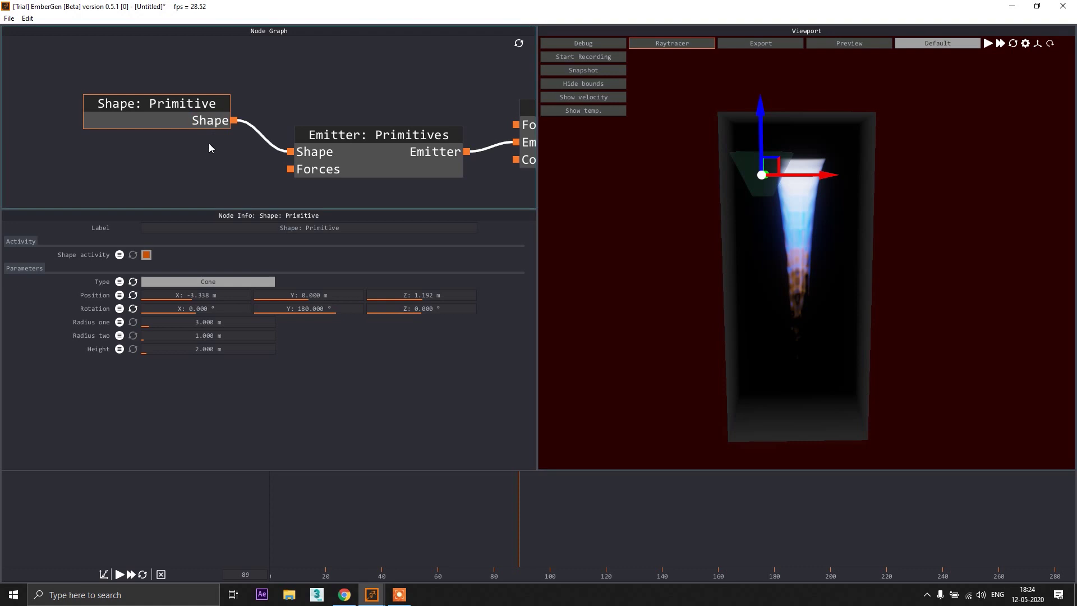
# Duplicate the cone into the emitter's shape input at X 2.924 and play both flames.
pyautogui.scroll(-1, 300, 135)
pyautogui.scroll(-2, 187, 161)
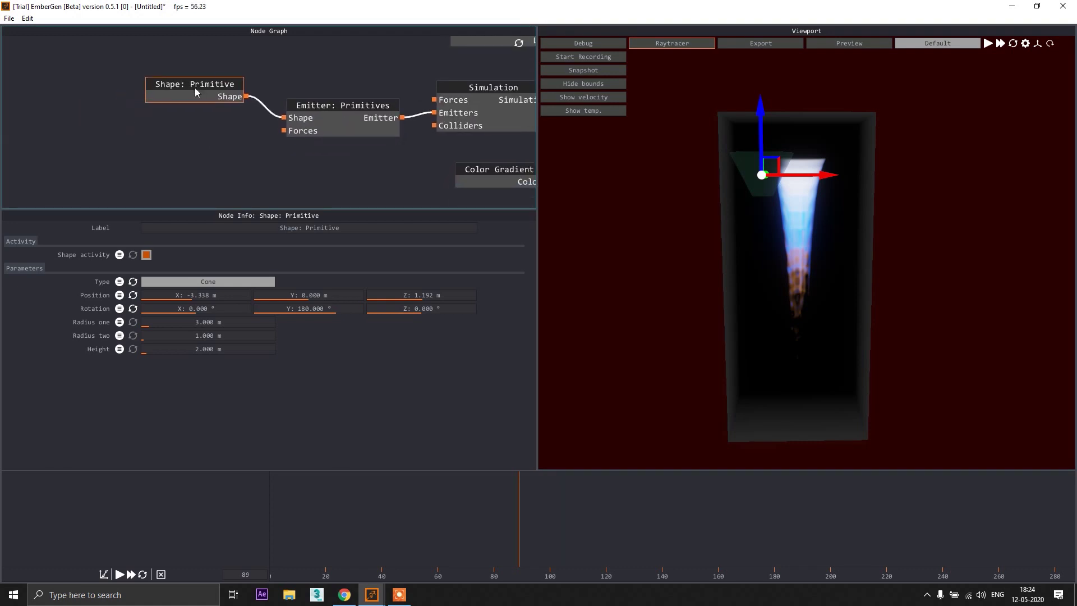
pyautogui.hotkey('ctrl', 'c')
pyautogui.click(180, 139)
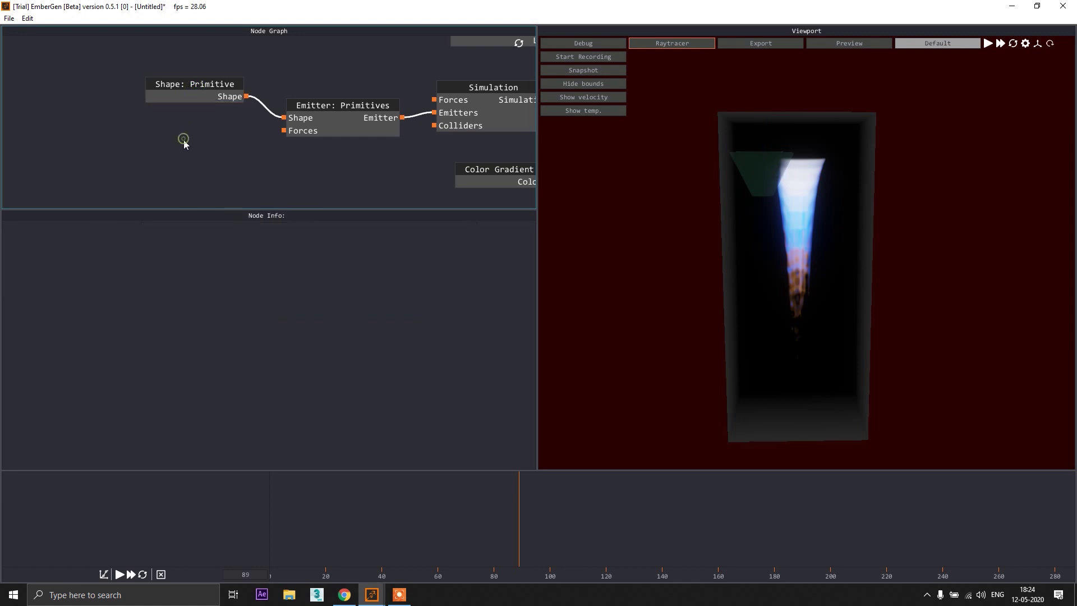
pyautogui.hotkey('ctrl', 'v')
pyautogui.moveTo(225, 162); pyautogui.dragTo(283, 118)
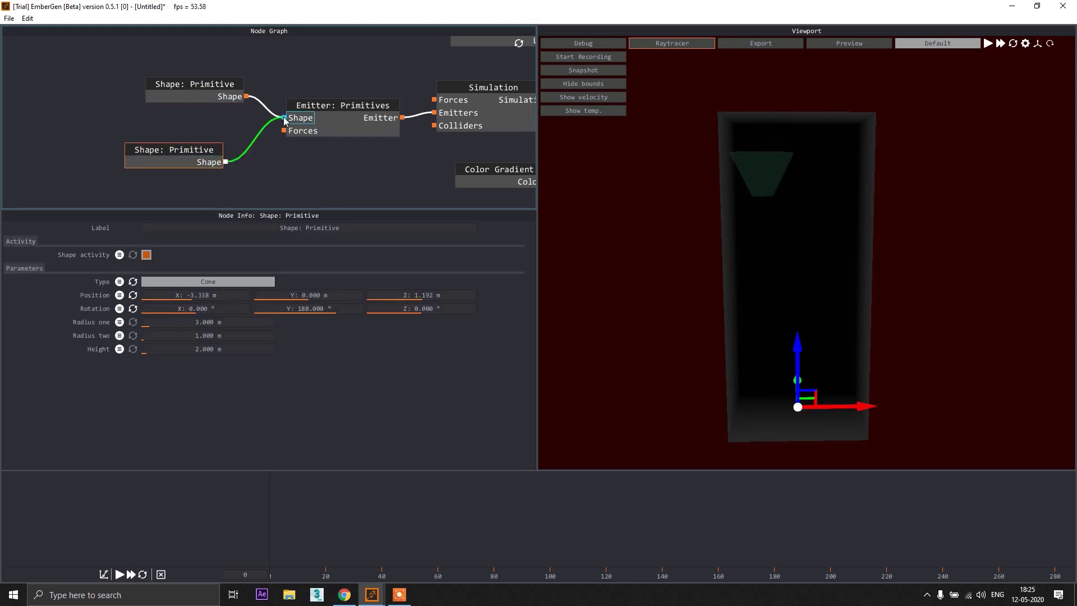
pyautogui.moveTo(808, 175); pyautogui.dragTo(873, 179)
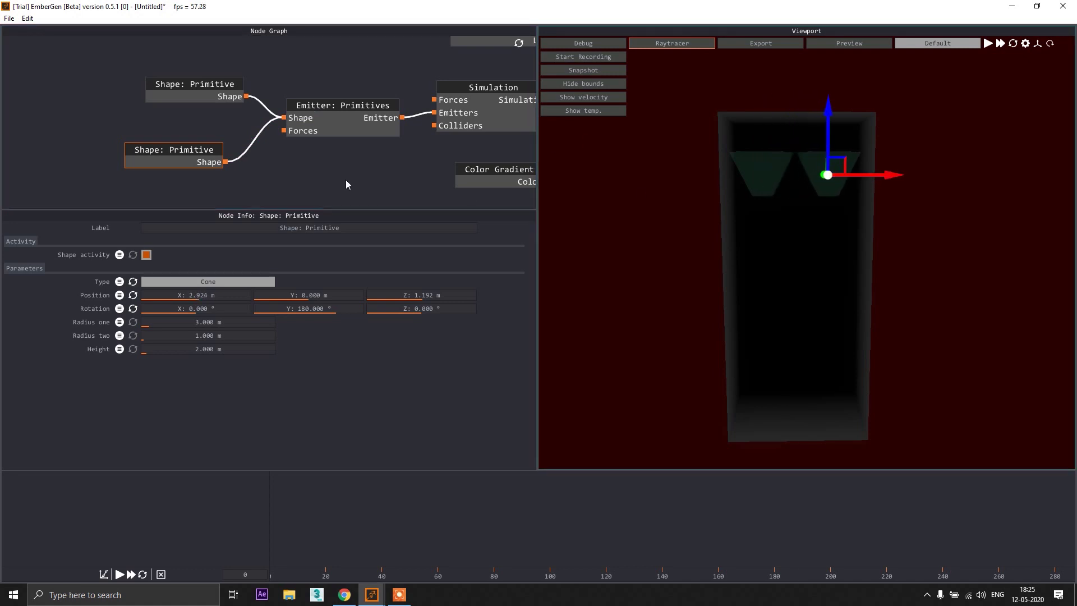
pyautogui.click(120, 574)
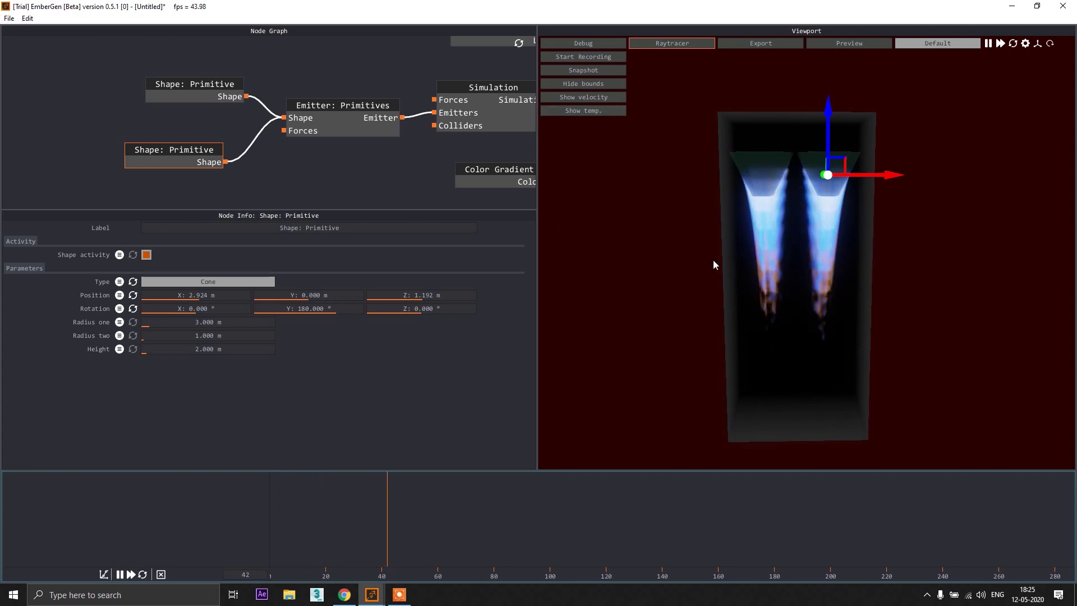
# Hide the simulation bounds and bring up the EmberGen product page in Chrome.
pyautogui.click(584, 84)
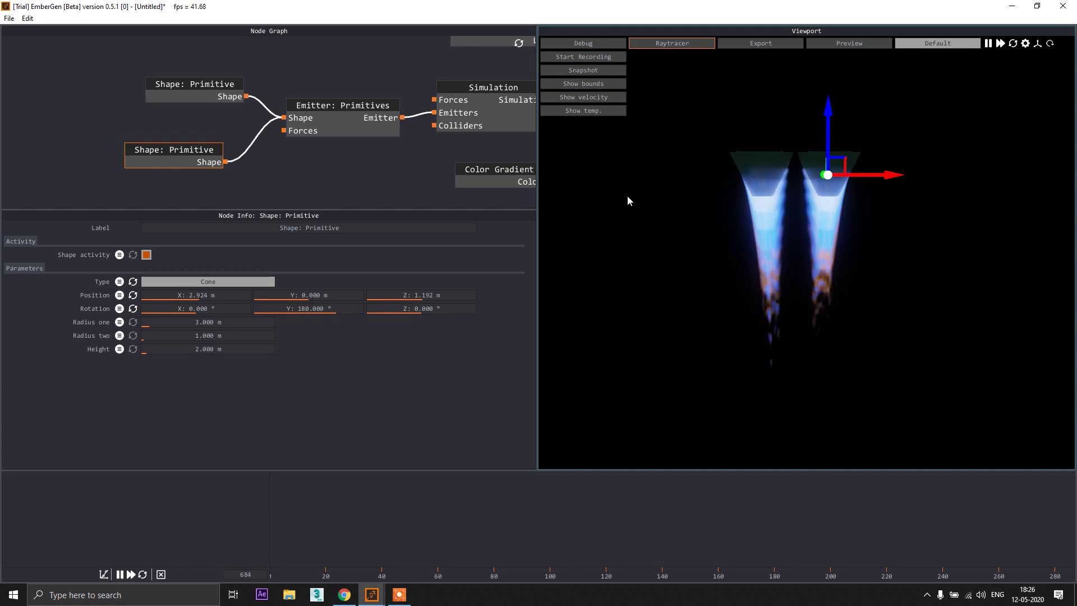
pyautogui.click(344, 595)
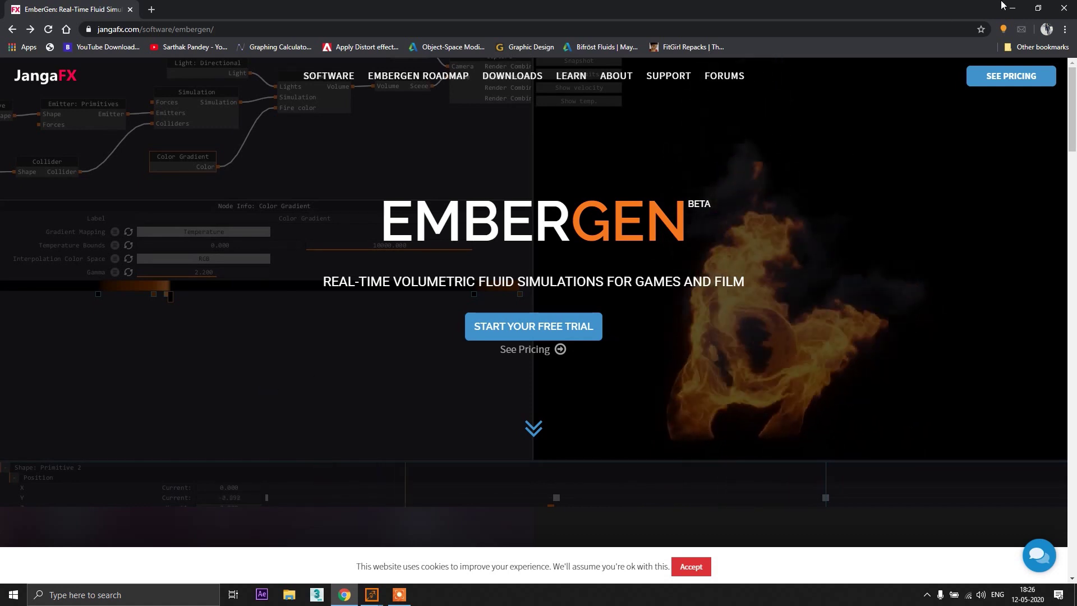
# Switch from Chrome back to the EmberGen window with the twin flames.
pyautogui.hotkey('alt', 'Tab')
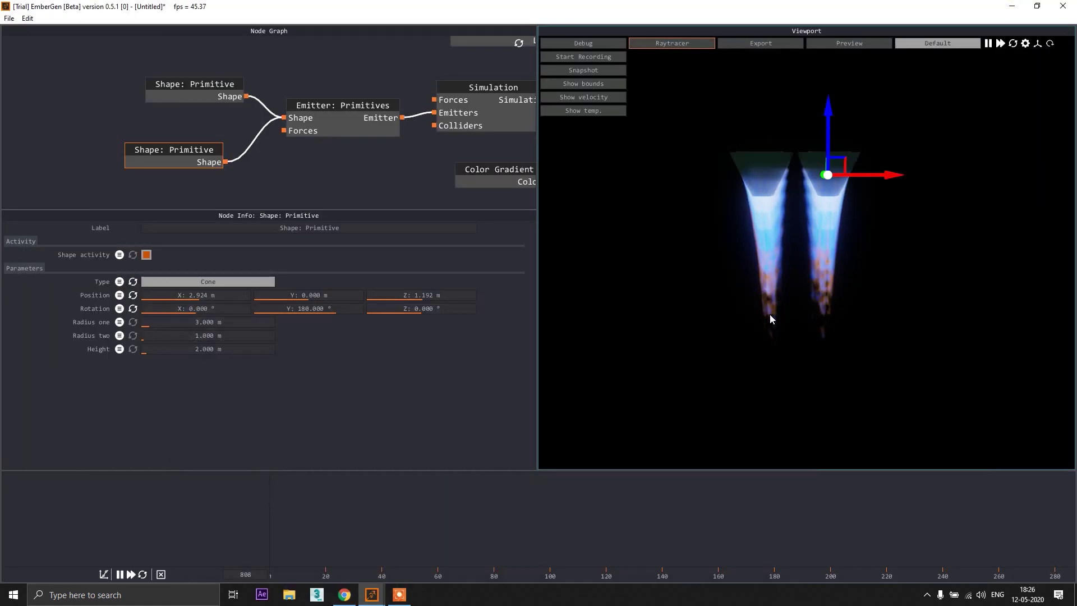
pyautogui.click(407, 599)
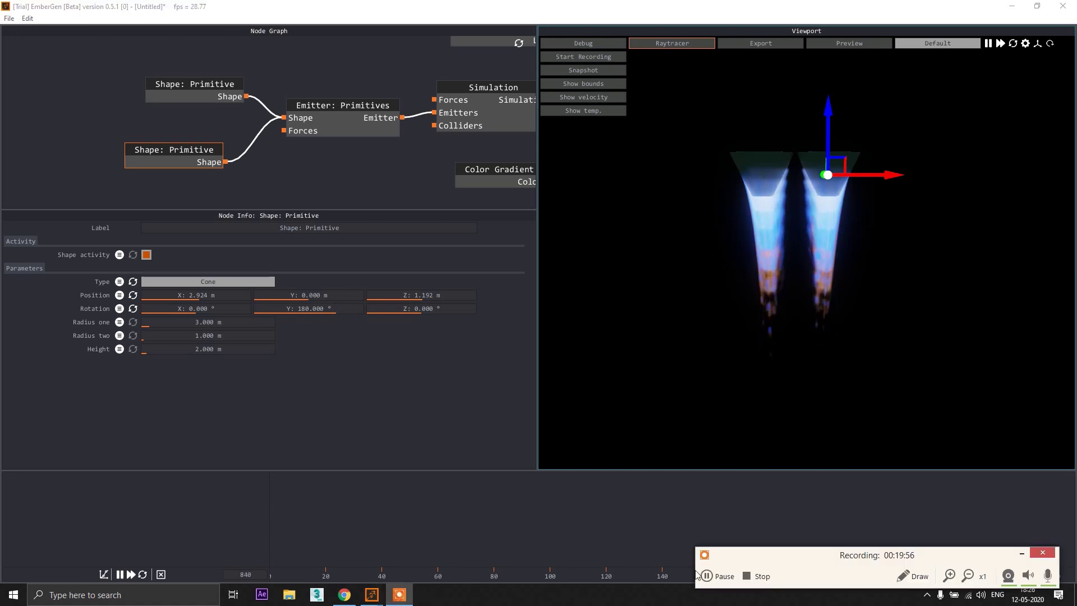